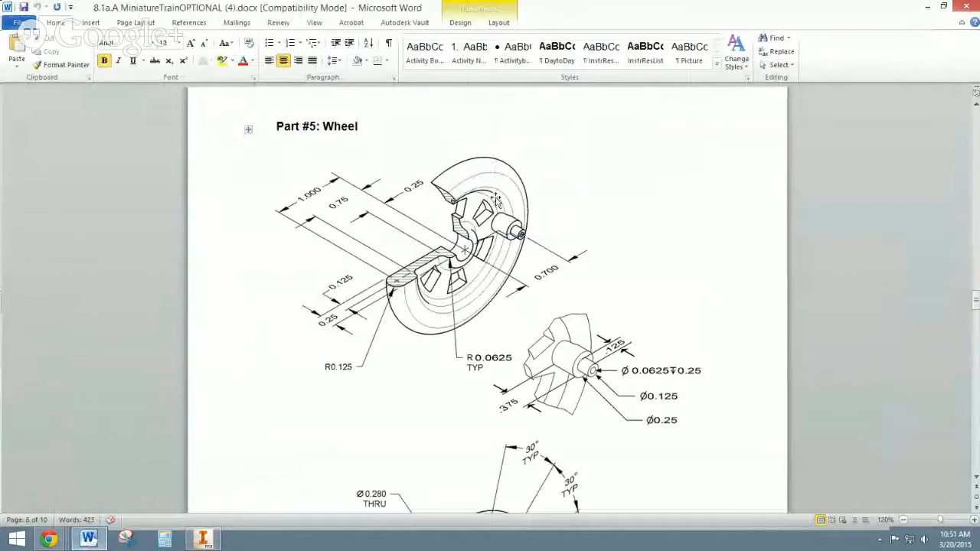
- Examine the dimensions in the Part #5 Wheel drawing views
scroll(605, 234, down, 5)
scroll(609, 236, up, 5)
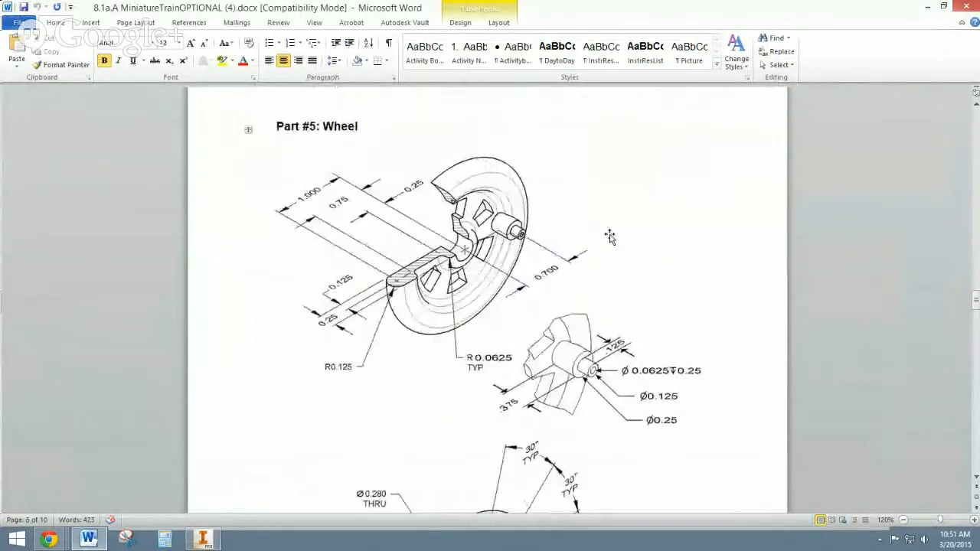
scroll(609, 234, down, 3)
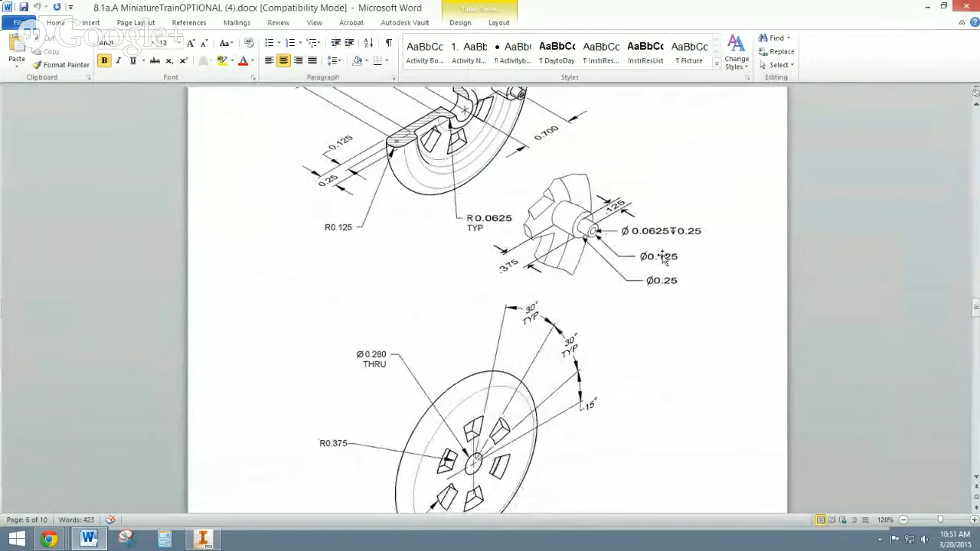
scroll(664, 265, up, 3)
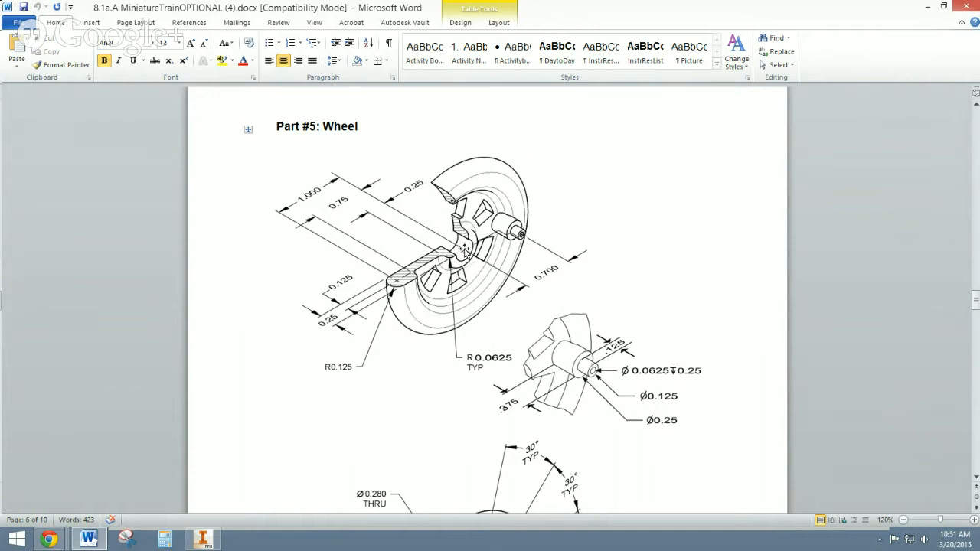
- Switch to Inventor and check that Train is the active project
click(193, 542)
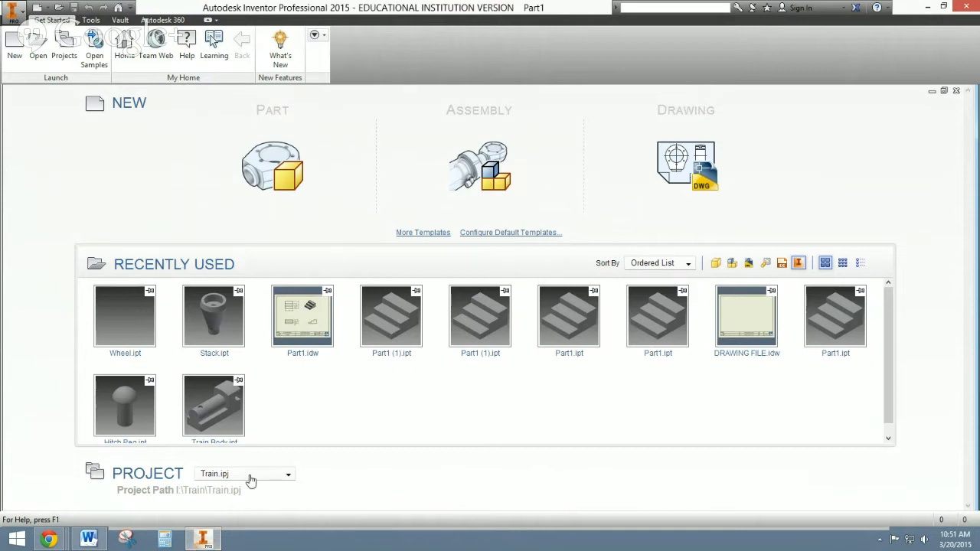
click(61, 48)
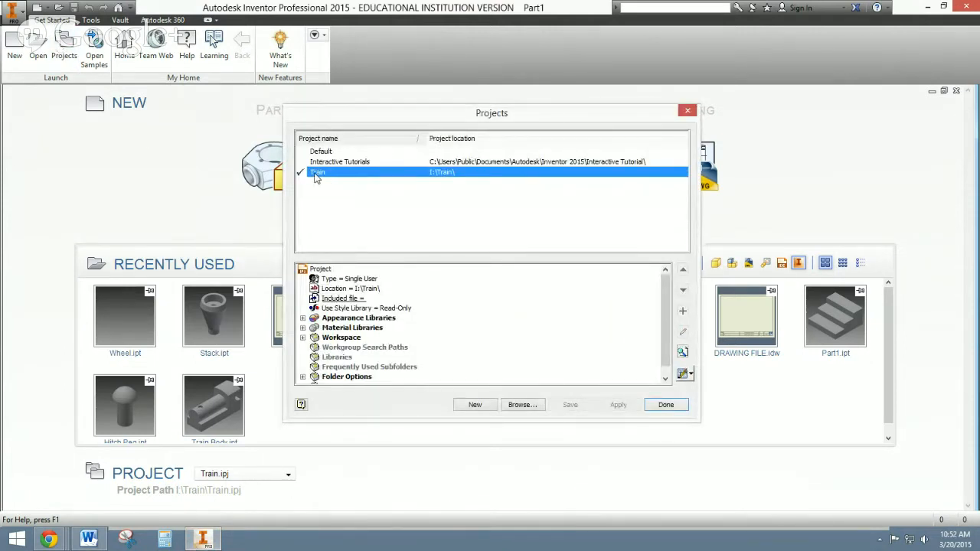
click(664, 406)
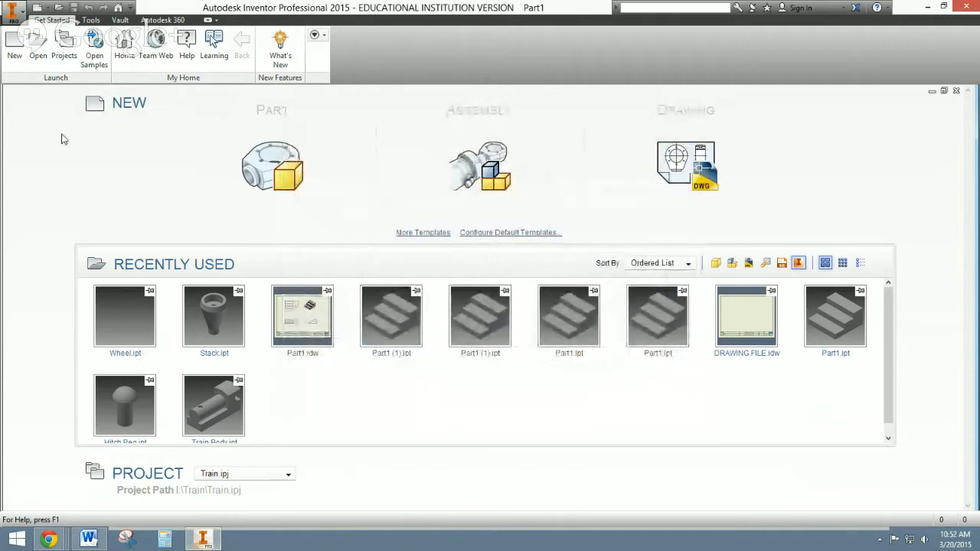
- Create a part from the Messmer PART FILE.ipt template and start a 2D sketch on the XZ plane
click(14, 55)
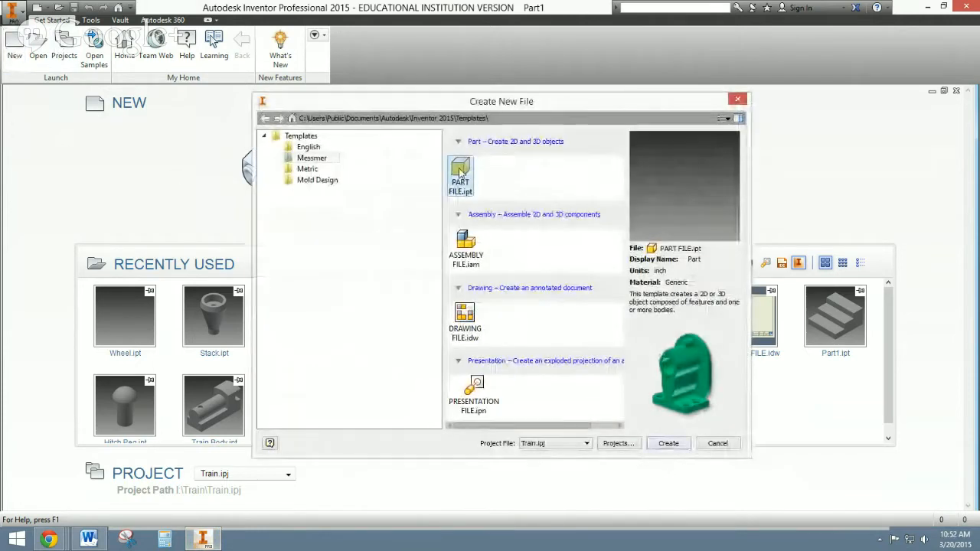
double_click(458, 168)
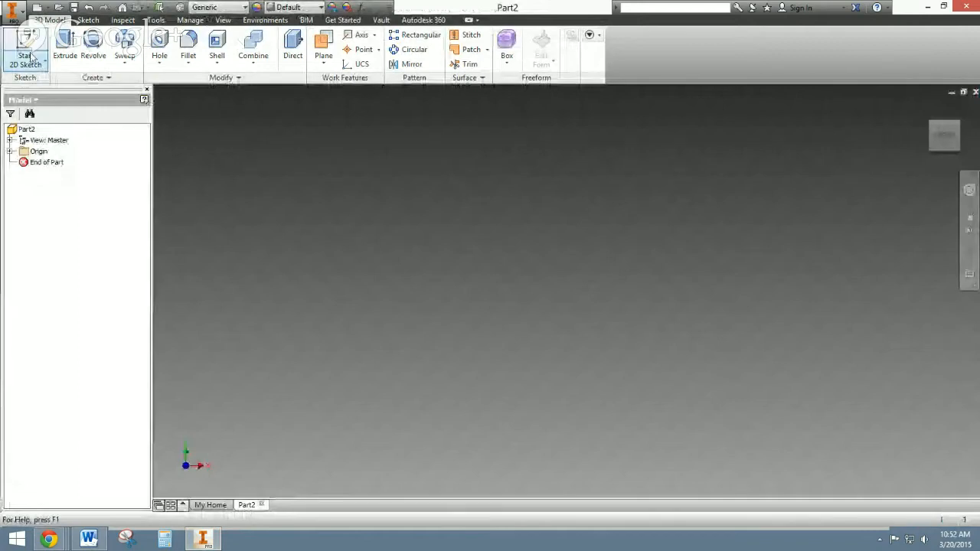
click(26, 46)
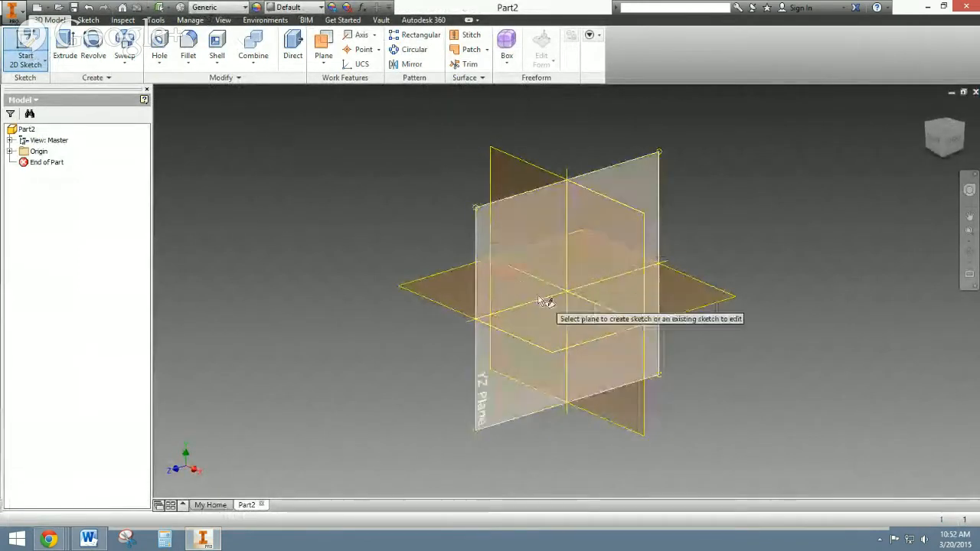
click(571, 323)
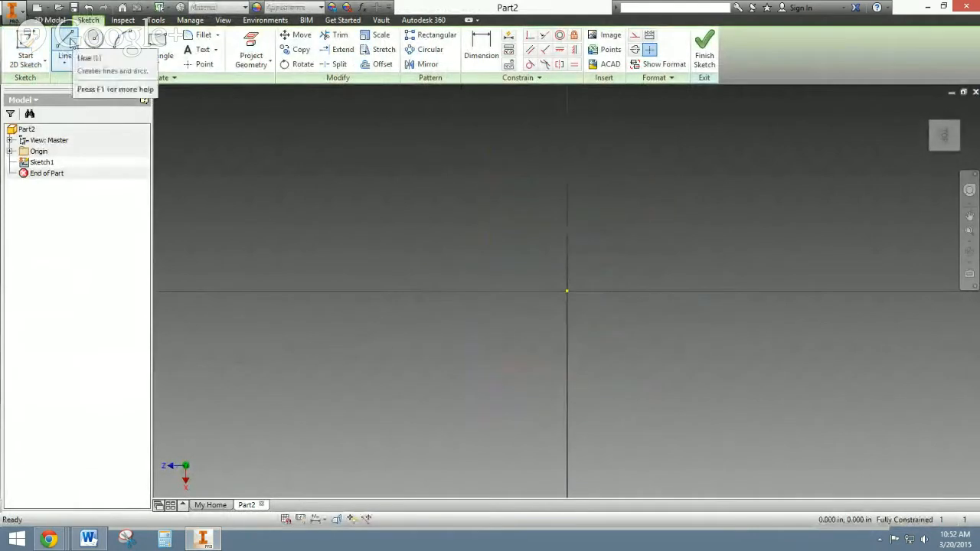
- Draw connected lines from the origin: 1 in leftward along the horizontal axis, 0.25 in down, and 0.25 in back toward the vertical axis
click(65, 47)
click(567, 291)
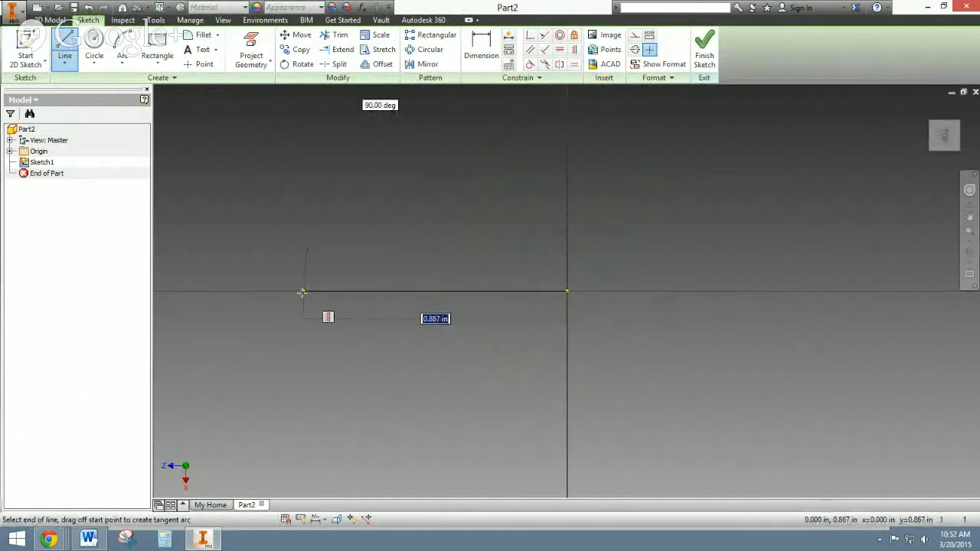
text(1)
key(Return)
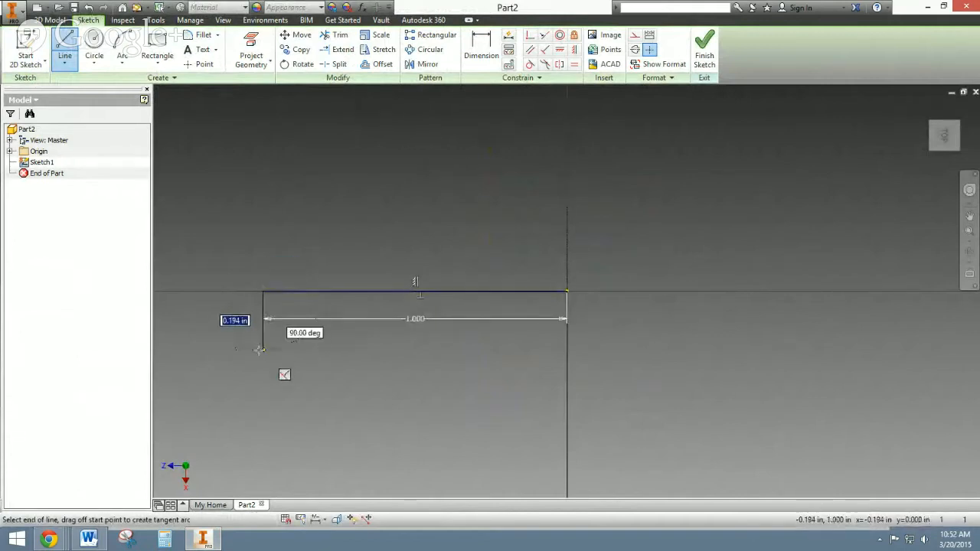
text(.25)
key(Return)
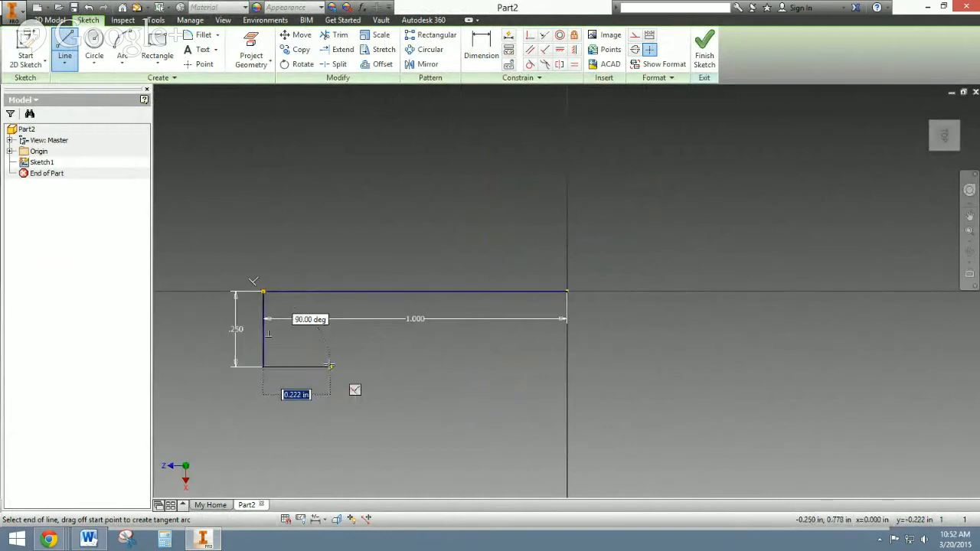
text(.25)
key(Return)
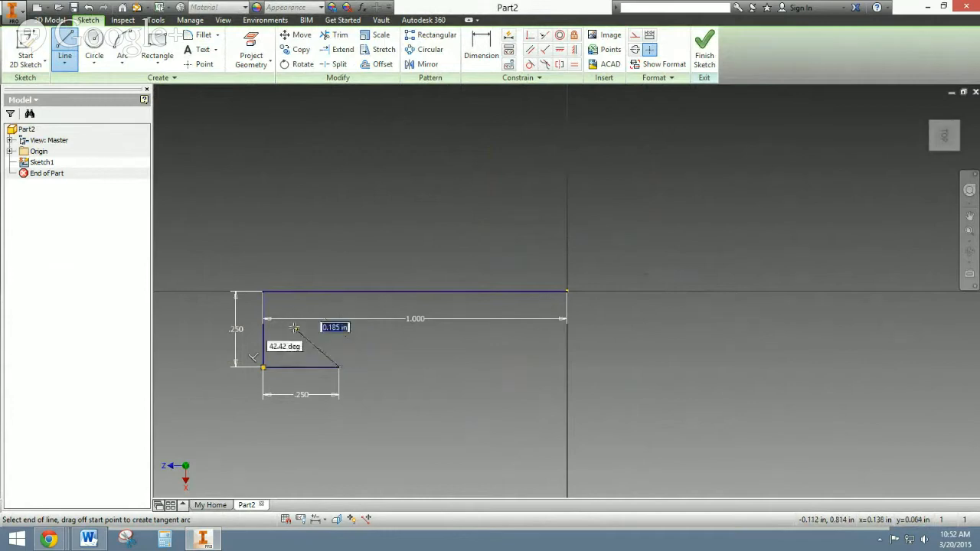
- Close the wheel profile at the origin with lines 0.125 in up, 0.5 in right, 0.125 in down, 0.25 in right and 0.25 in up
click(337, 329)
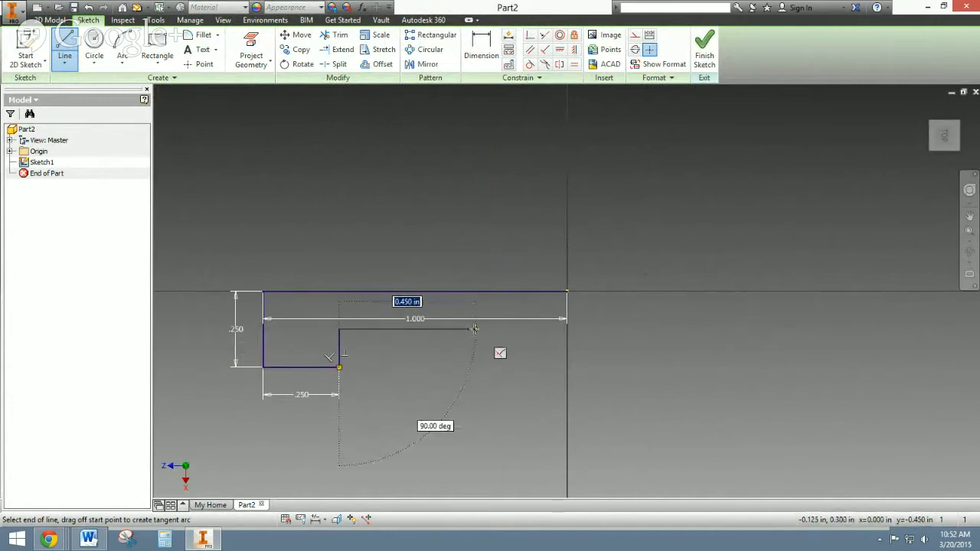
click(491, 330)
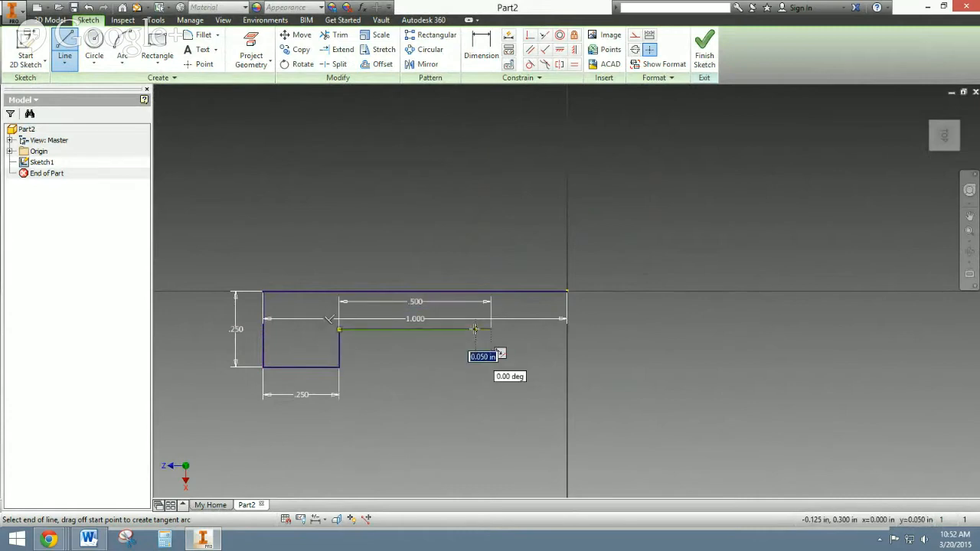
click(490, 368)
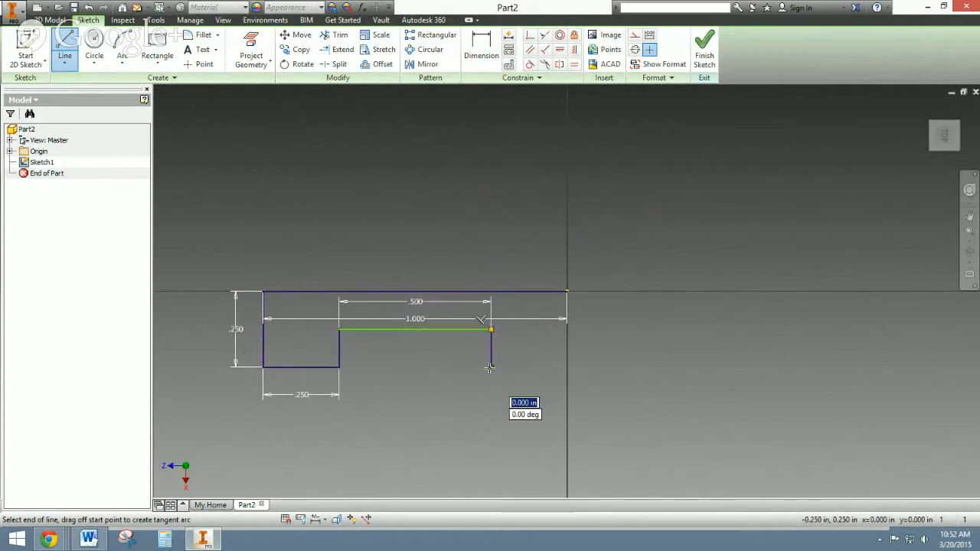
click(567, 367)
click(567, 291)
right_click(590, 256)
click(632, 261)
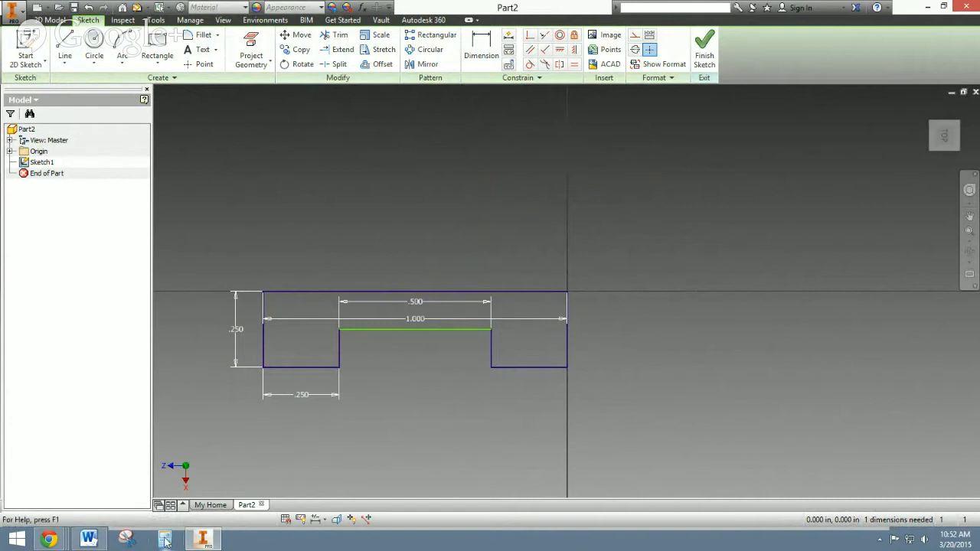
- Consult the wheel drawing in Word and draw a 0.25 in diameter circle centred on the midpoint of the profile's outer end line
click(88, 540)
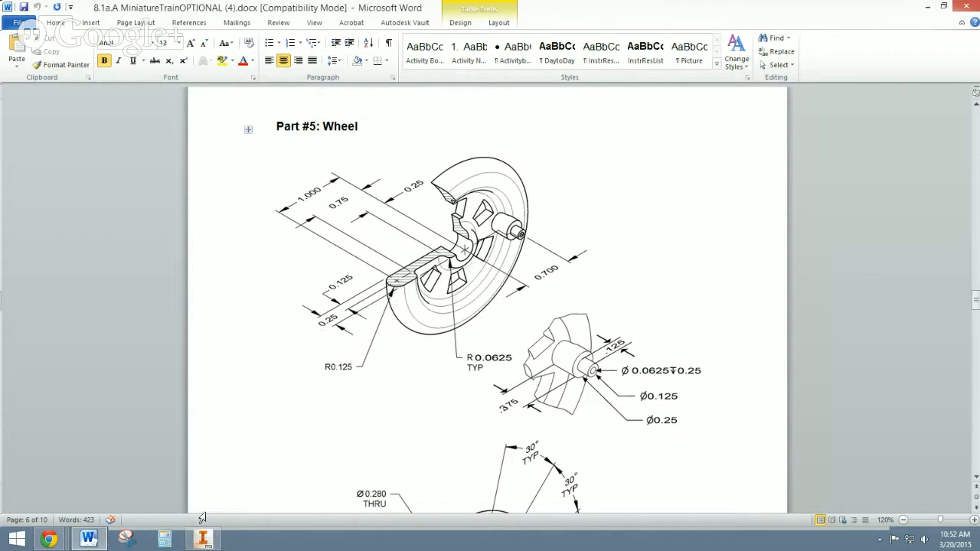
click(202, 542)
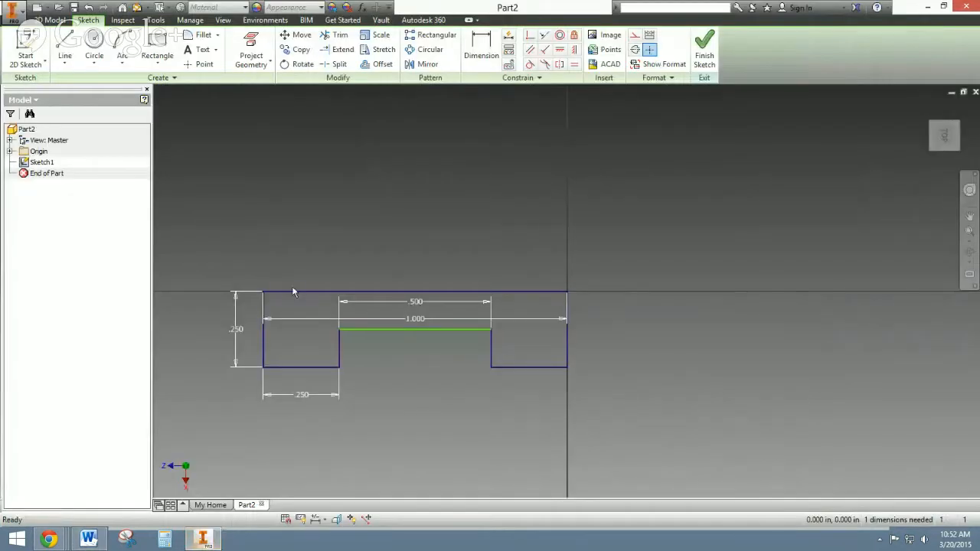
click(92, 46)
click(262, 328)
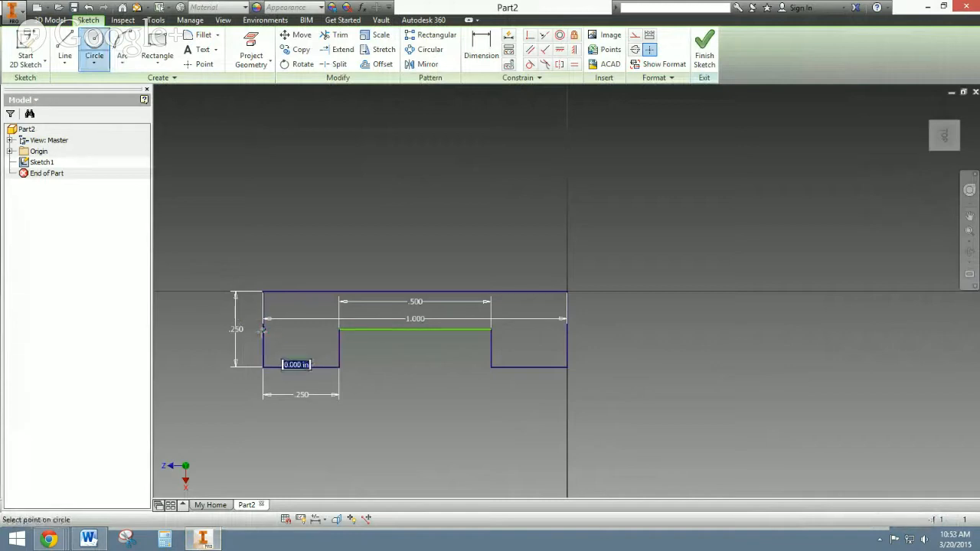
click(263, 291)
right_click(281, 235)
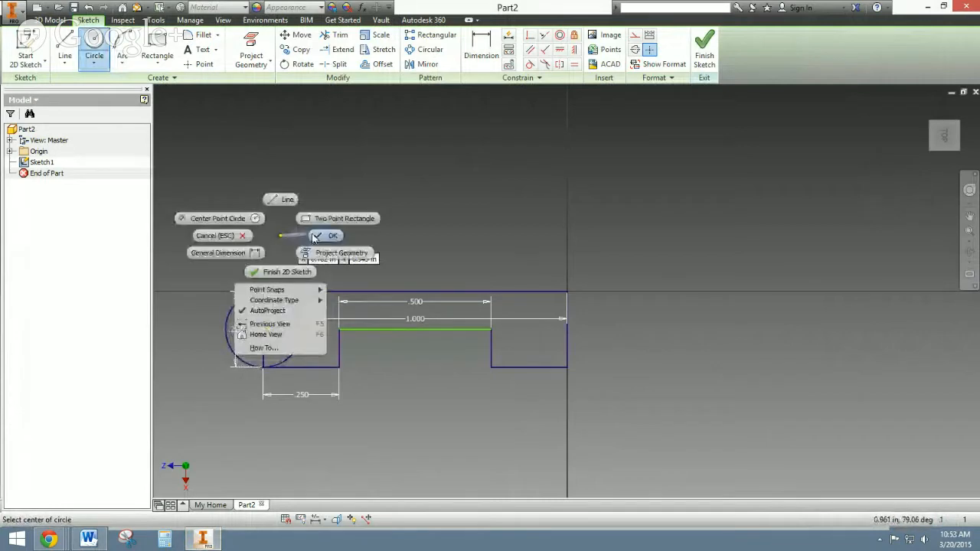
click(316, 236)
- Trim the circle's half inside the profile and convert the outer end line to construction geometry
click(339, 35)
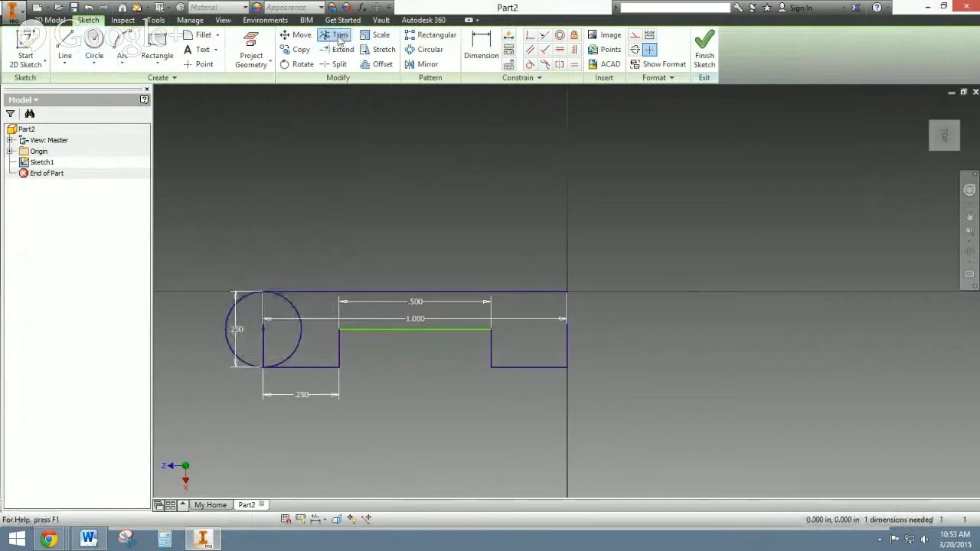
click(293, 353)
right_click(283, 348)
click(318, 349)
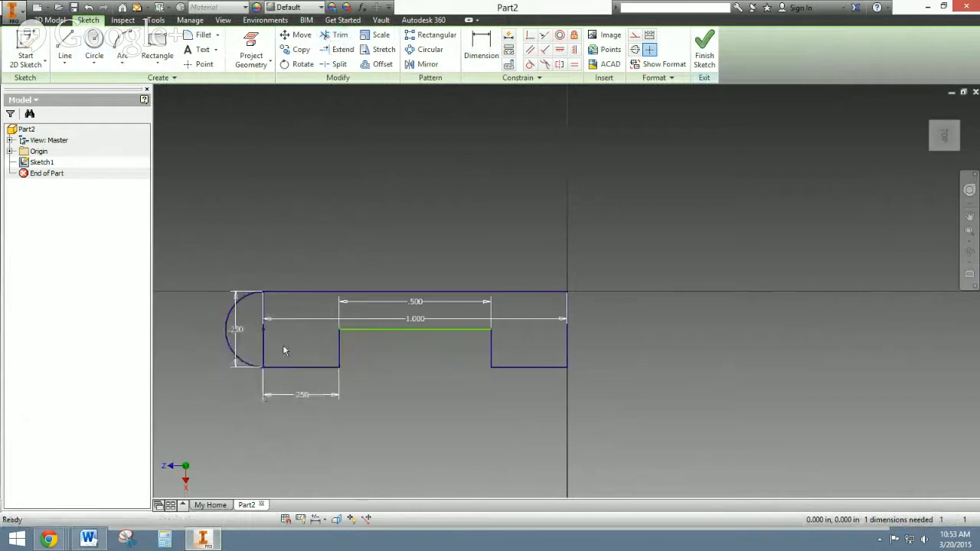
right_click(262, 345)
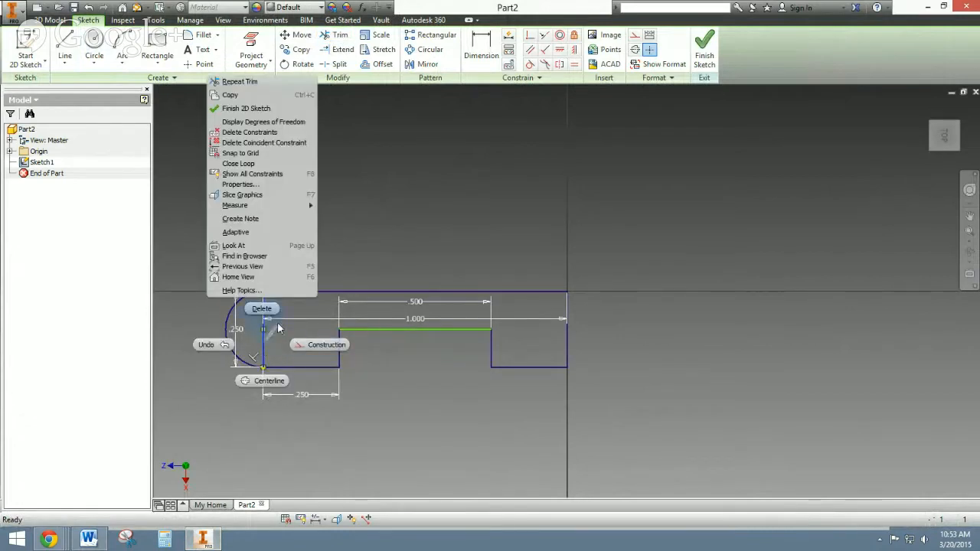
click(307, 343)
click(371, 235)
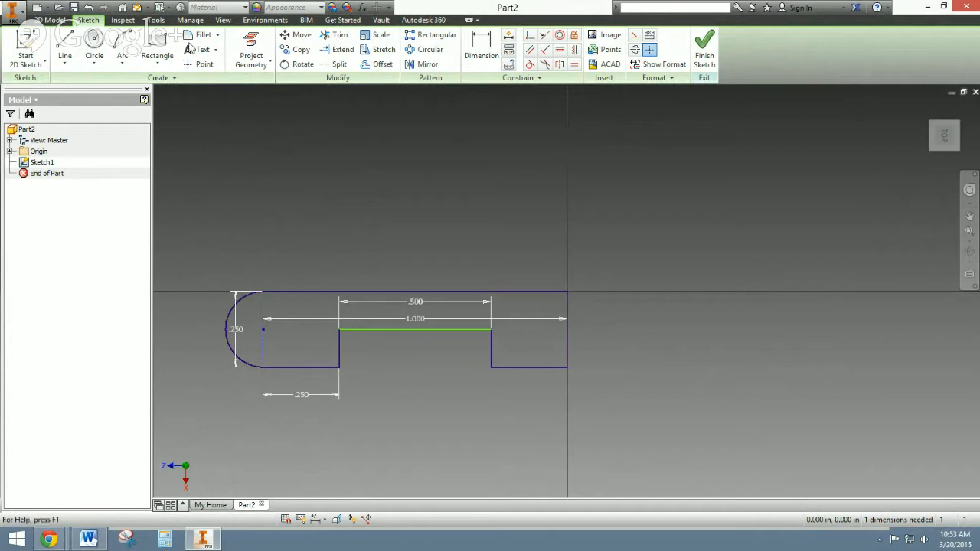
- Check the wheel drawing in Word, fillet the four corners of the profile's recess with a 0.0625 in radius, and finish the sketch
click(88, 539)
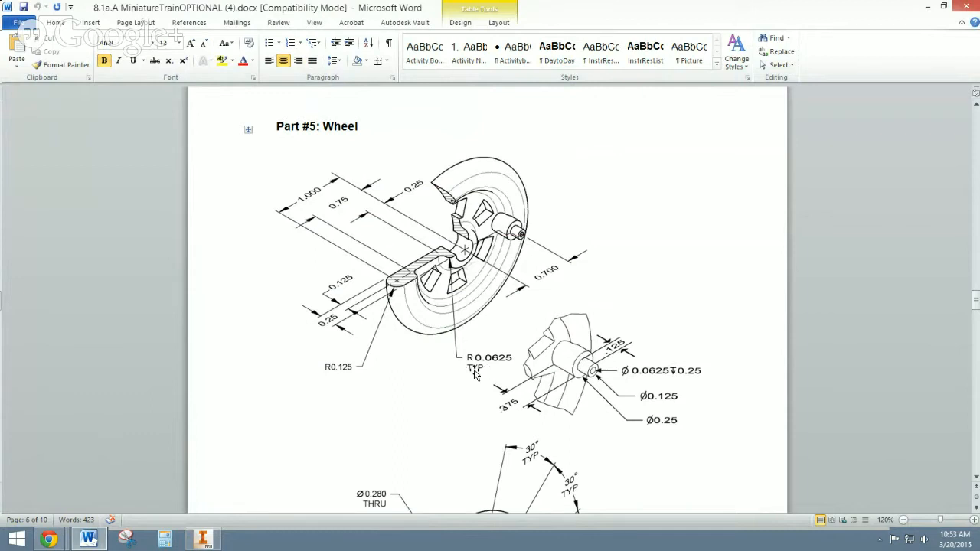
click(205, 540)
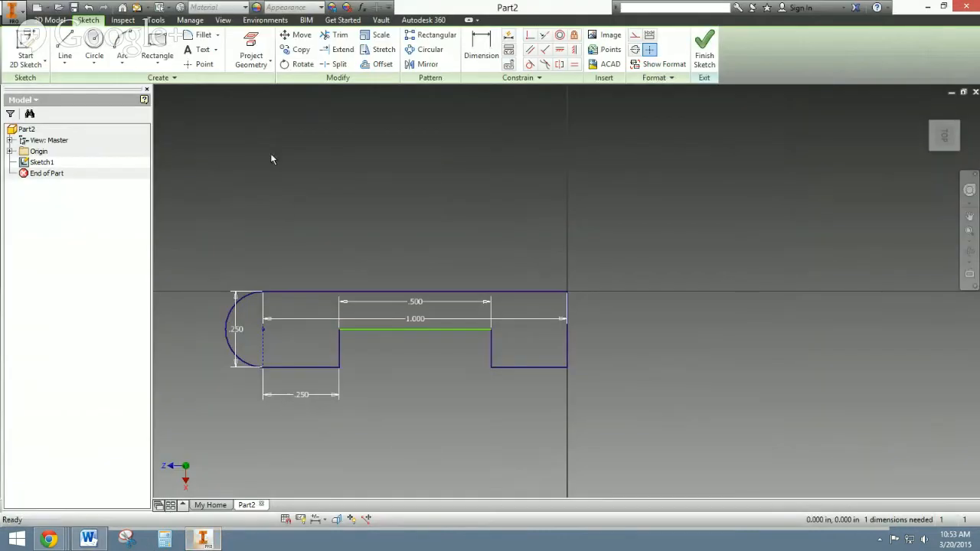
click(202, 34)
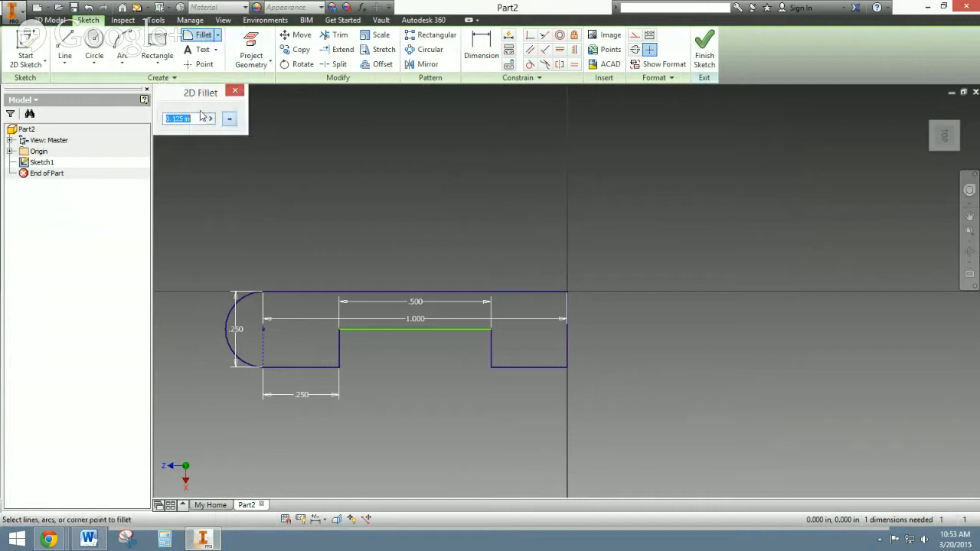
text(.0625)
click(337, 369)
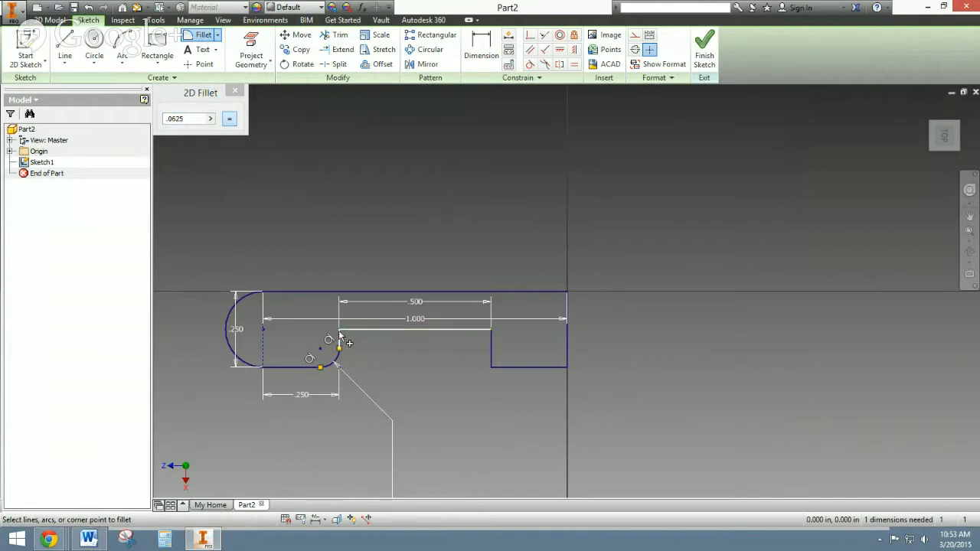
click(340, 334)
click(340, 337)
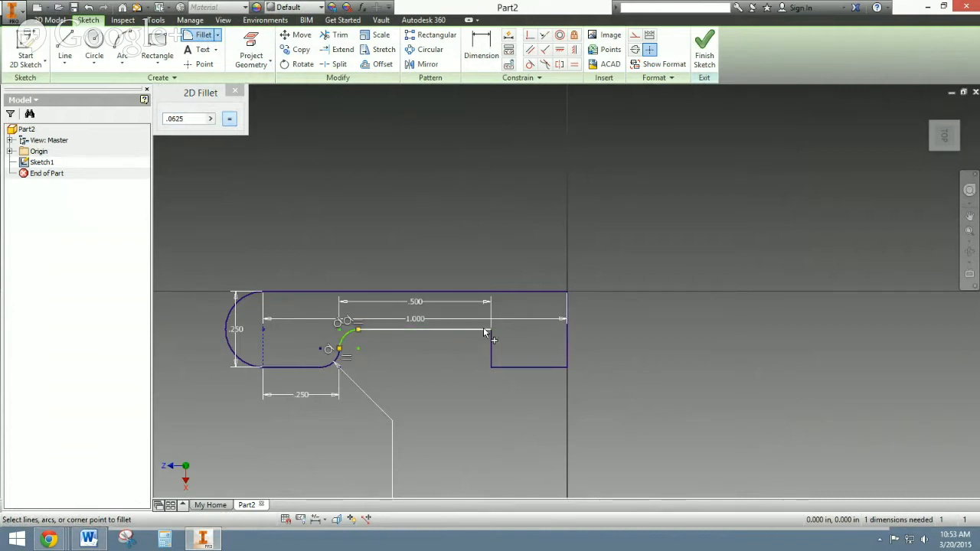
click(489, 332)
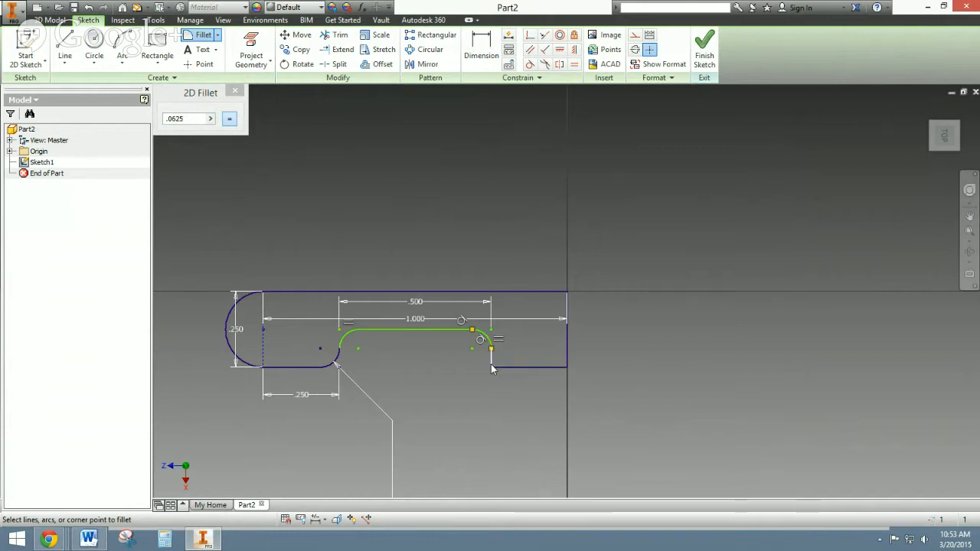
click(496, 371)
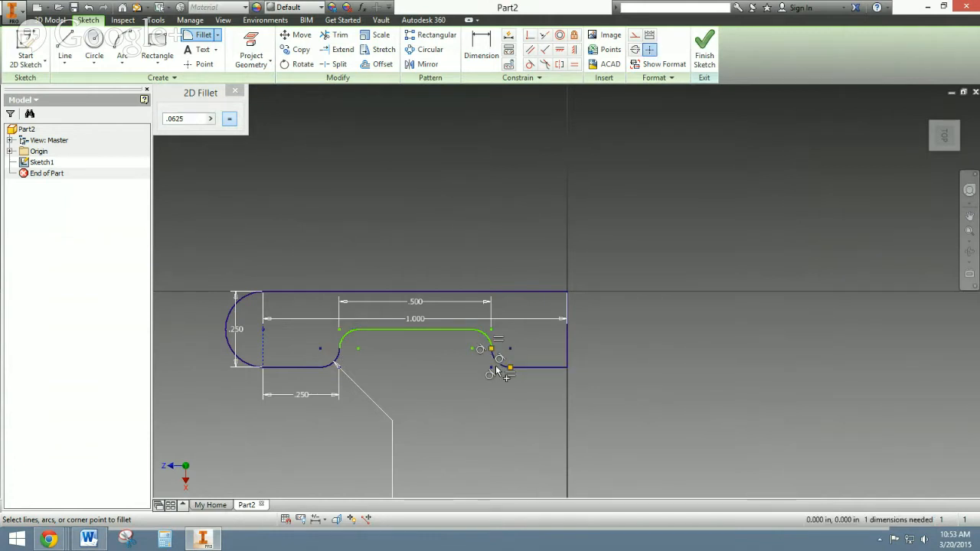
right_click(549, 233)
click(584, 233)
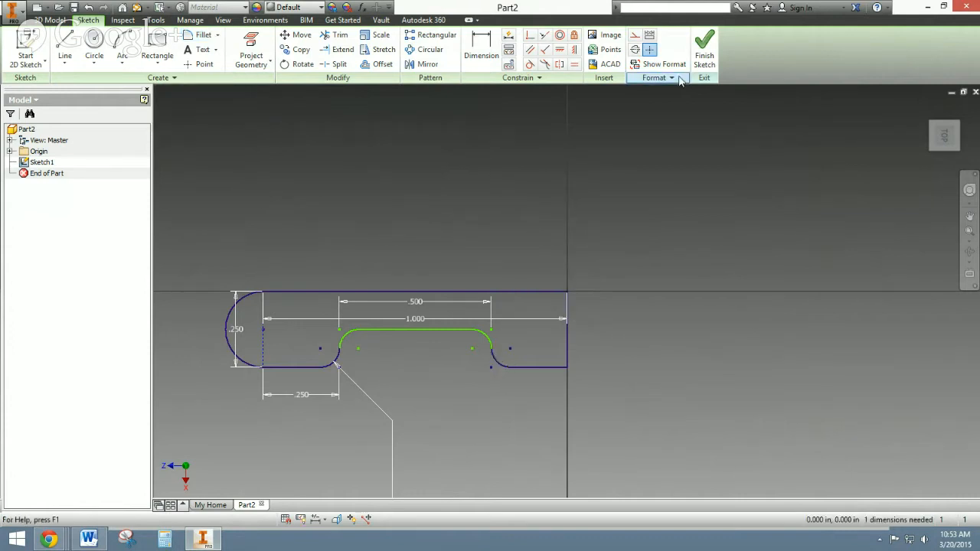
click(704, 46)
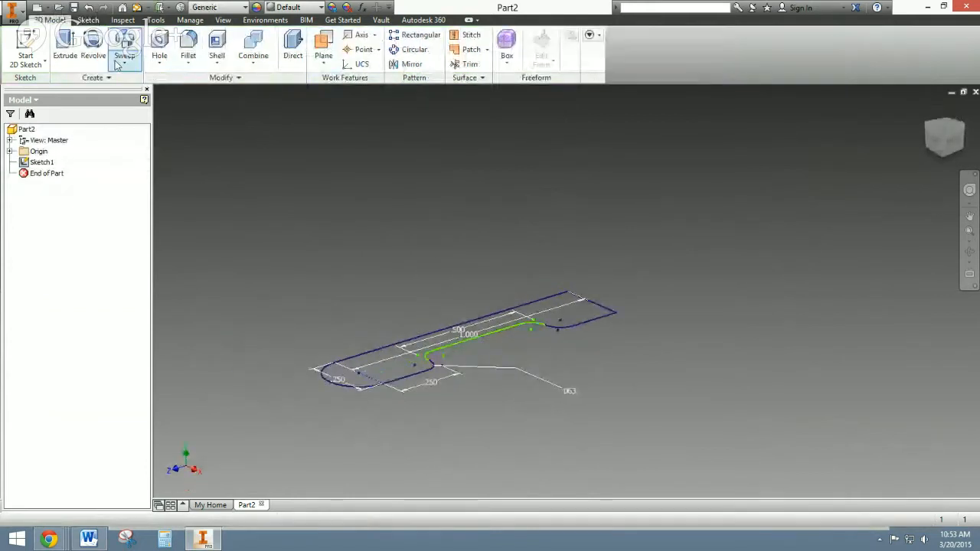
- Revolve the wheel profile a full turn about its short straight end line at the hub to form the solid wheel
click(91, 53)
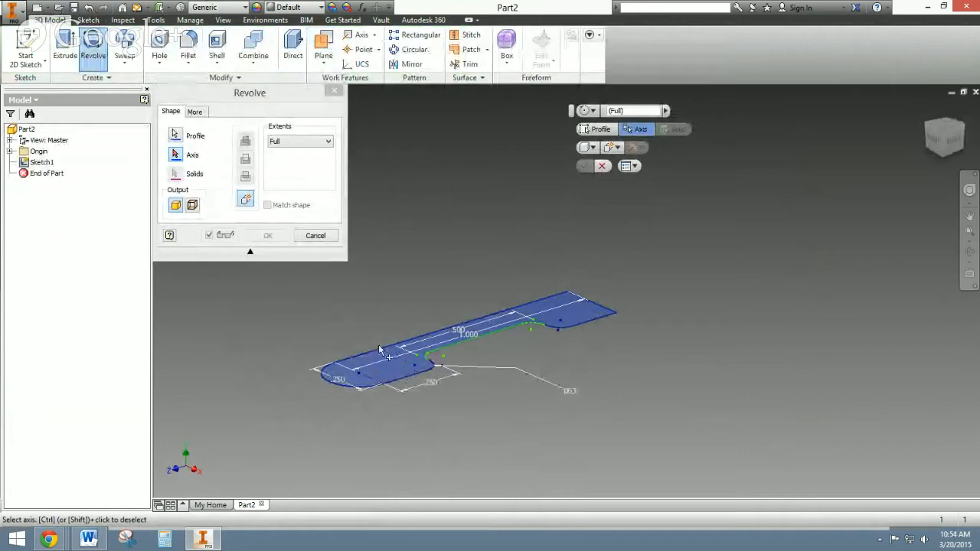
click(596, 305)
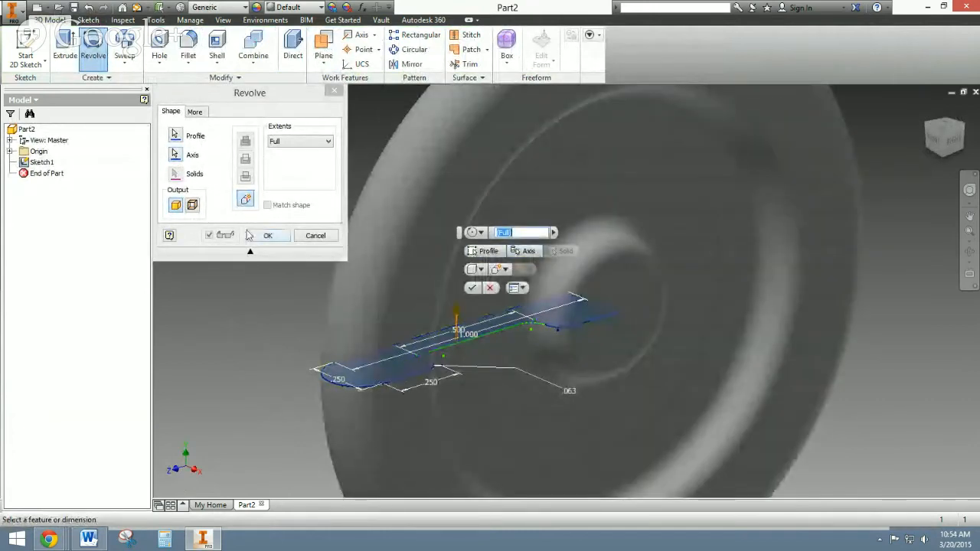
click(268, 235)
scroll(232, 219, up, 4)
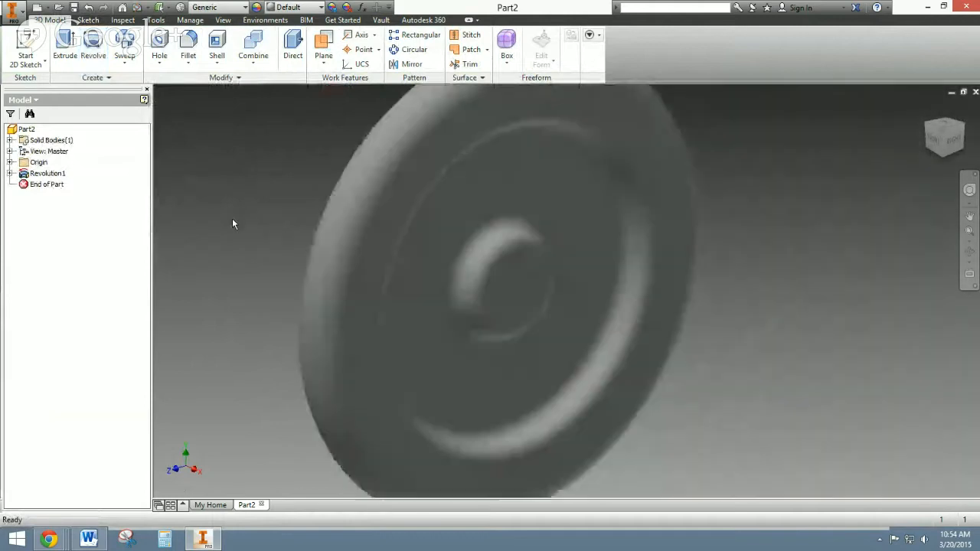
middle_drag(617, 283, 756, 301)
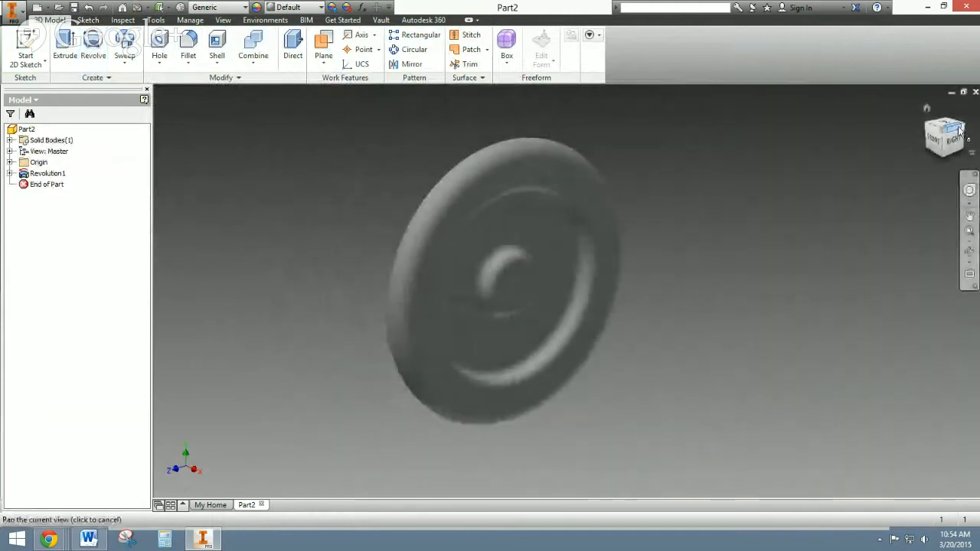
- Start a sketch on the hub's flat circular face and look up the centre hole's diameter in the Word wheel drawing
click(963, 130)
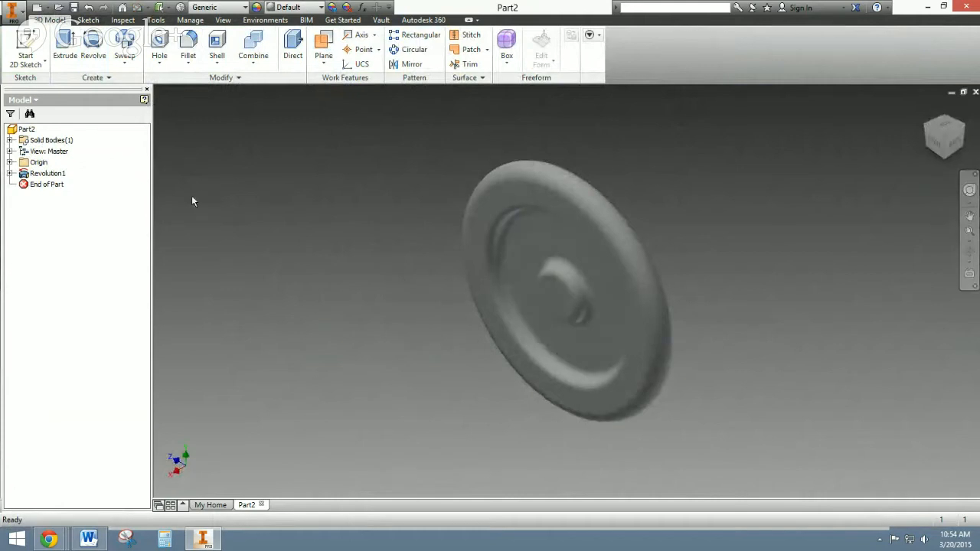
click(25, 47)
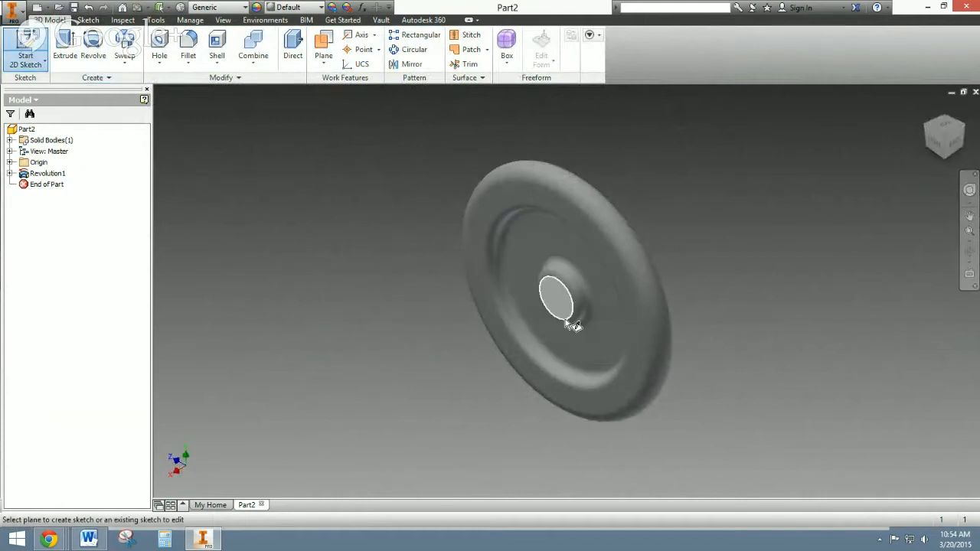
click(555, 297)
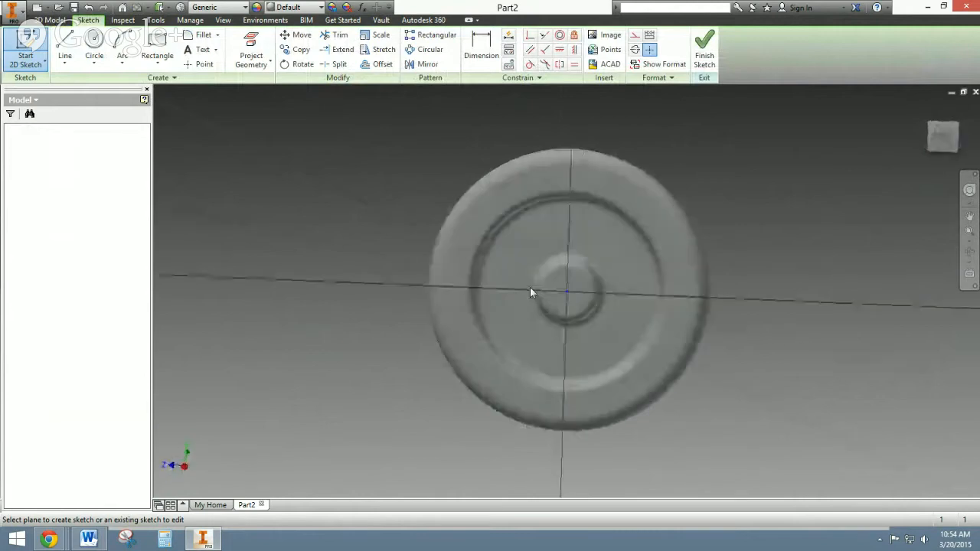
click(89, 539)
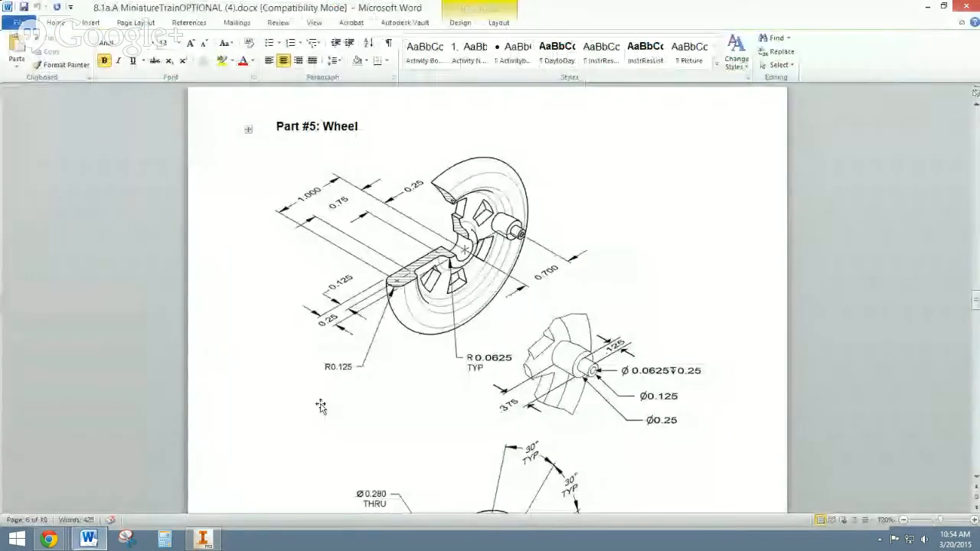
scroll(448, 310, down, 7)
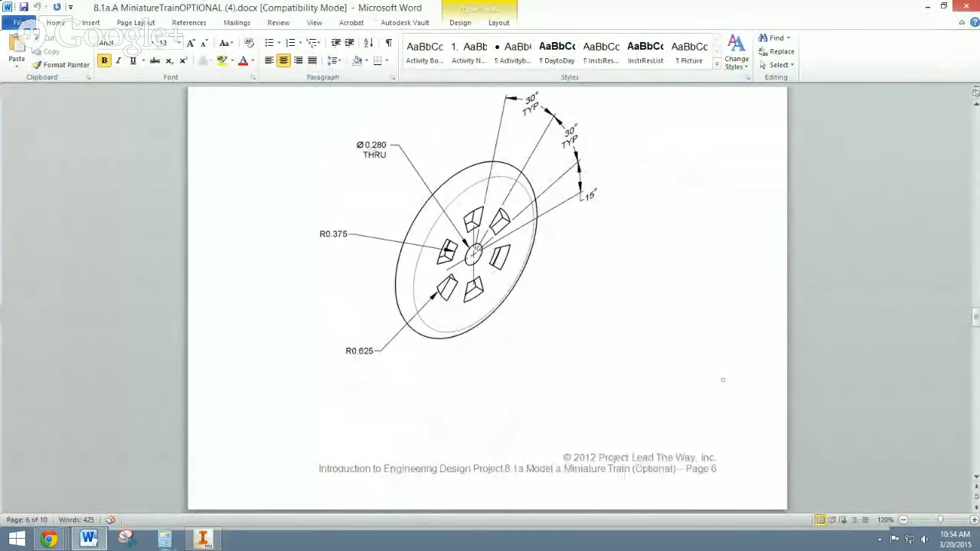
click(203, 539)
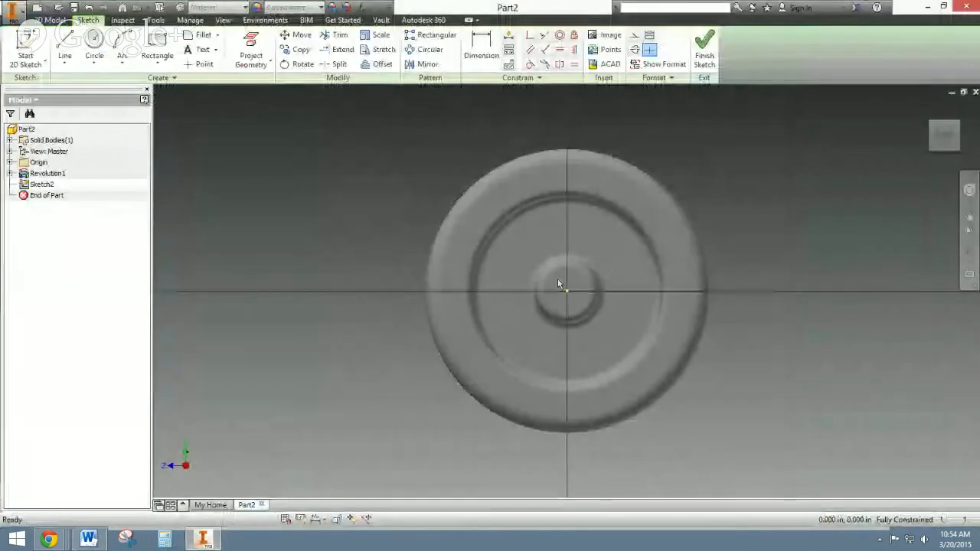
- Draw a 0.28 in diameter circle centred on the sketch origin of the hub face and finish the sketch
key(c)
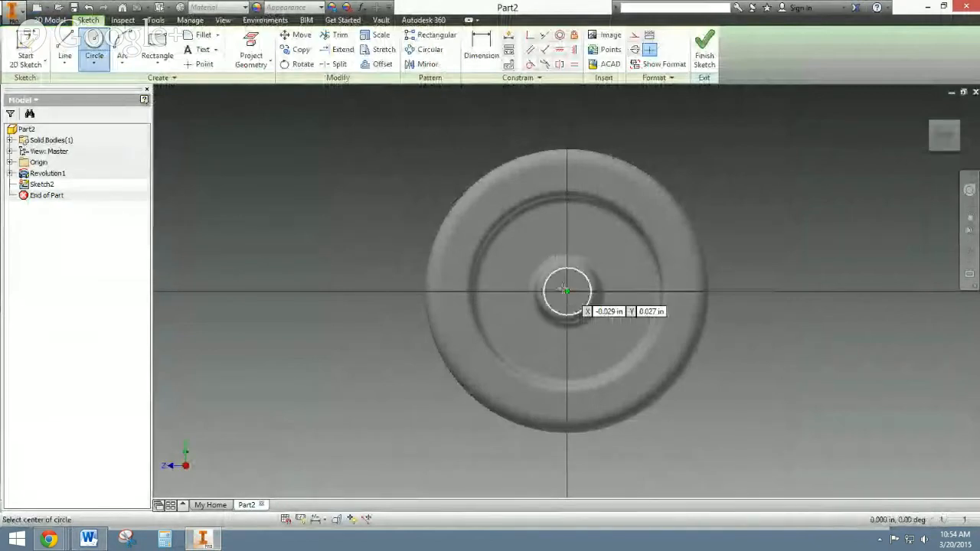
click(567, 291)
text(.2)
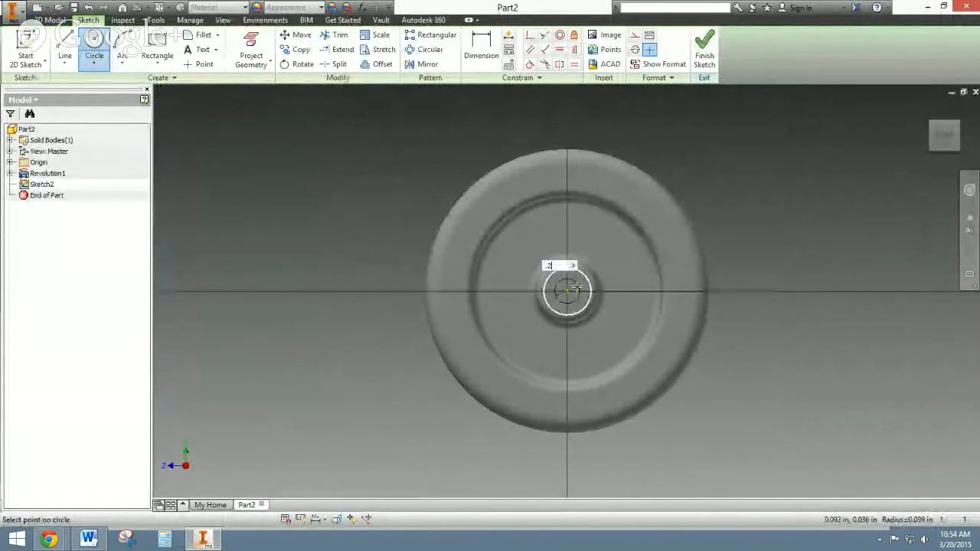
text(8)
key(Return)
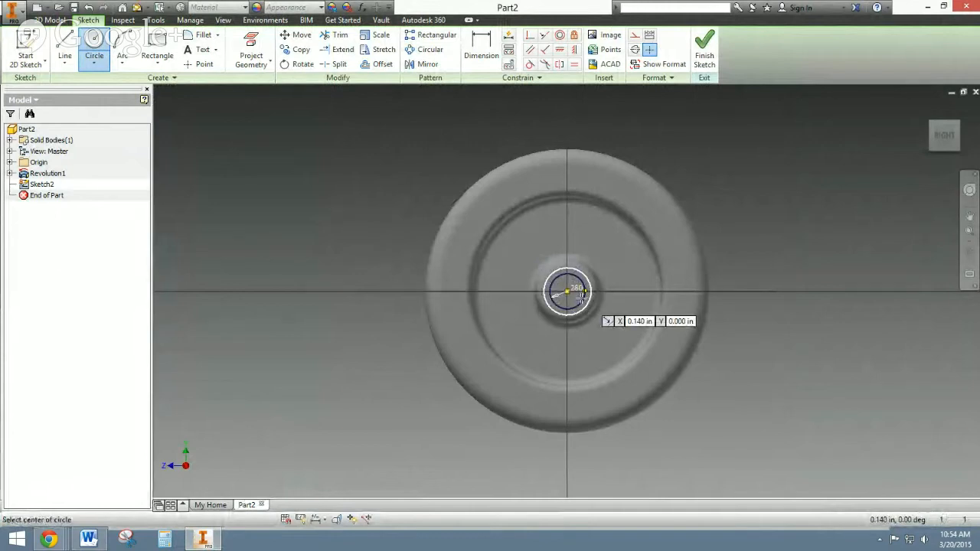
click(699, 48)
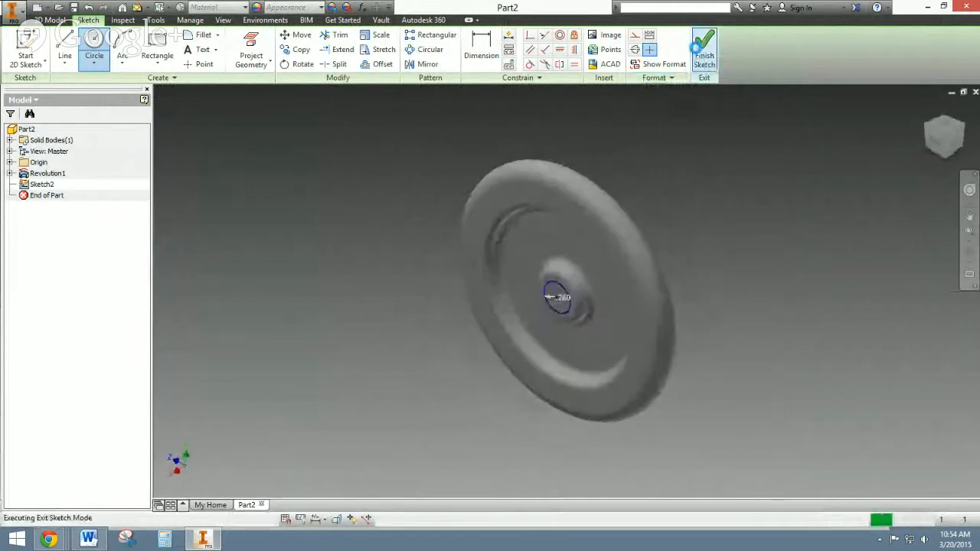
- Extrude the 0.28 in circle as a cut through the entire wheel with extents All, and inspect the hole
click(65, 49)
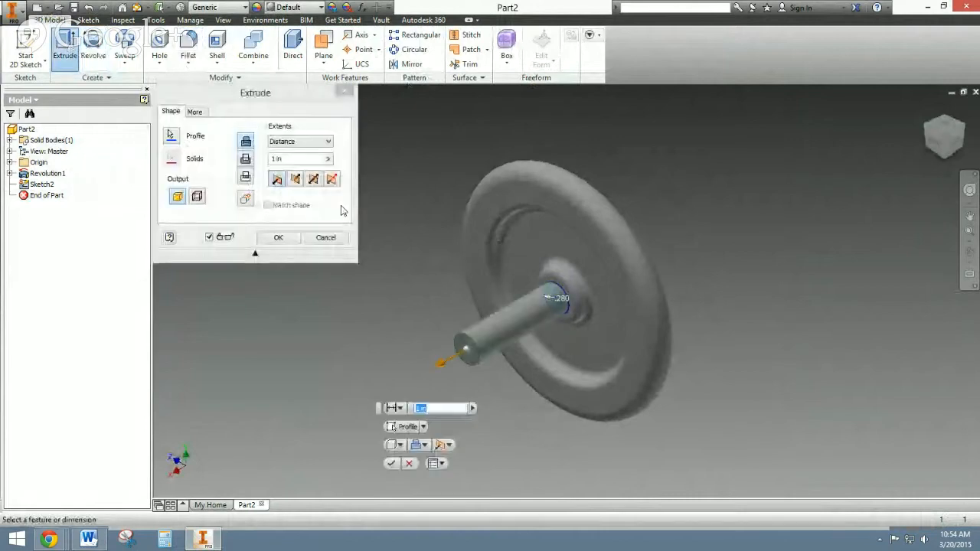
click(328, 141)
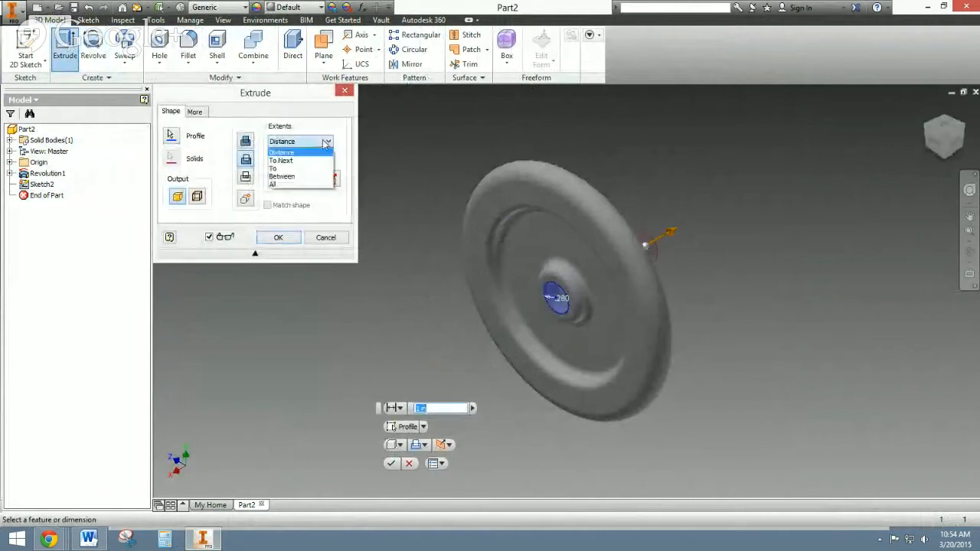
click(315, 181)
click(278, 238)
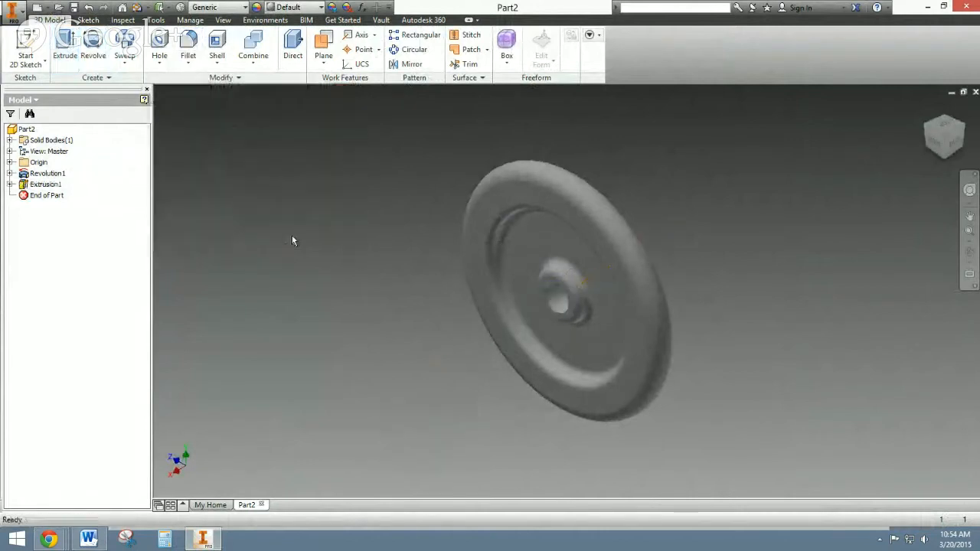
click(944, 139)
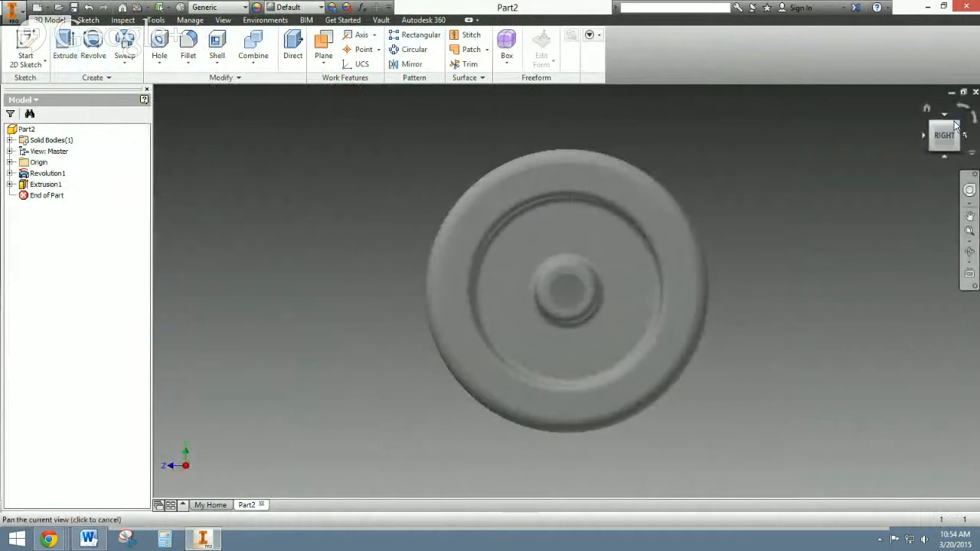
click(962, 134)
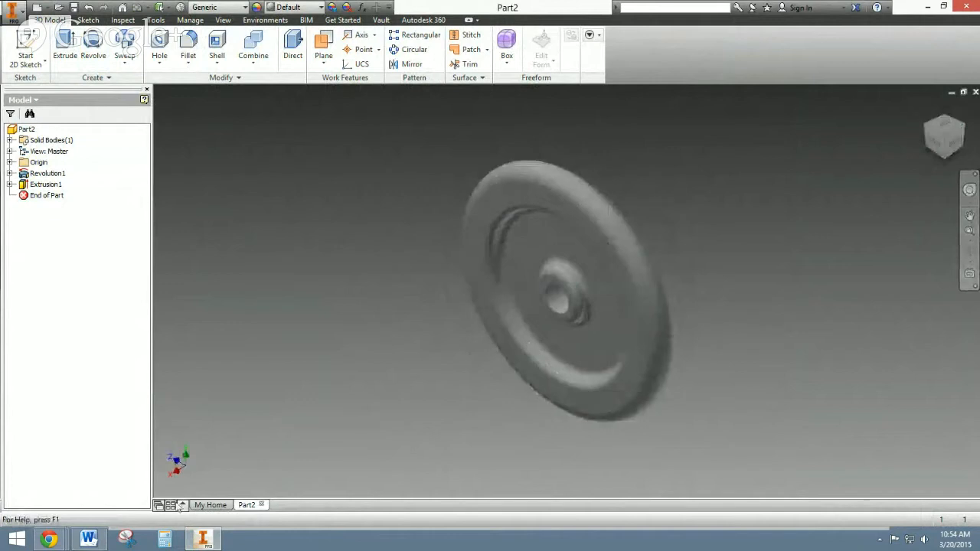
- Study the wheel drawing in Word for the radii and angular spacing of the window cutouts, leaving Circular Pattern without applying it
click(88, 539)
scroll(473, 324, up, 8)
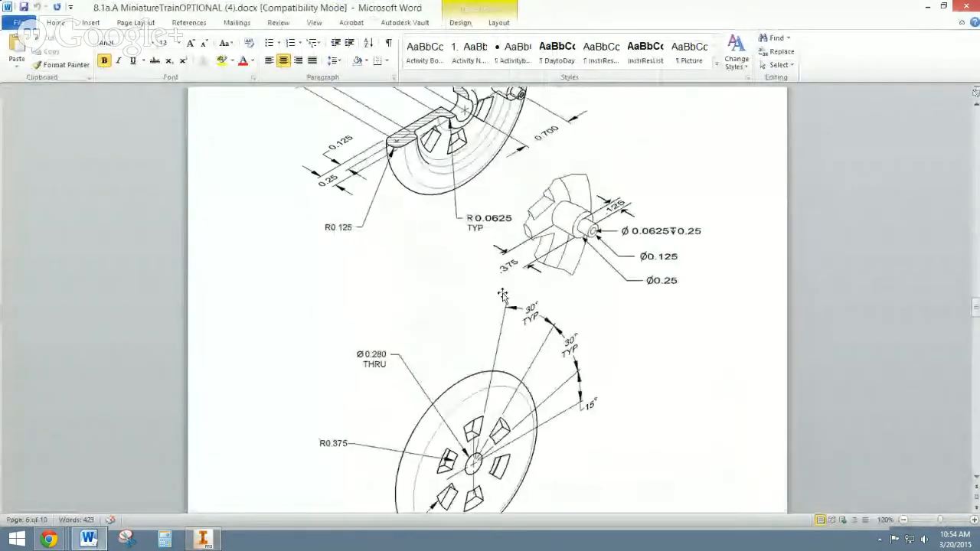
scroll(498, 276, down, 9)
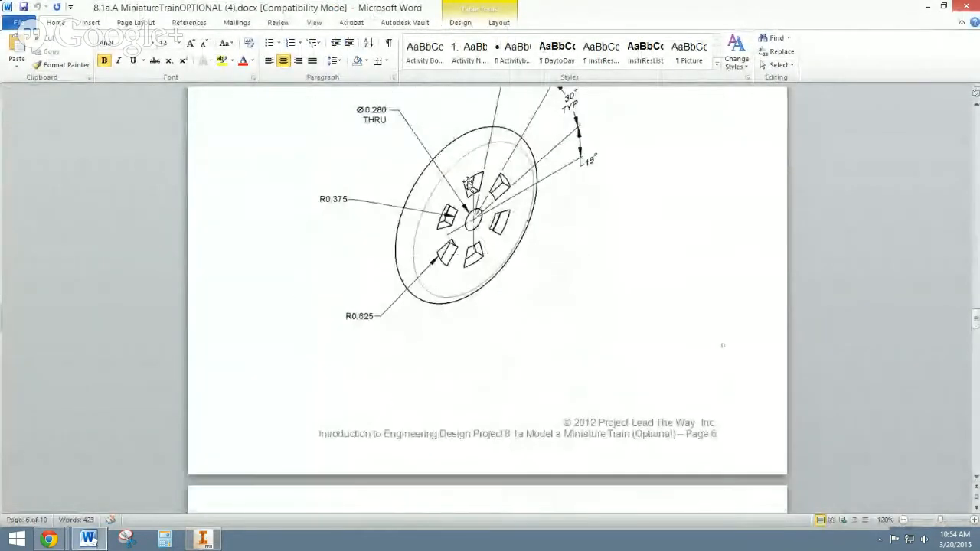
click(203, 540)
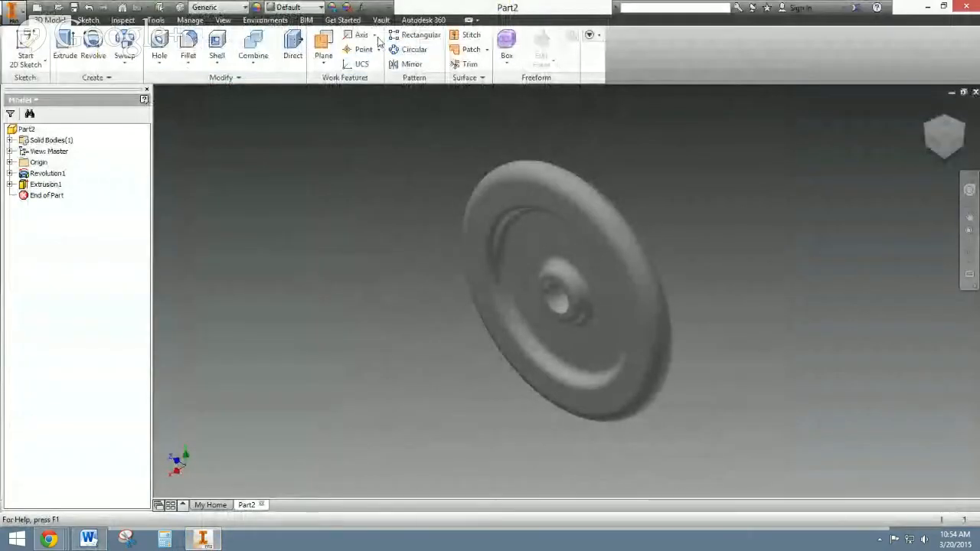
click(416, 51)
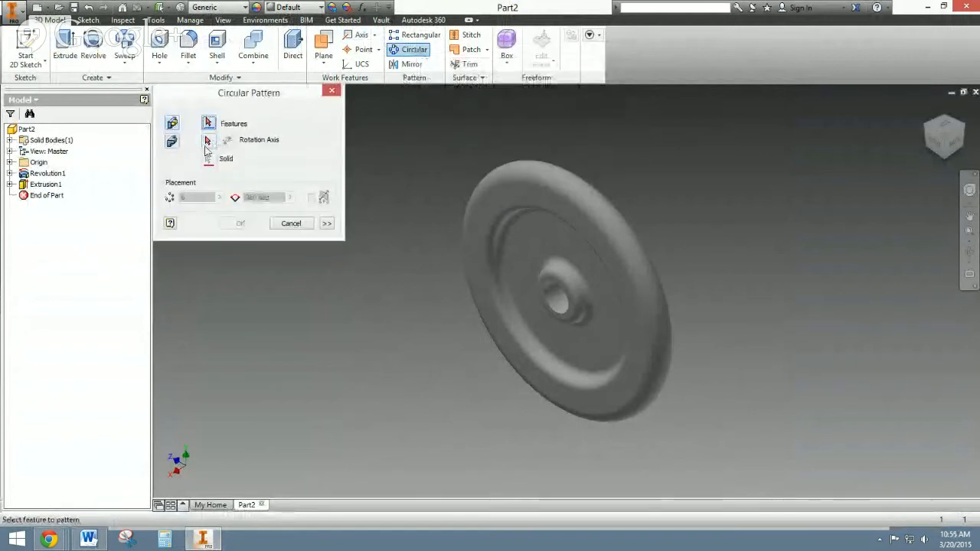
click(292, 225)
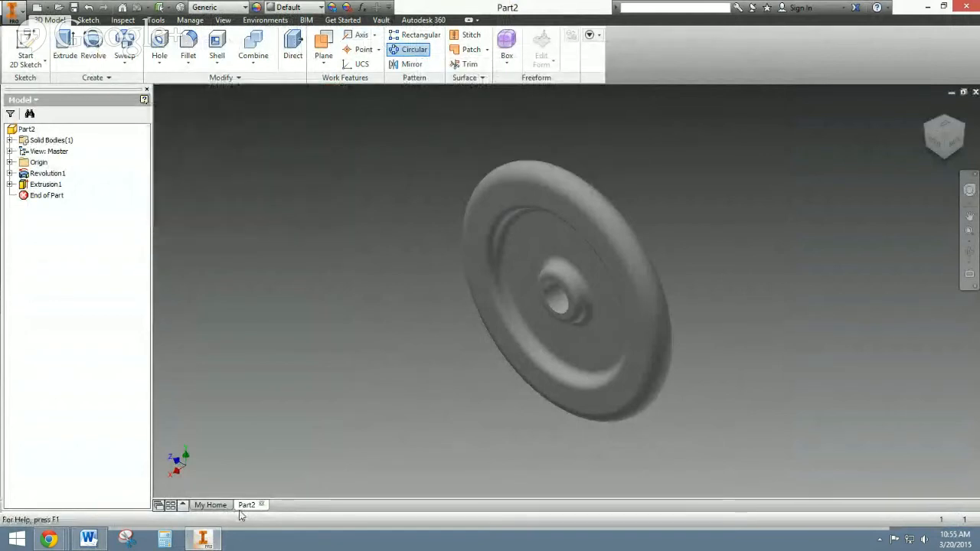
click(203, 539)
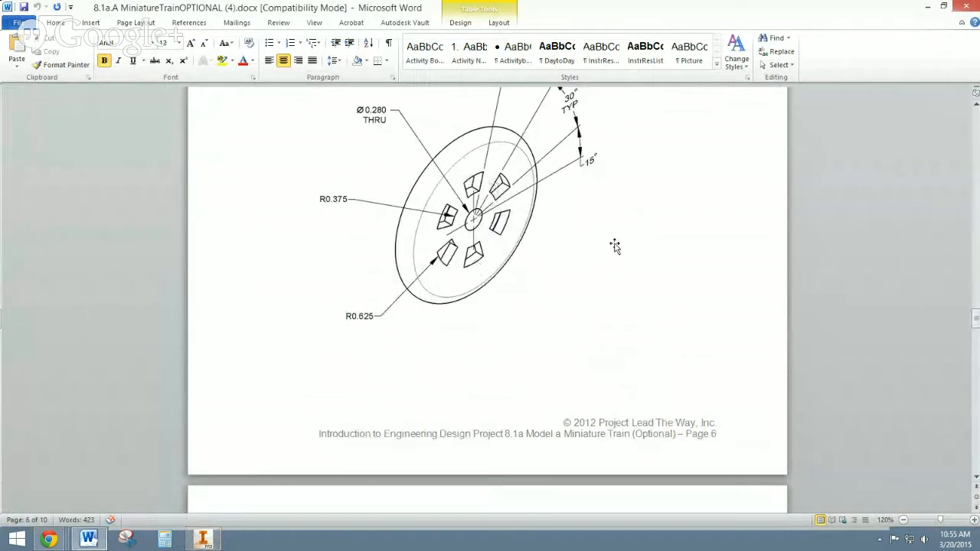
scroll(615, 247, up, 12)
scroll(612, 250, down, 6)
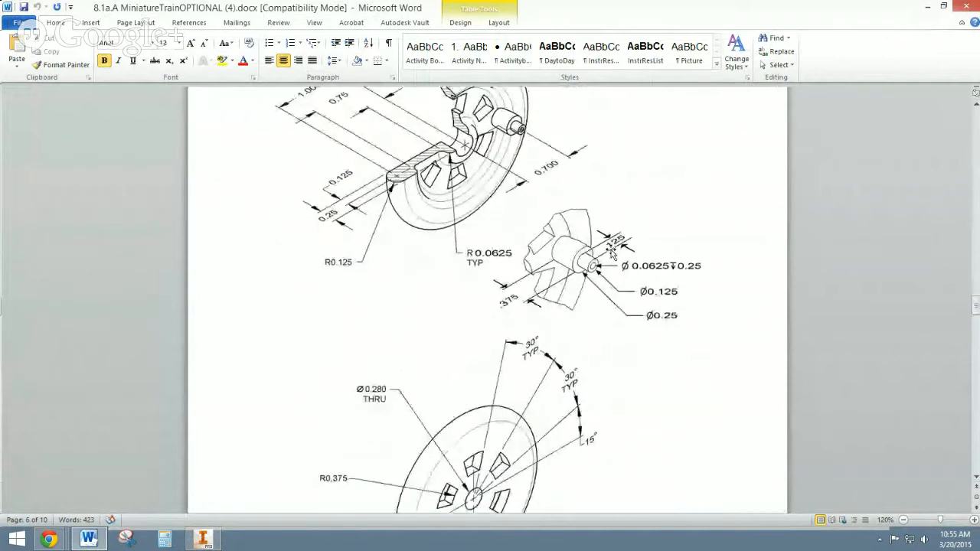
scroll(612, 253, down, 4)
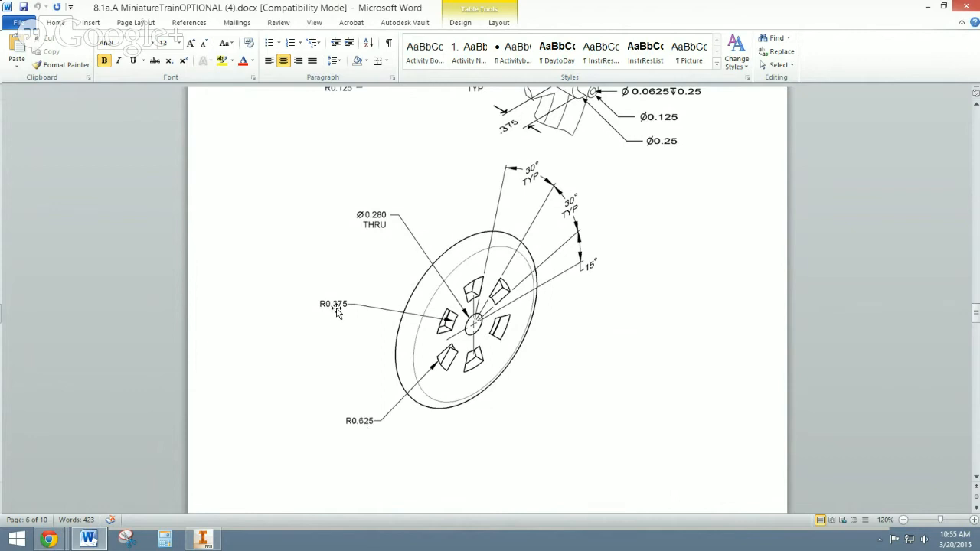
- Switch back to Inventor and start a sketch on the wheel's flat back face
click(202, 541)
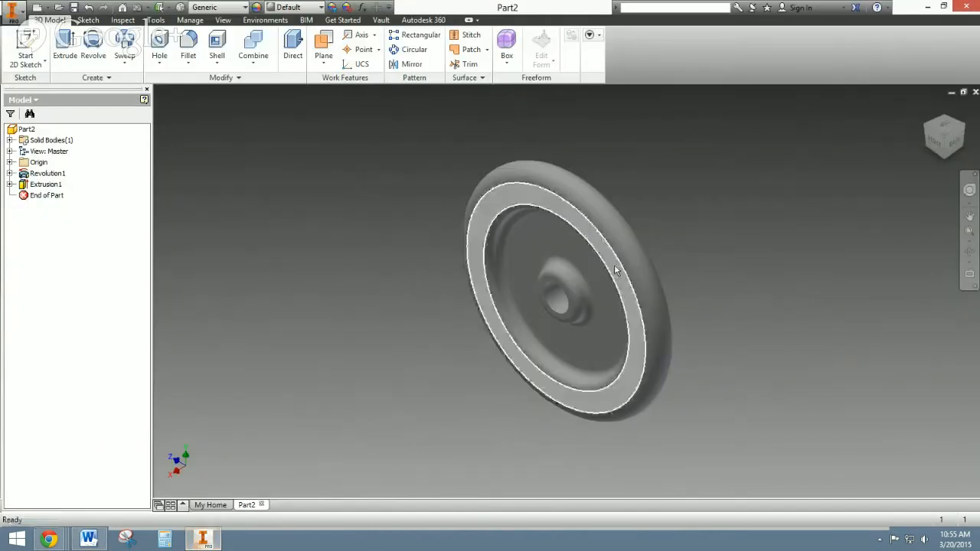
click(963, 125)
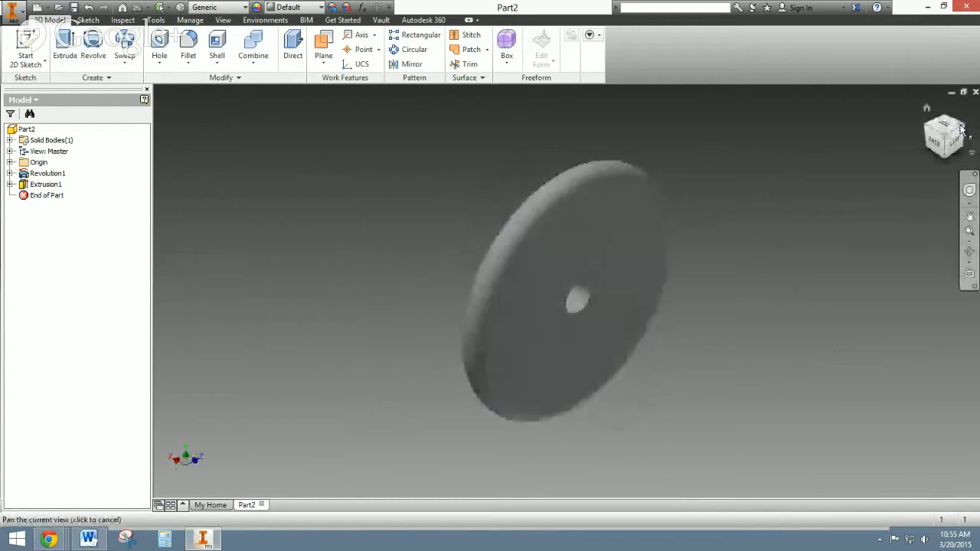
click(26, 48)
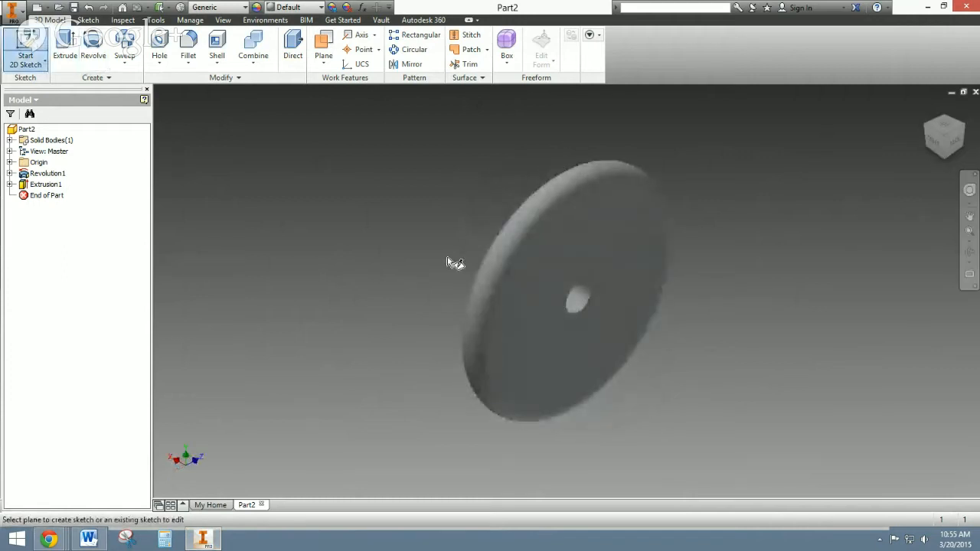
click(551, 307)
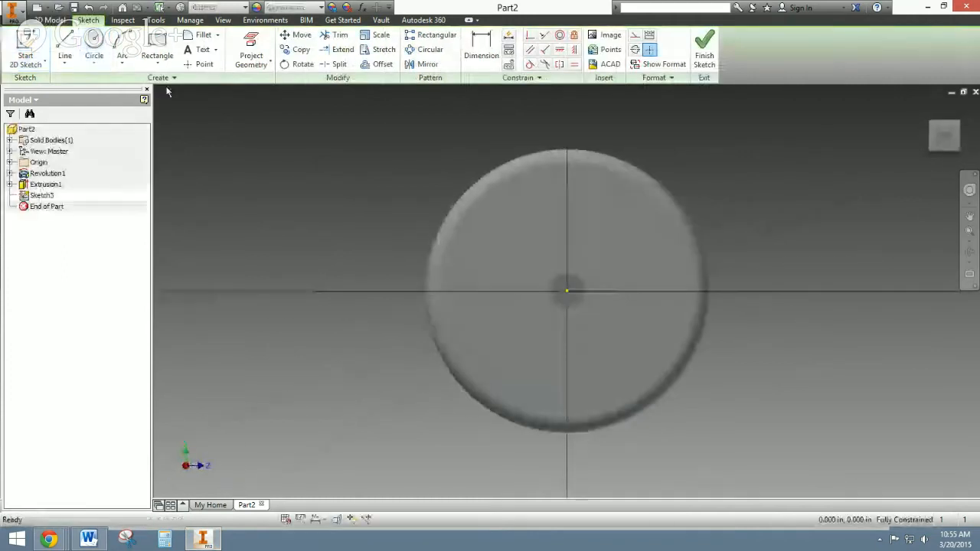
- Draw a circle centred on the wheel's centre, defined by radius instead of diameter, with a radius of 0.625 in
click(95, 48)
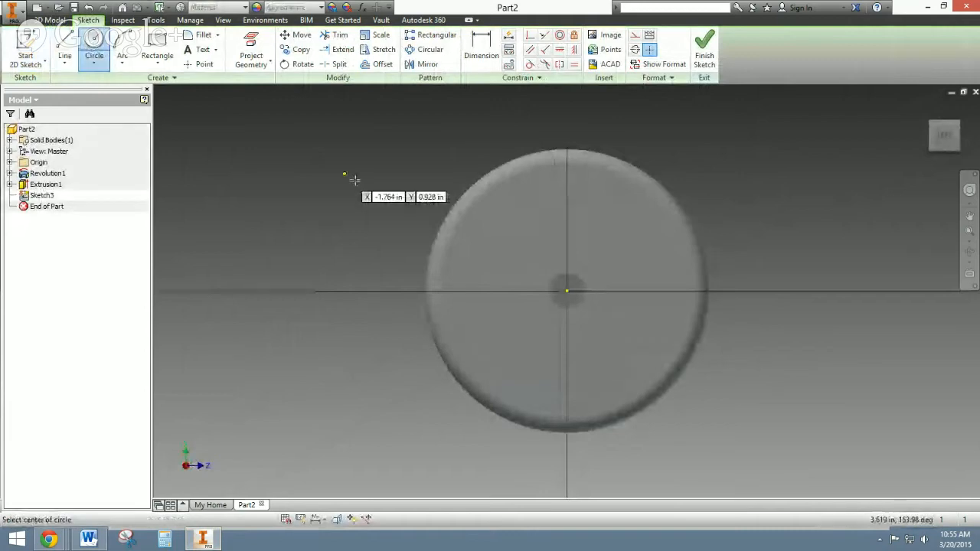
click(567, 291)
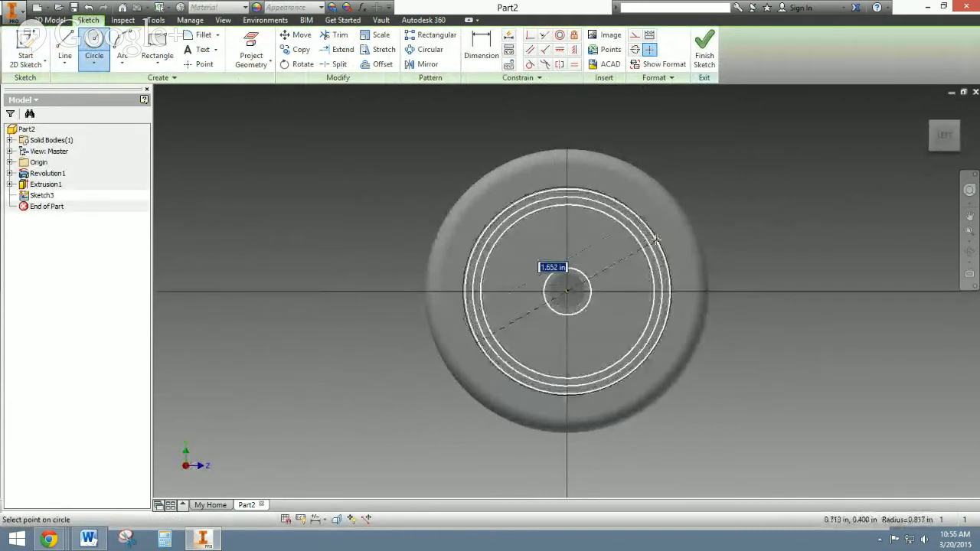
text(.)
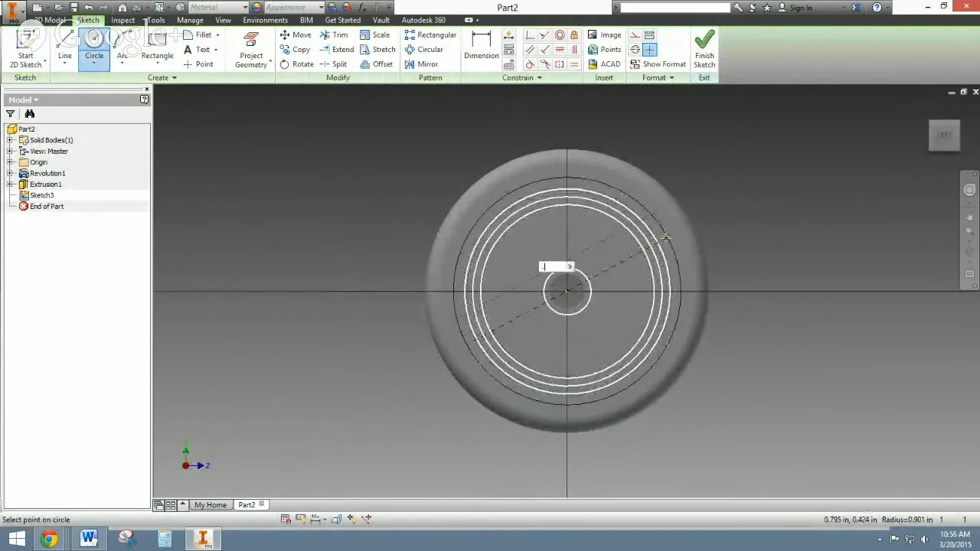
key(BackSpace)
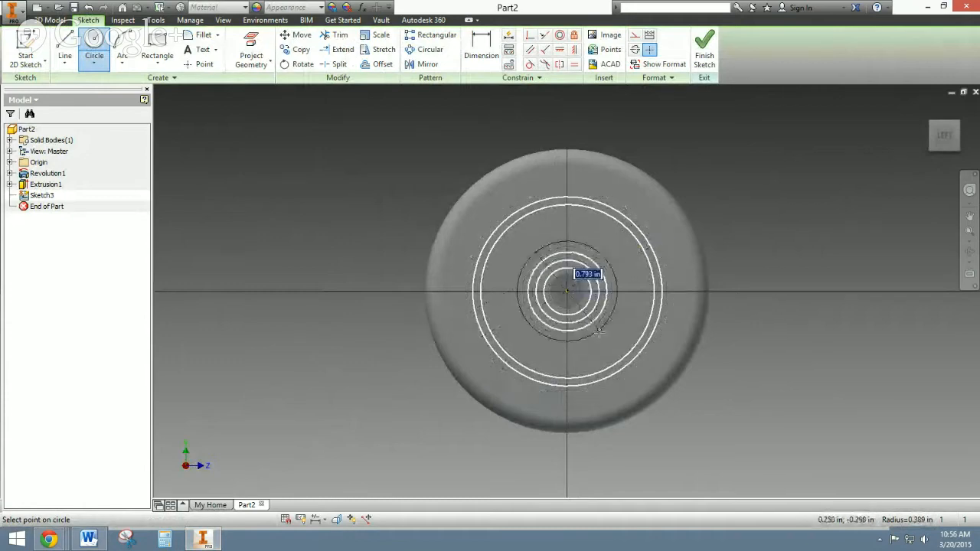
right_click(602, 343)
click(609, 445)
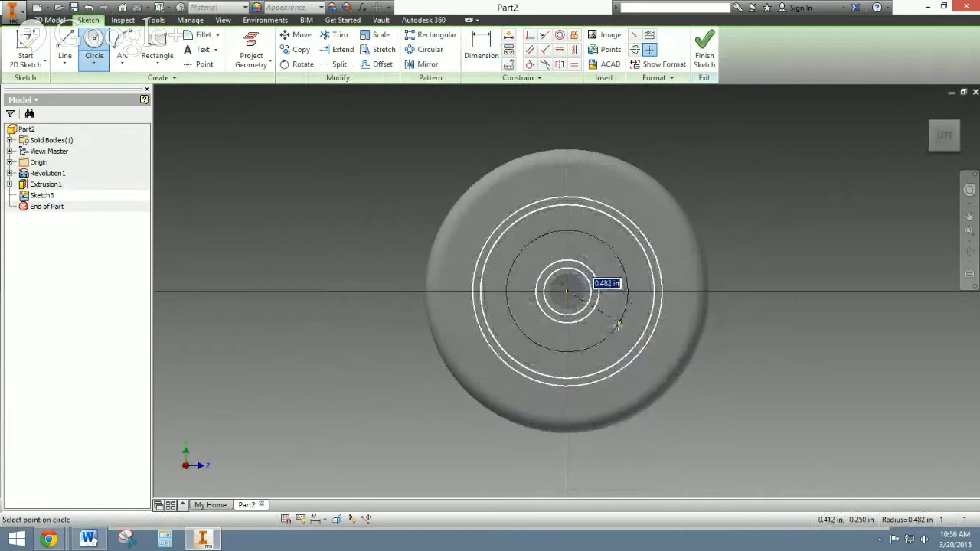
text(.62)
key(Return)
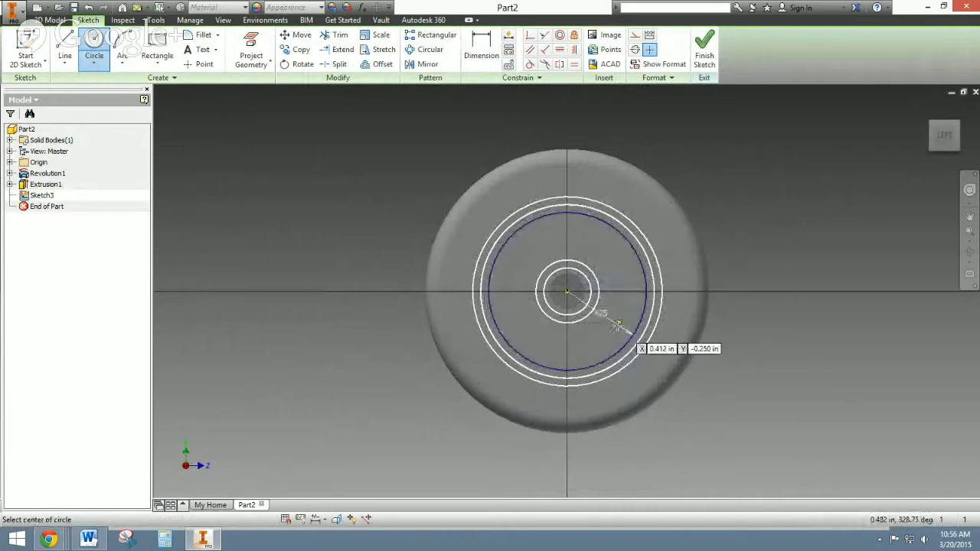
- Check the wheel drawing in Word, return to Inventor and draw a concentric circle with a radius of 0.375 in
click(102, 541)
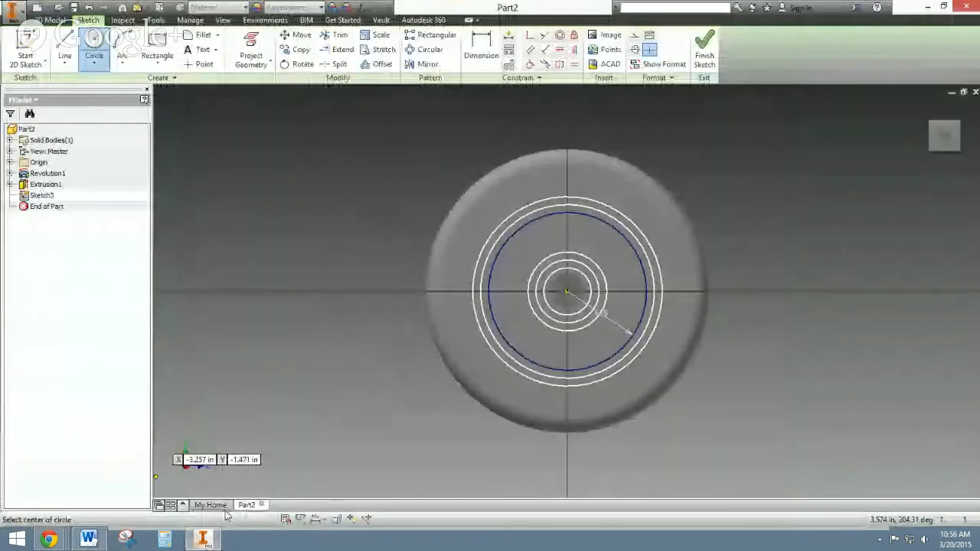
click(203, 539)
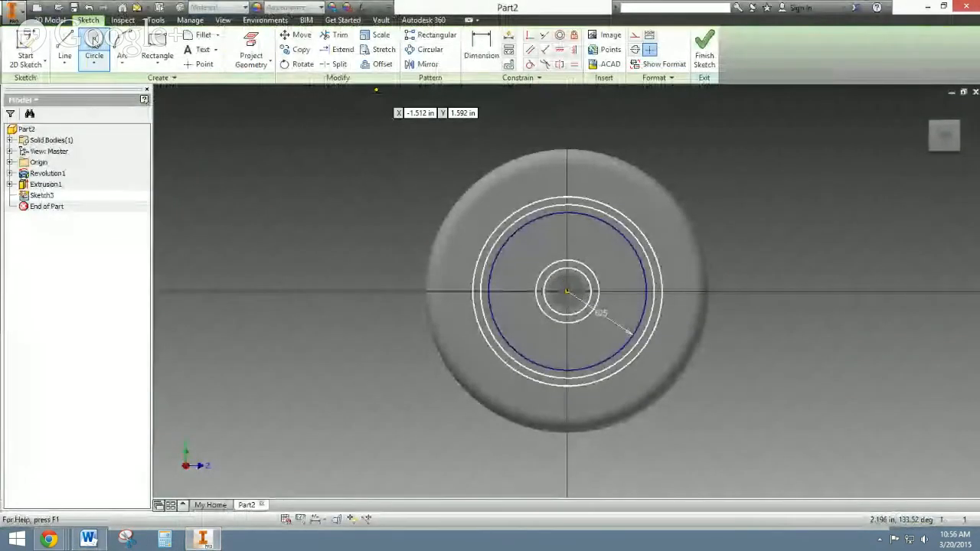
click(567, 291)
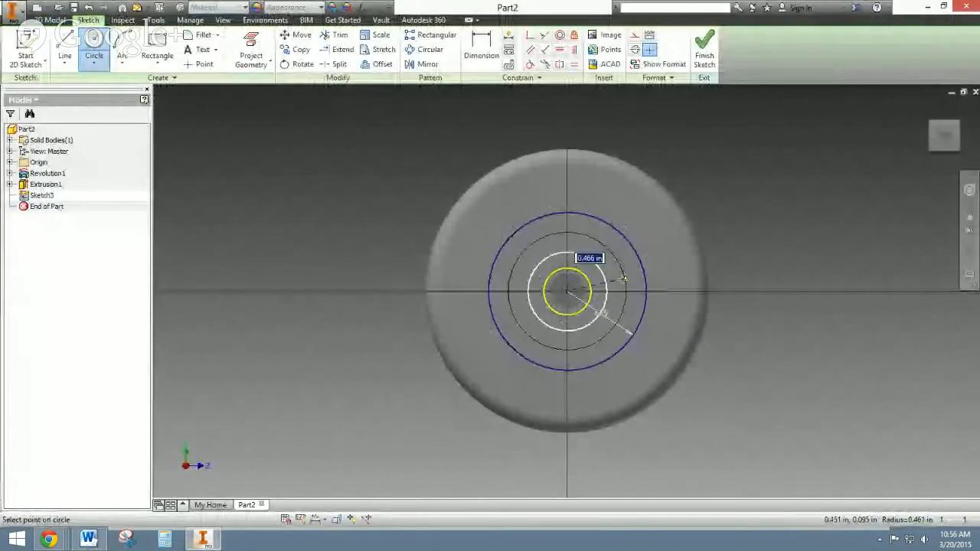
text(.375)
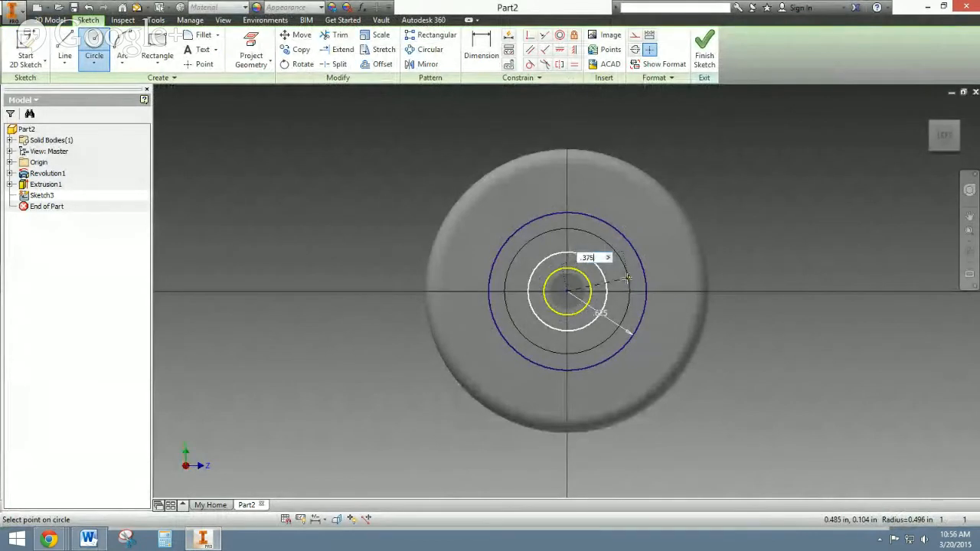
key(Return)
right_click(703, 222)
click(754, 210)
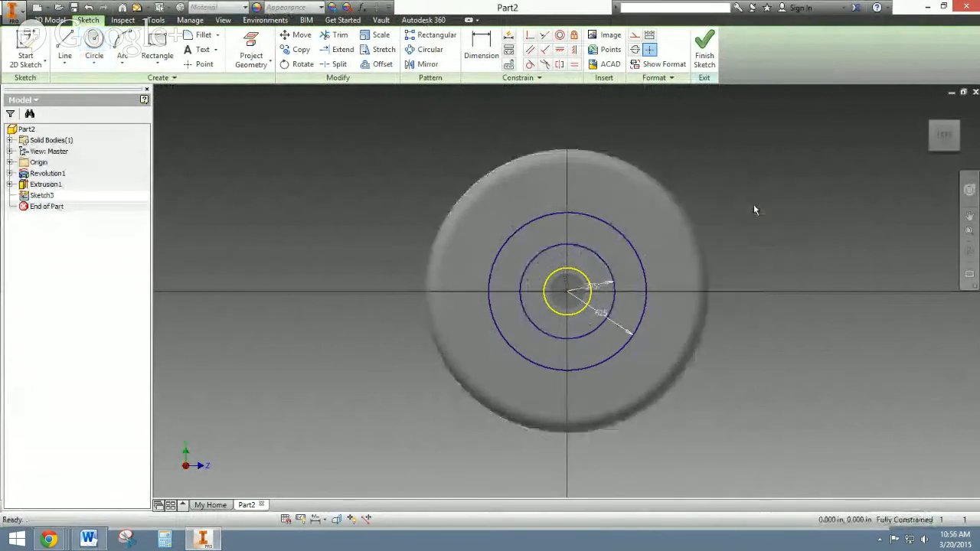
- Draw two separate lines from the wheel's centre outward past the rim, at about 21° and 45° above horizontal
click(66, 48)
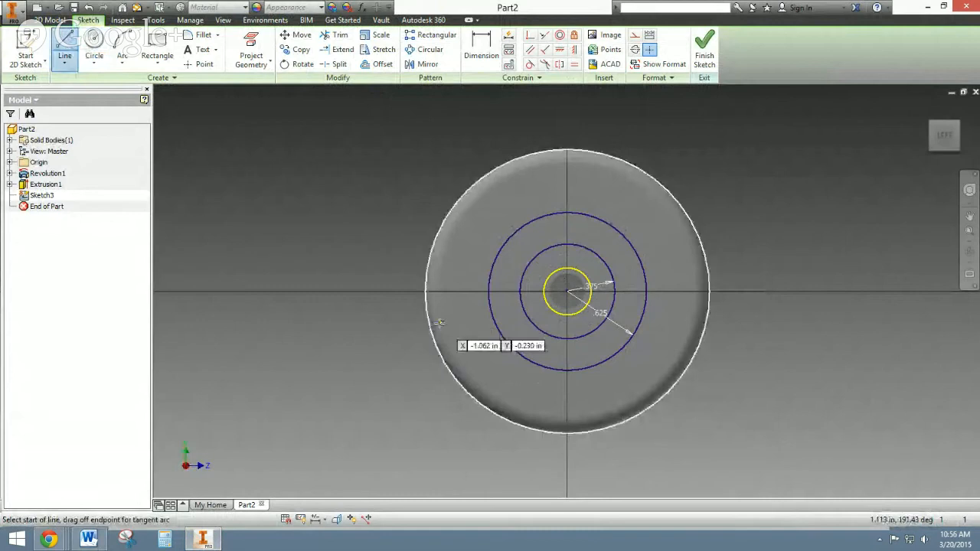
click(567, 291)
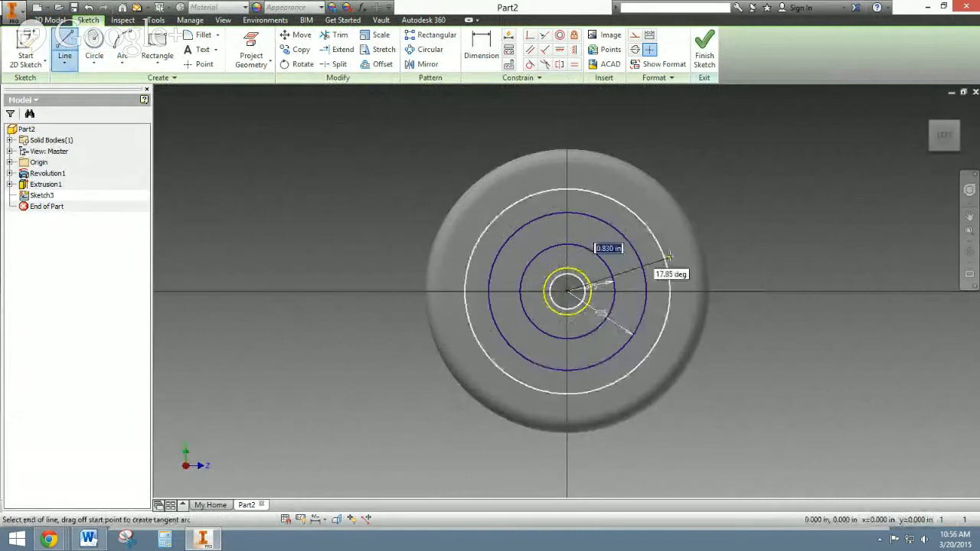
click(743, 223)
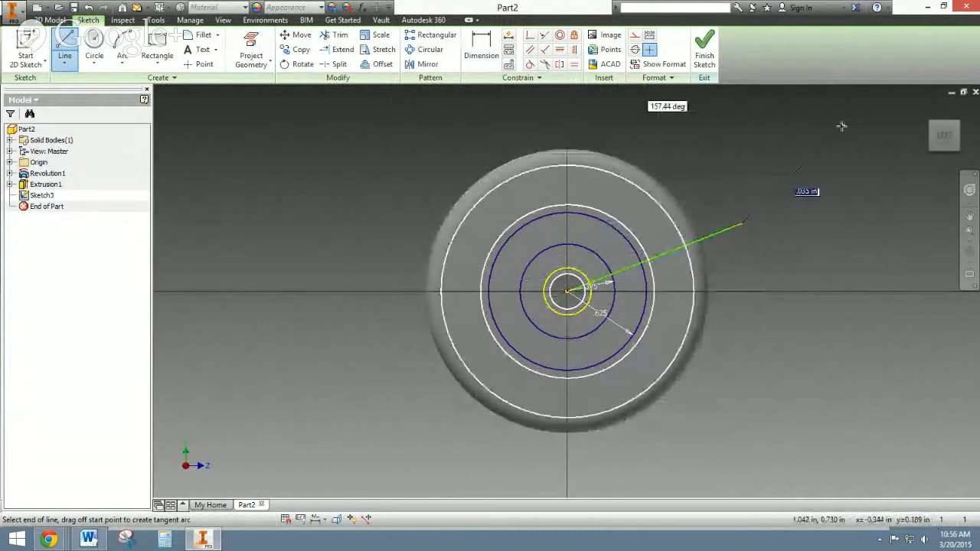
right_click(764, 131)
click(799, 132)
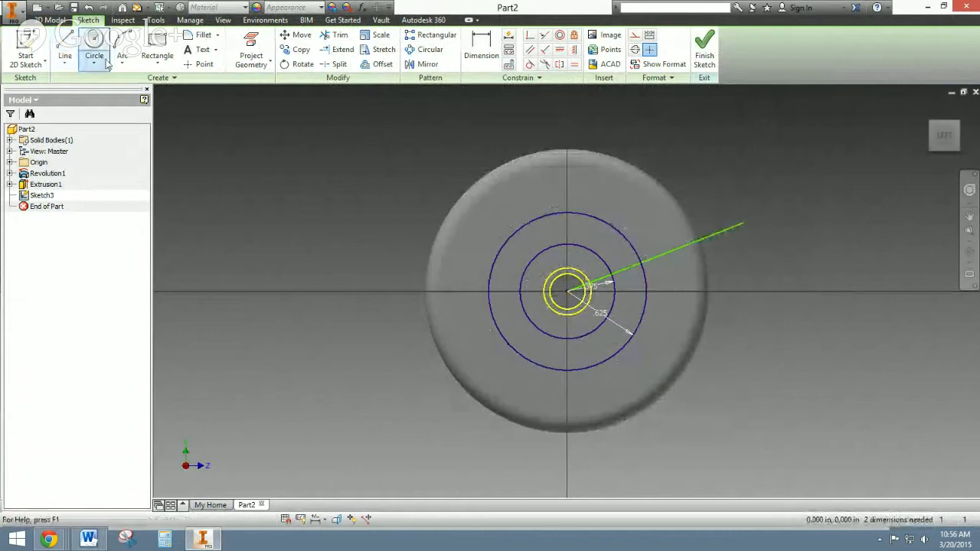
click(66, 48)
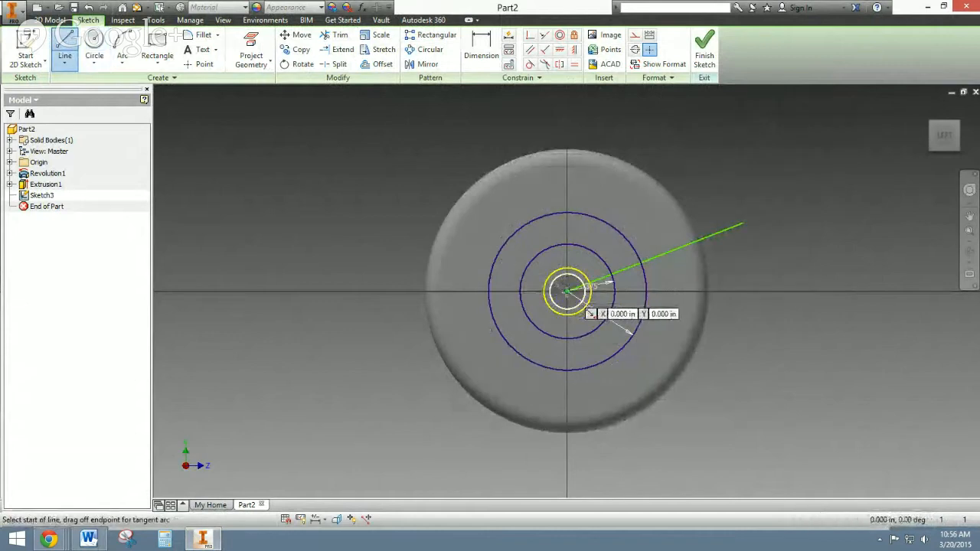
click(566, 291)
click(708, 151)
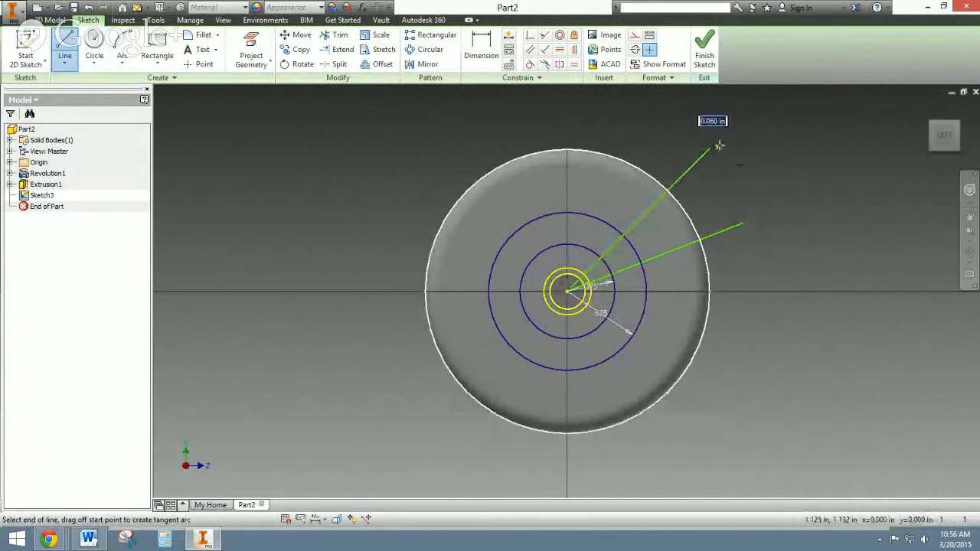
right_click(711, 147)
click(766, 144)
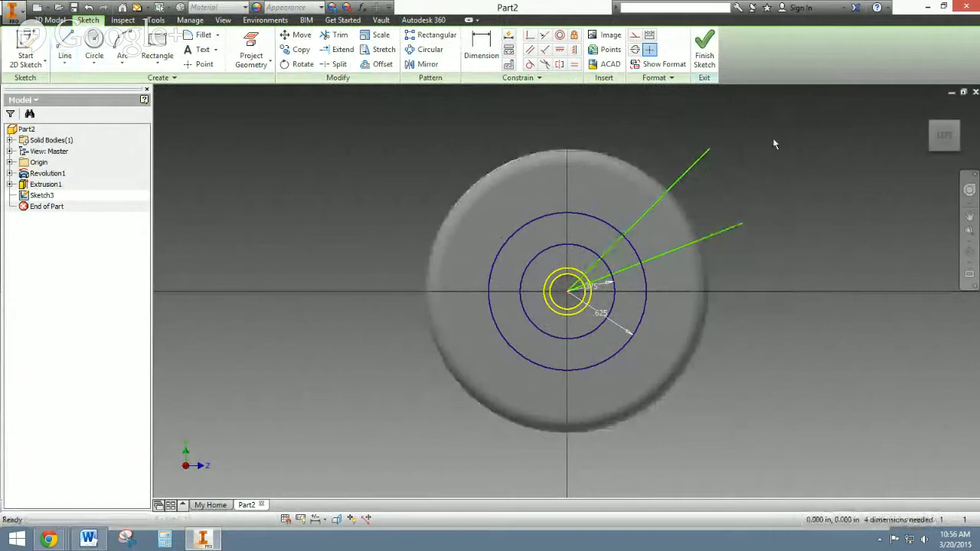
- Check the drawing's angular layout in Word, return to Inventor and draw a horizontal reference line from the wheel's centre past the rim
click(482, 47)
click(88, 539)
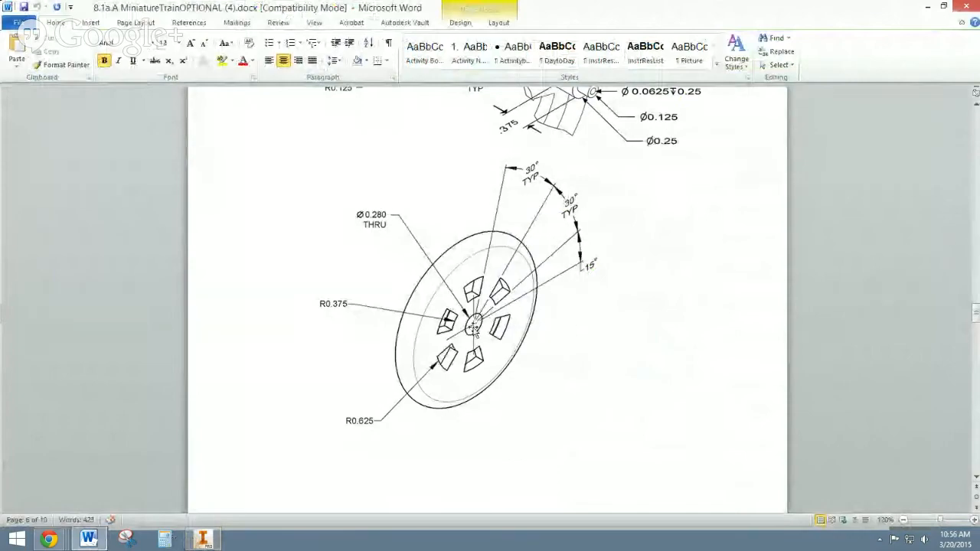
click(203, 540)
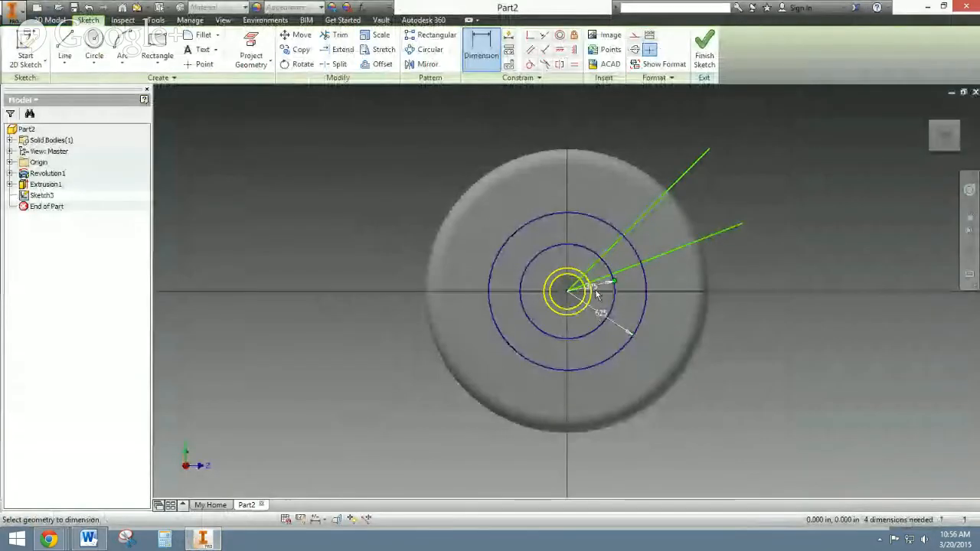
click(64, 49)
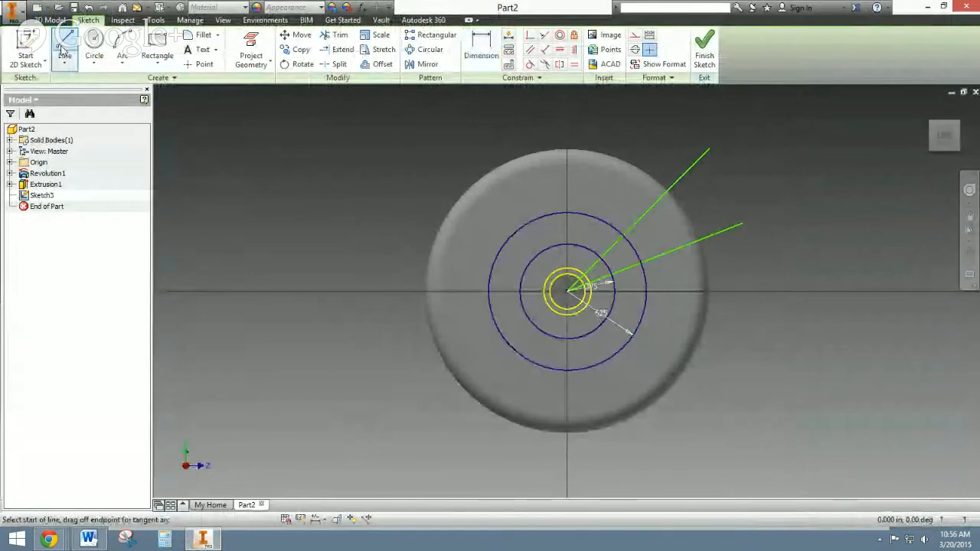
click(567, 291)
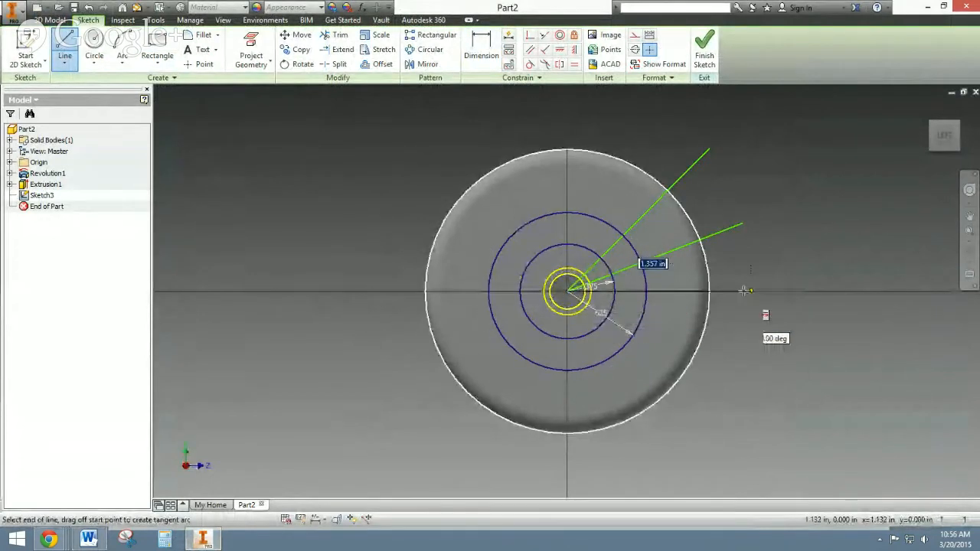
right_click(819, 257)
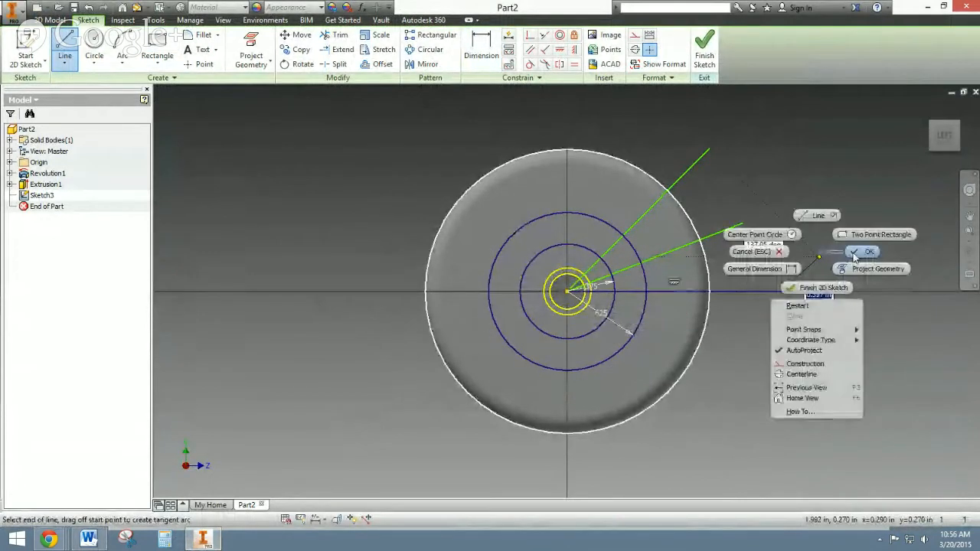
click(856, 255)
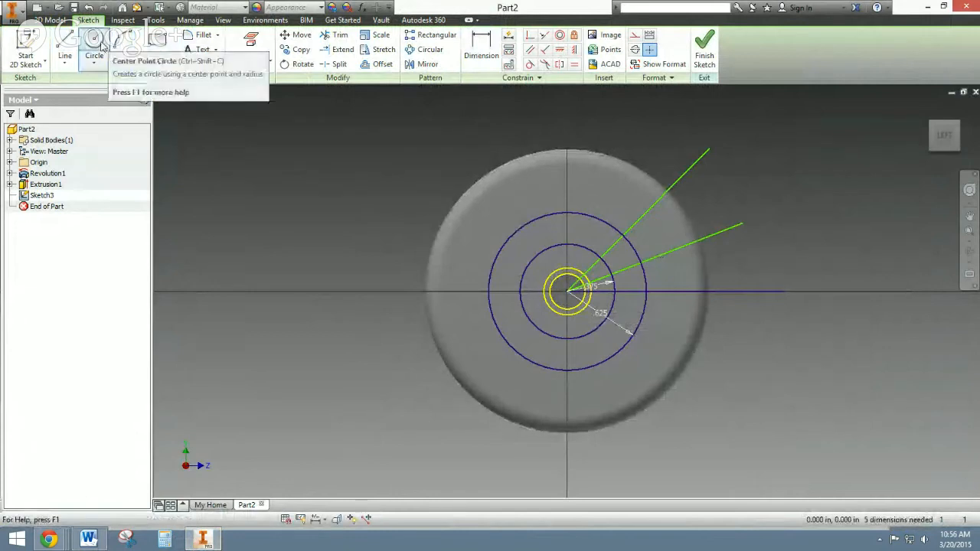
- Dimension the angle between the horizontal reference line and the lower slanted line as 15°
click(481, 48)
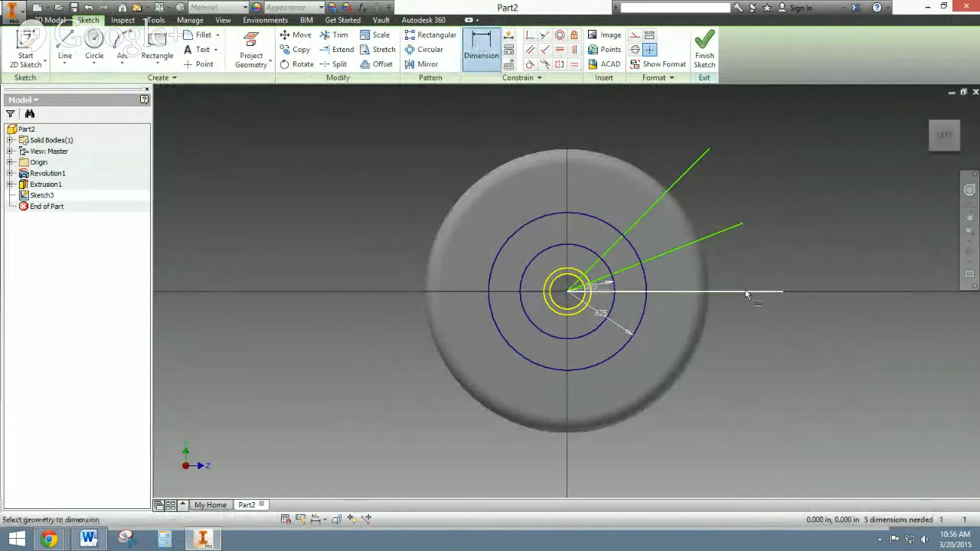
click(745, 292)
click(713, 237)
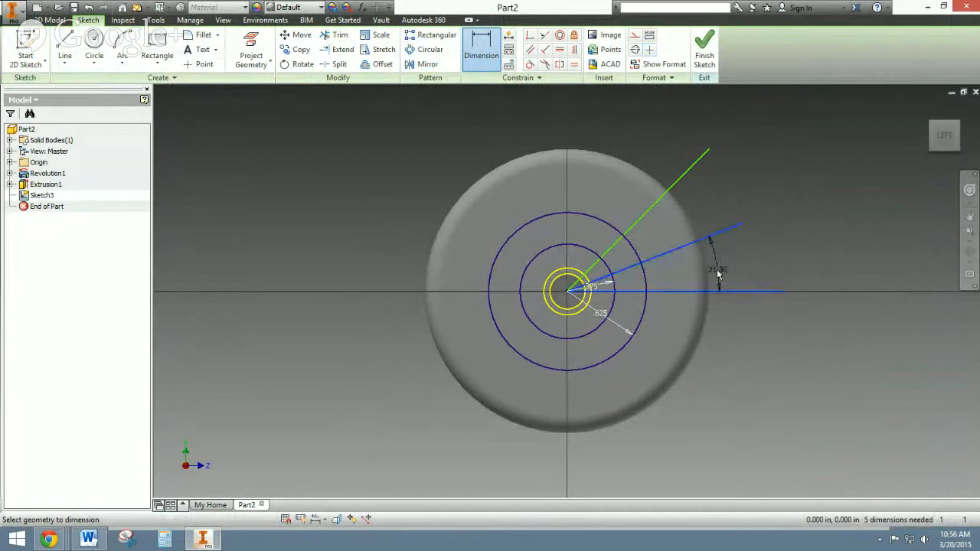
click(718, 272)
text(15)
key(Return)
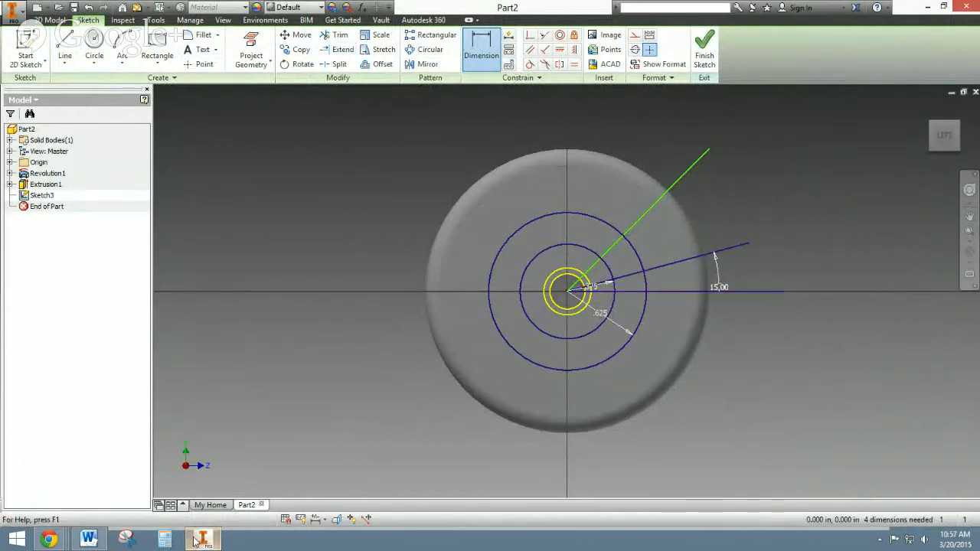
- Recheck the window angles in the Word drawing, return to Inventor and dimension the angle between the two slanted lines as 30°
click(88, 539)
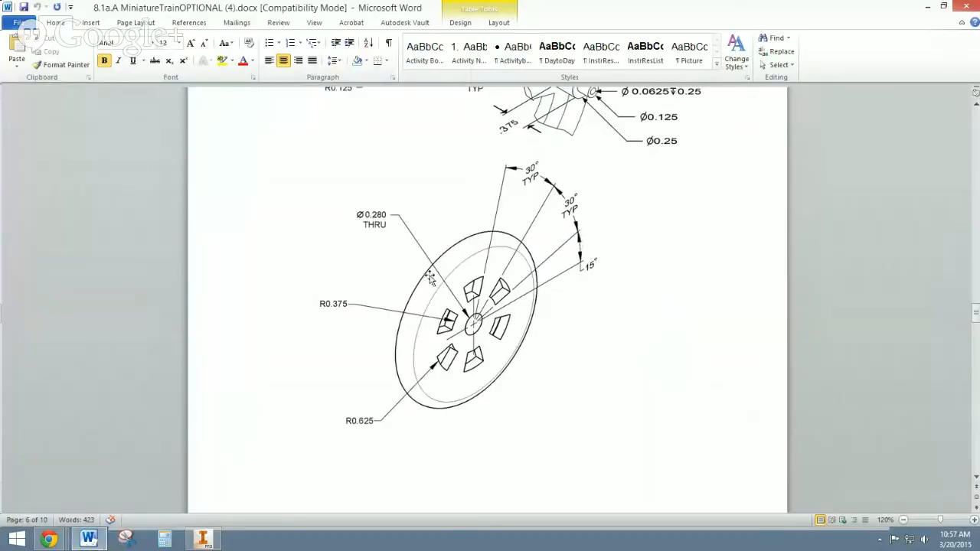
click(203, 539)
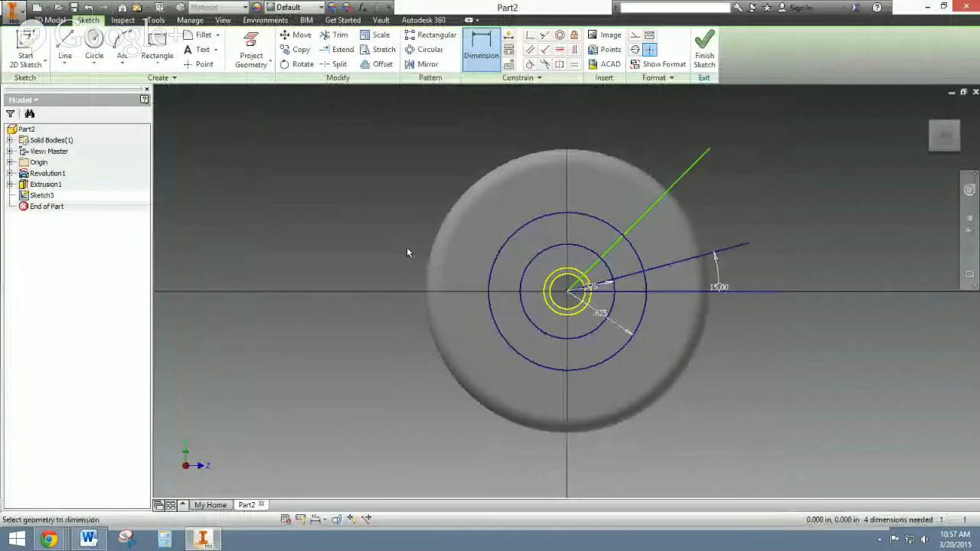
click(464, 44)
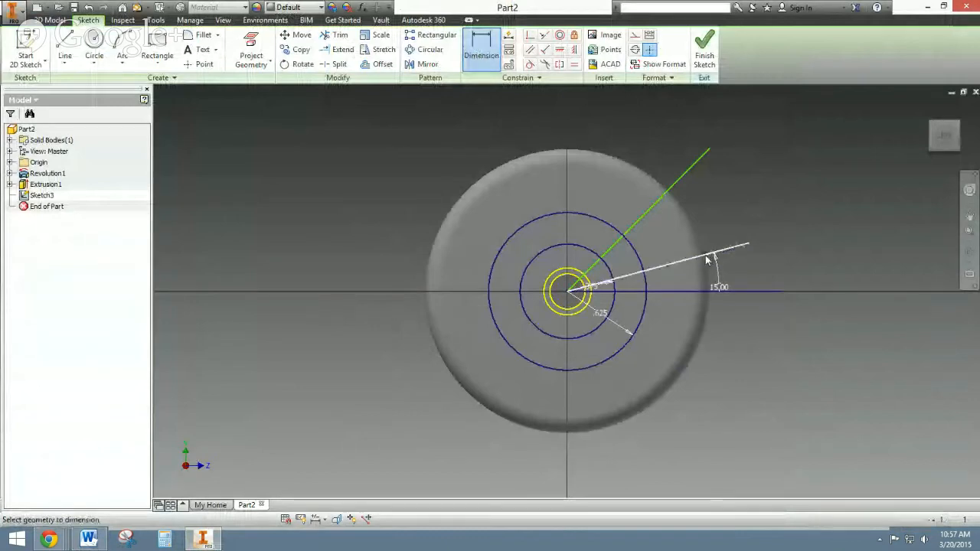
click(708, 261)
click(666, 191)
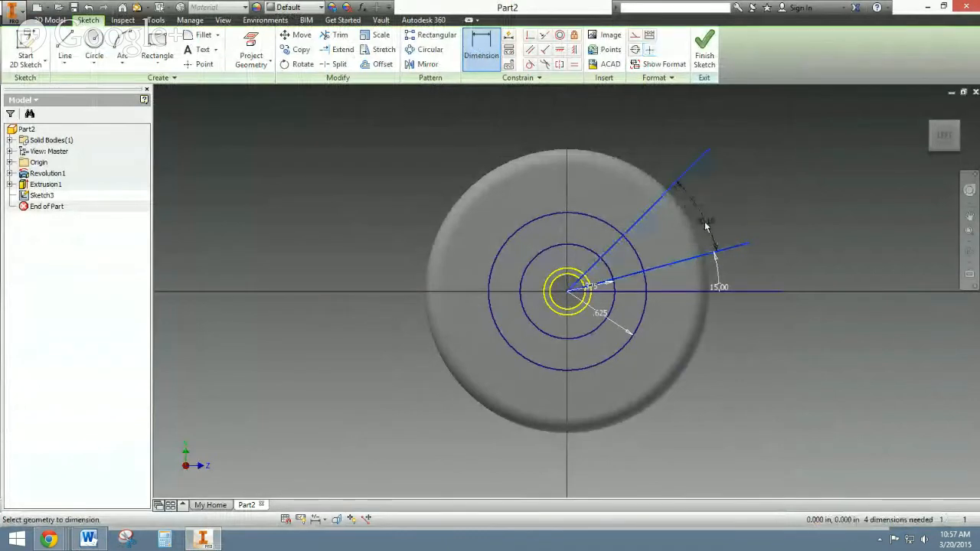
click(706, 225)
text(30)
key(Return)
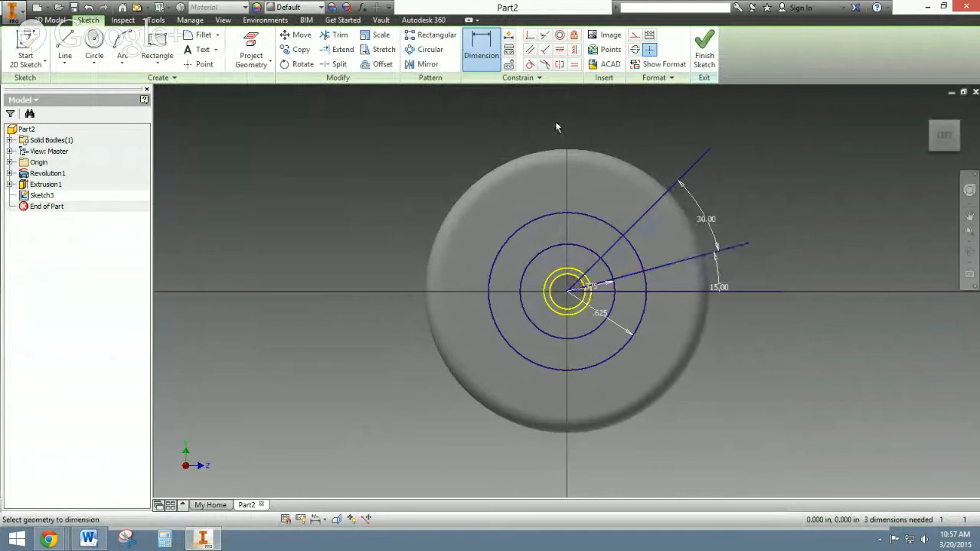
- Leave the dimension command and convert the horizontal reference line to construction geometry
right_click(762, 292)
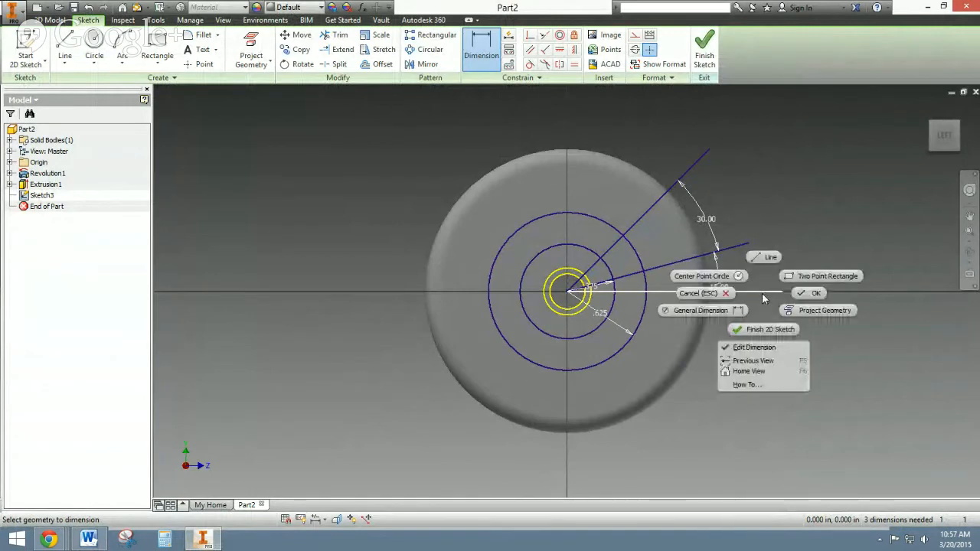
click(825, 227)
right_click(824, 225)
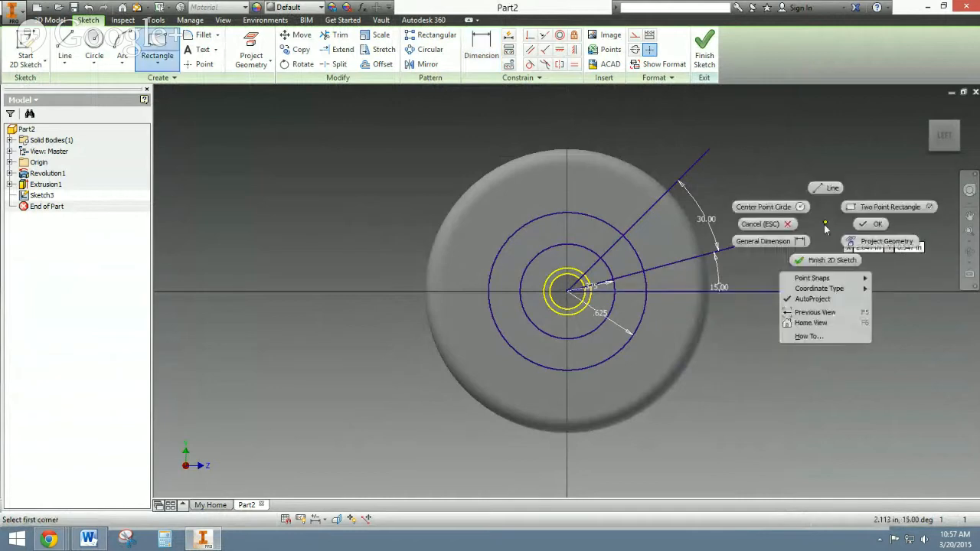
click(874, 224)
right_click(753, 291)
click(802, 293)
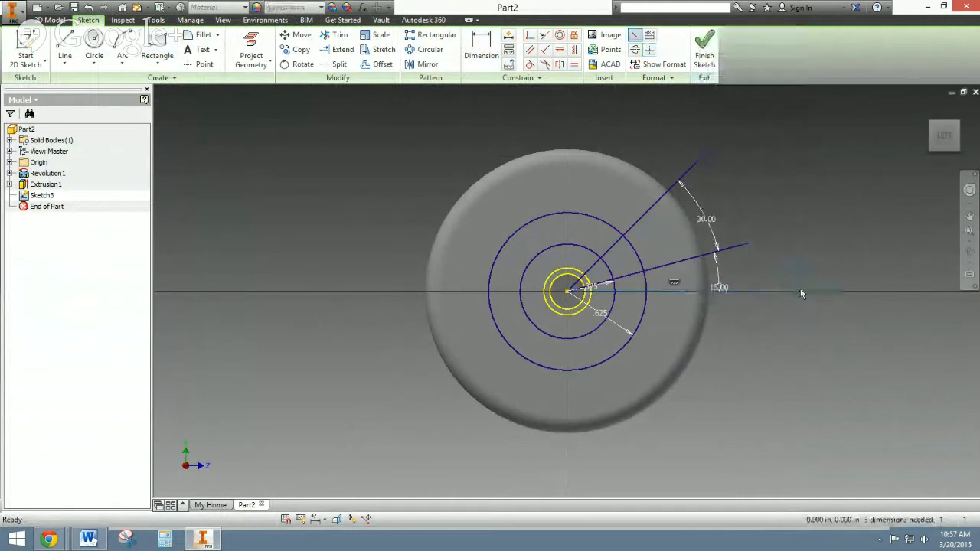
- Trim the two slanted lines so that only the segments between the window's inner and outer circles form the window sides
click(337, 35)
click(594, 282)
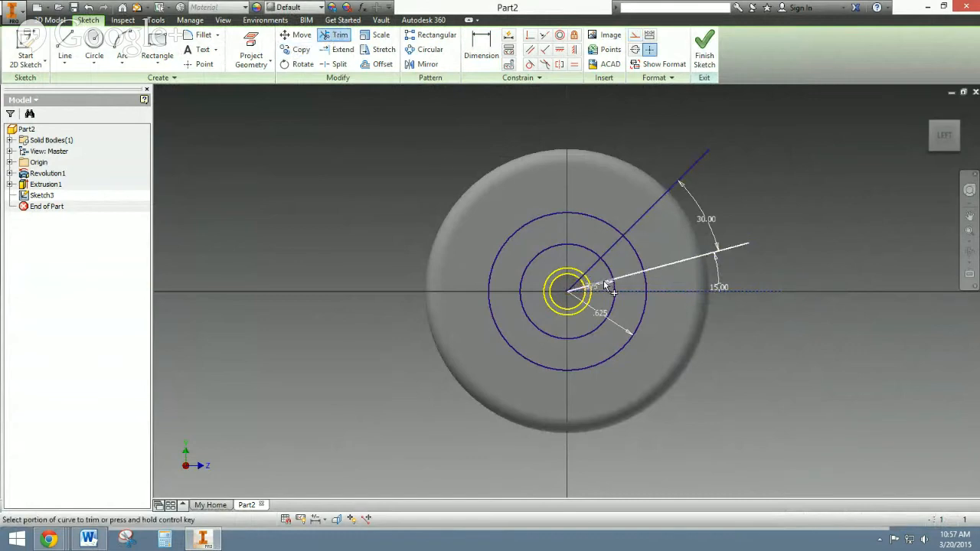
click(592, 270)
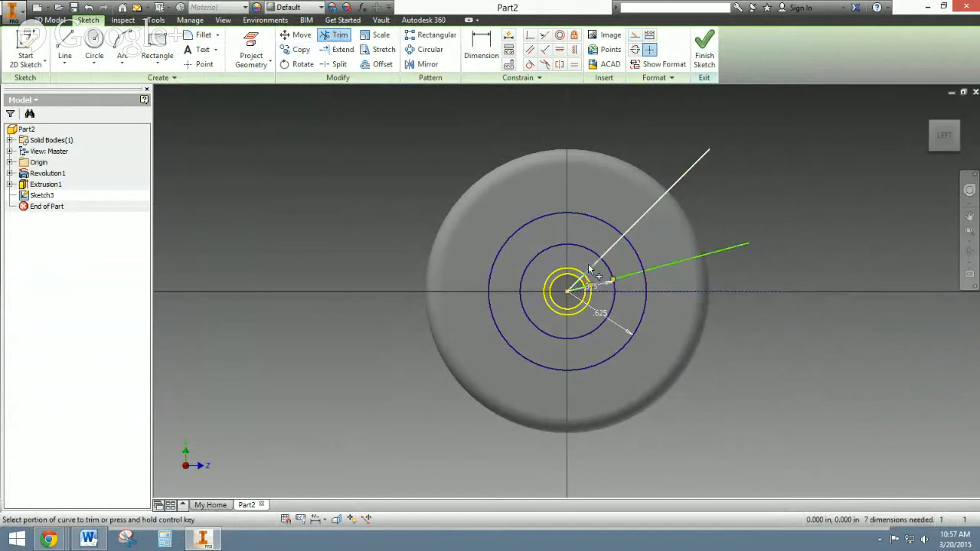
click(632, 230)
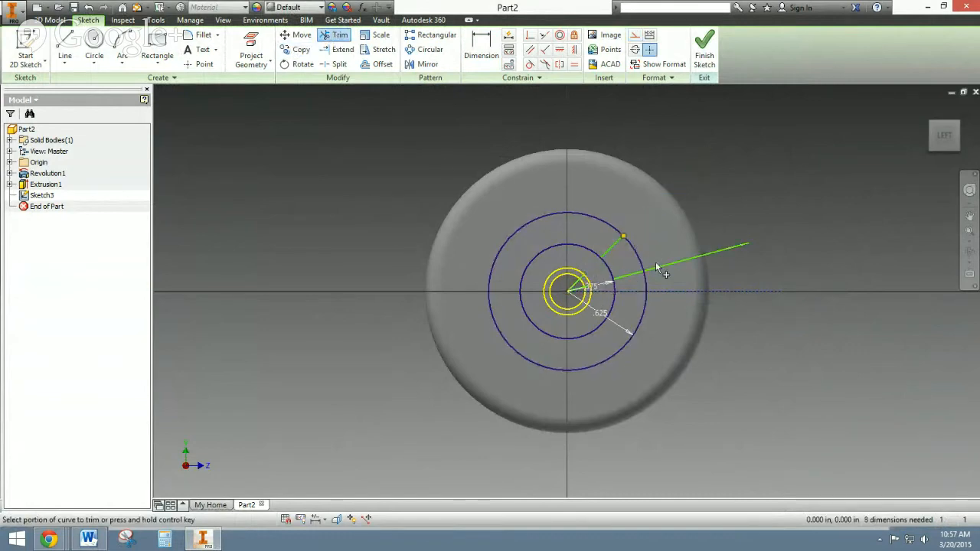
right_click(721, 211)
click(750, 215)
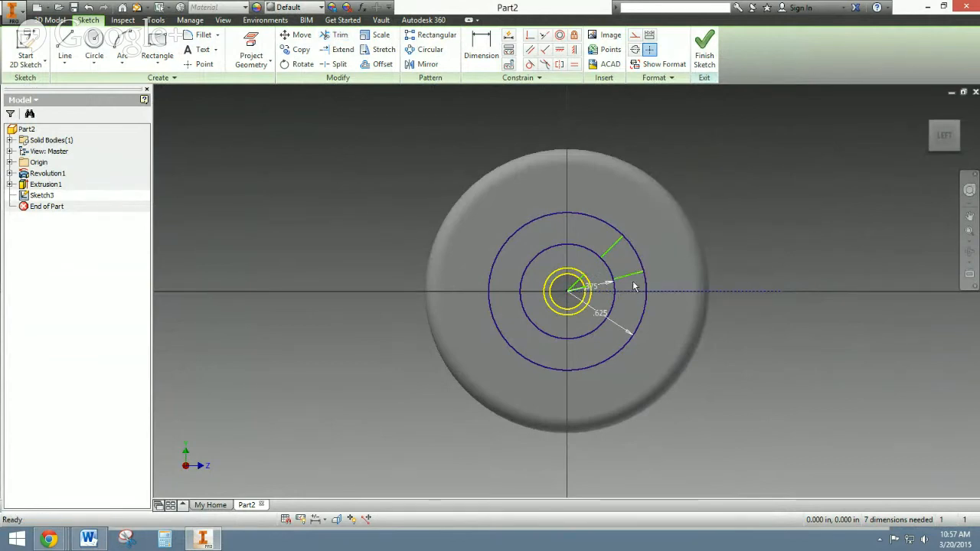
- Delete the two leftover slanted line segments near the wheel's centre
right_click(576, 286)
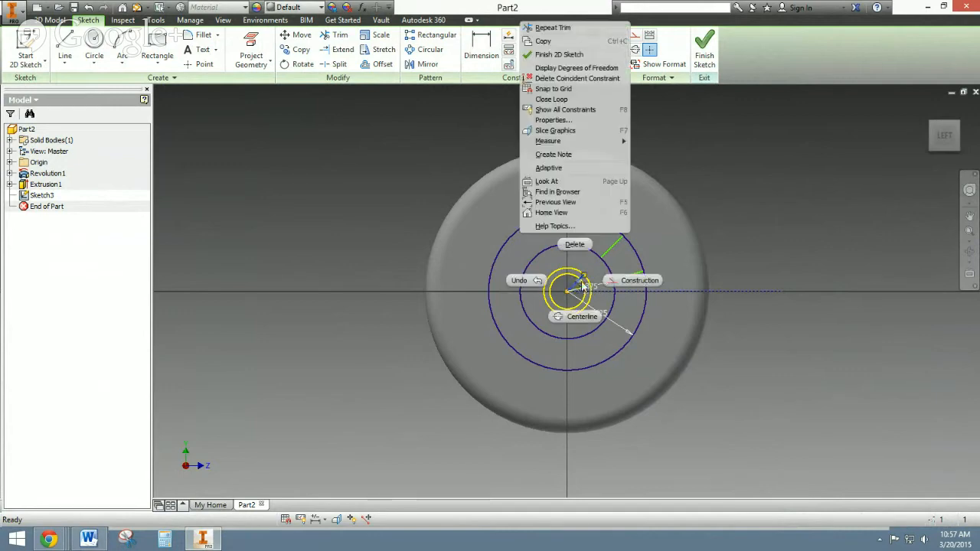
click(574, 242)
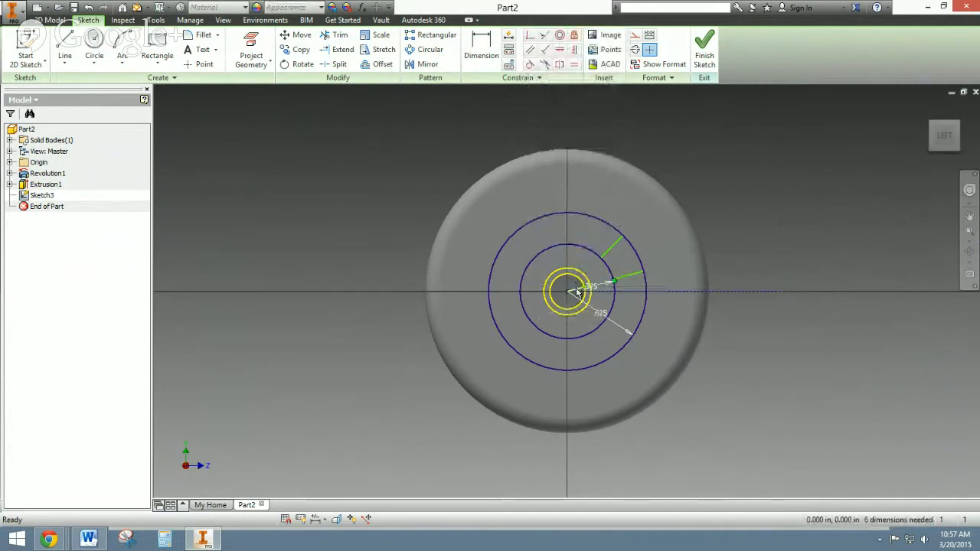
scroll(576, 291, up, 6)
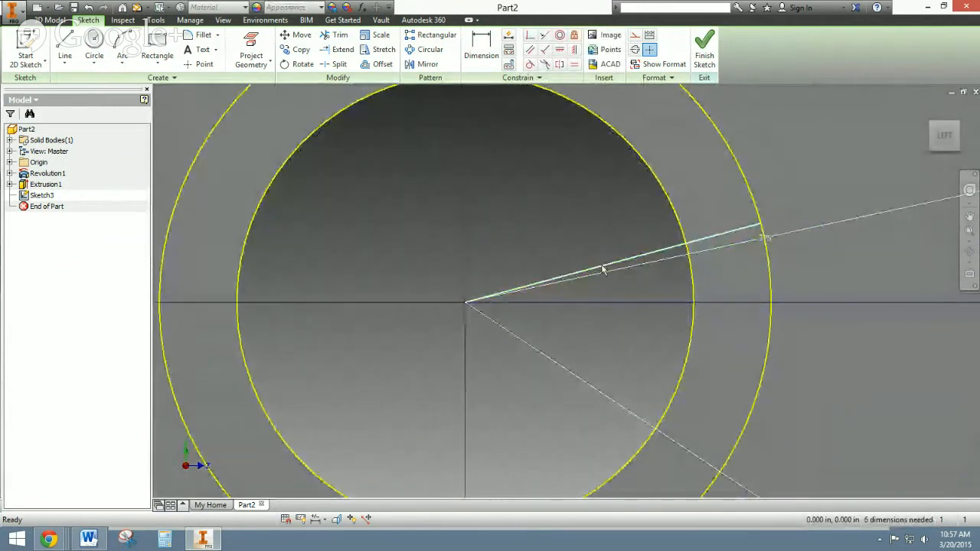
right_click(605, 268)
click(602, 229)
scroll(602, 236, down, 6)
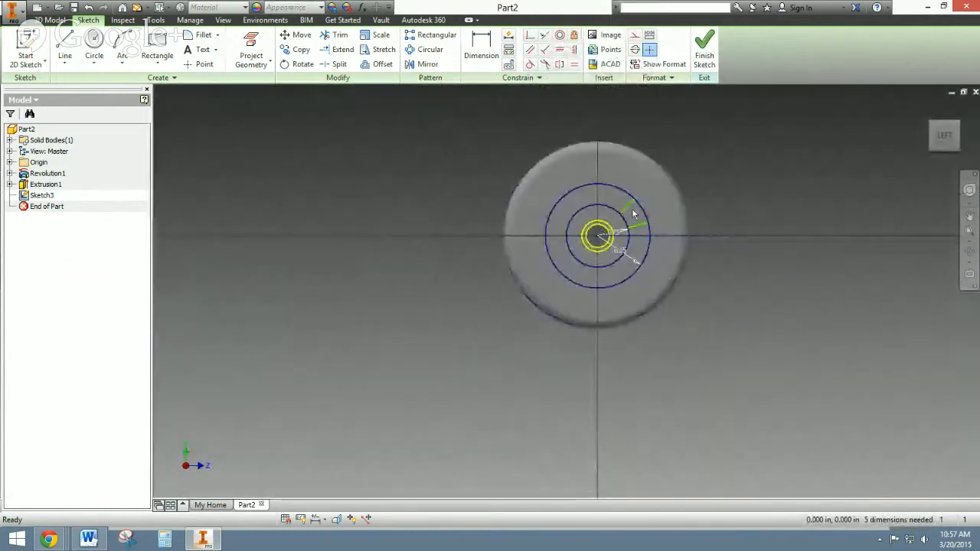
- Trim both circles to the arcs between the slanted lines, leaving a closed window outline, and end the Trim command
click(325, 37)
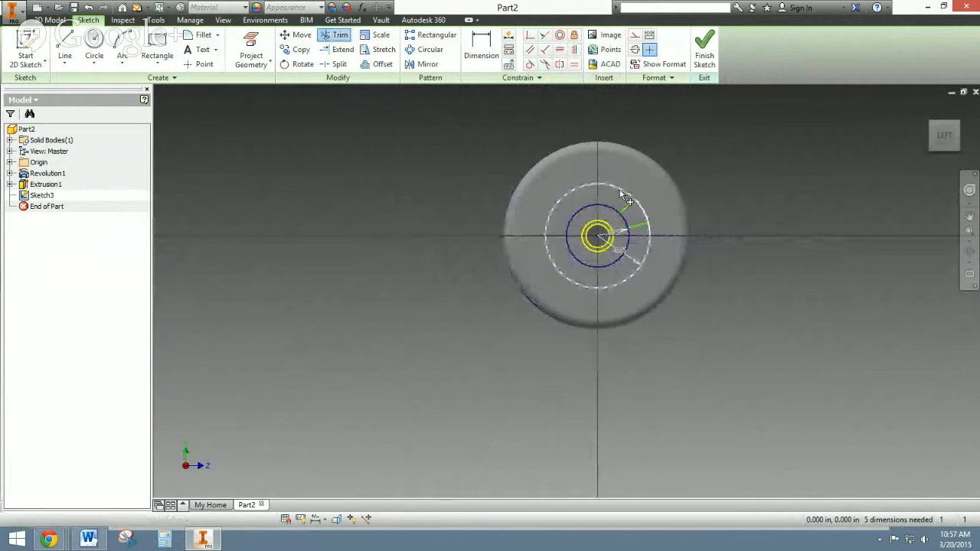
click(621, 191)
click(609, 208)
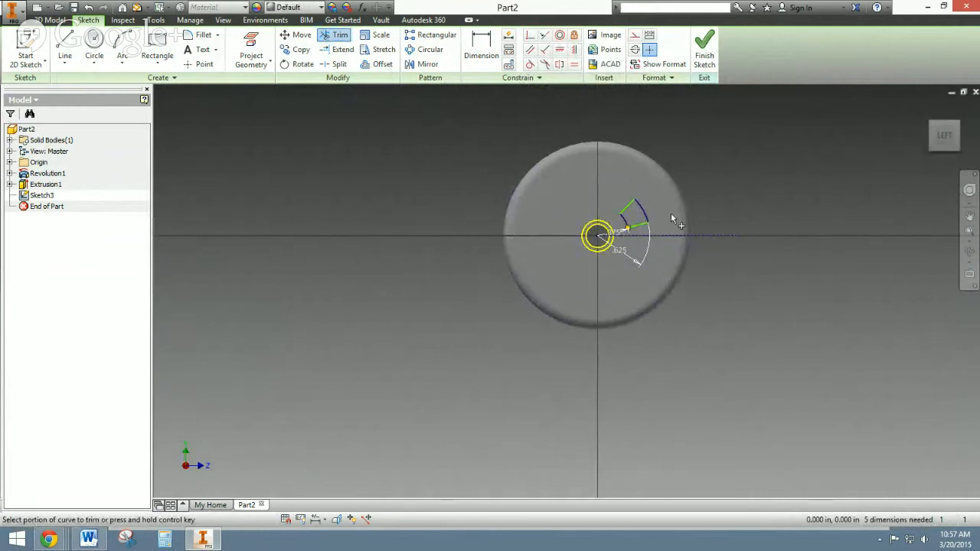
right_click(701, 168)
click(748, 168)
- Finish the sketch and cut-extrude the window profile through the wheel with the extents set to All
scroll(662, 208, down, 5)
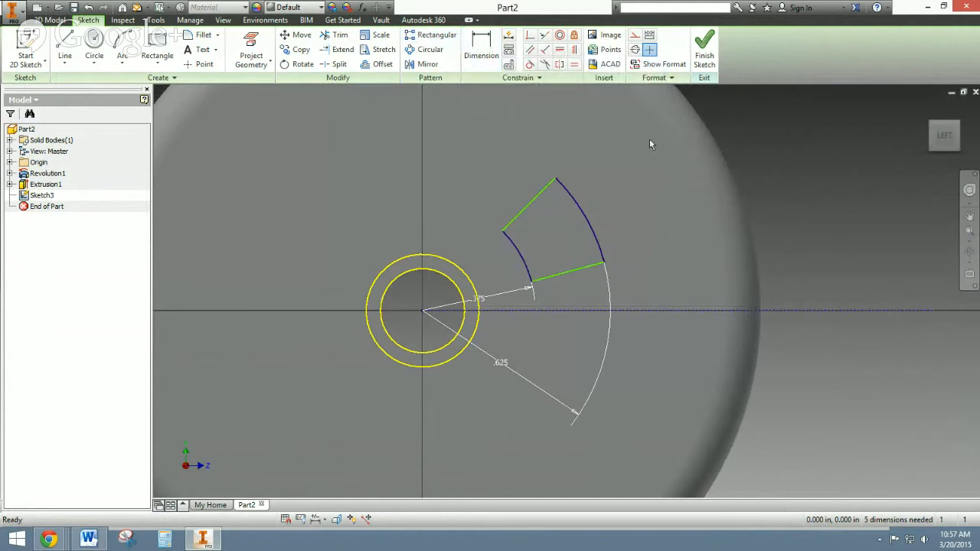
click(705, 47)
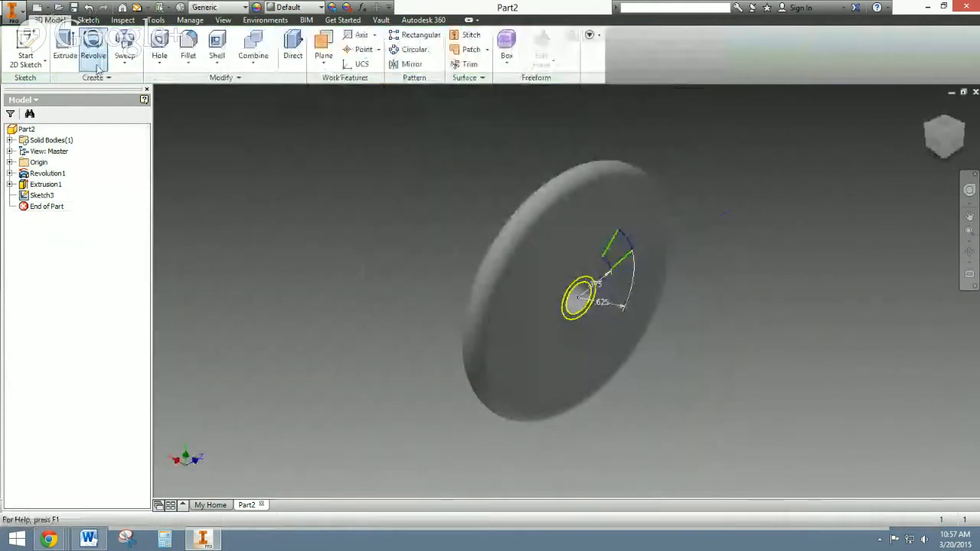
click(65, 46)
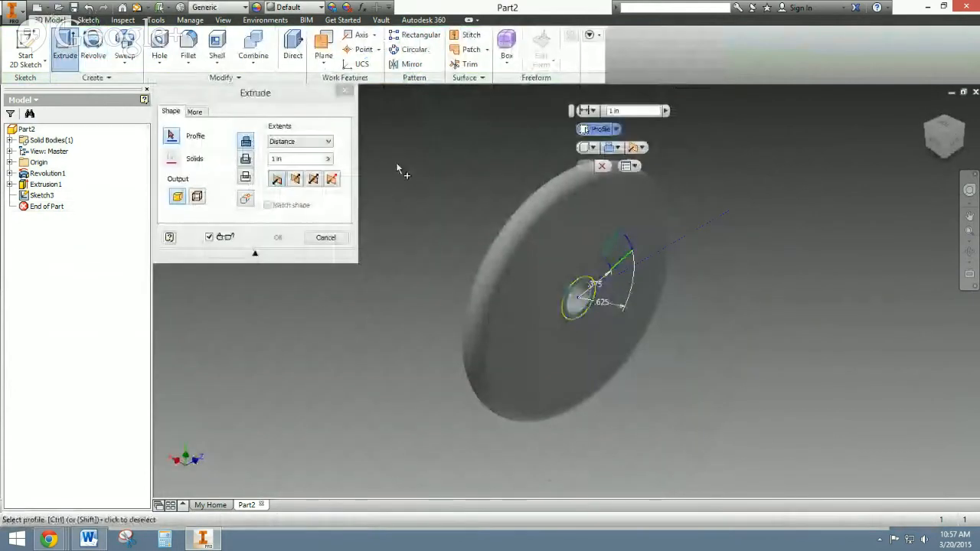
click(622, 256)
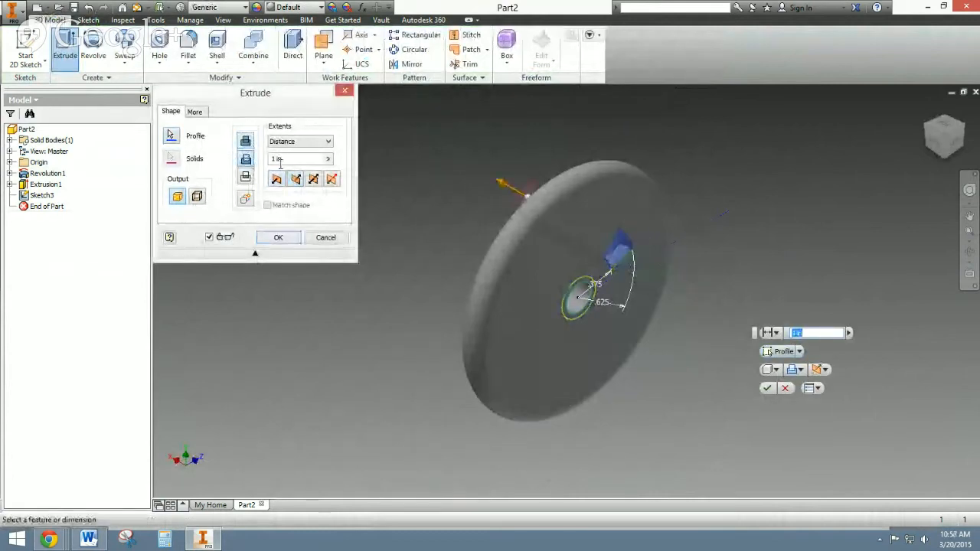
click(329, 140)
click(314, 184)
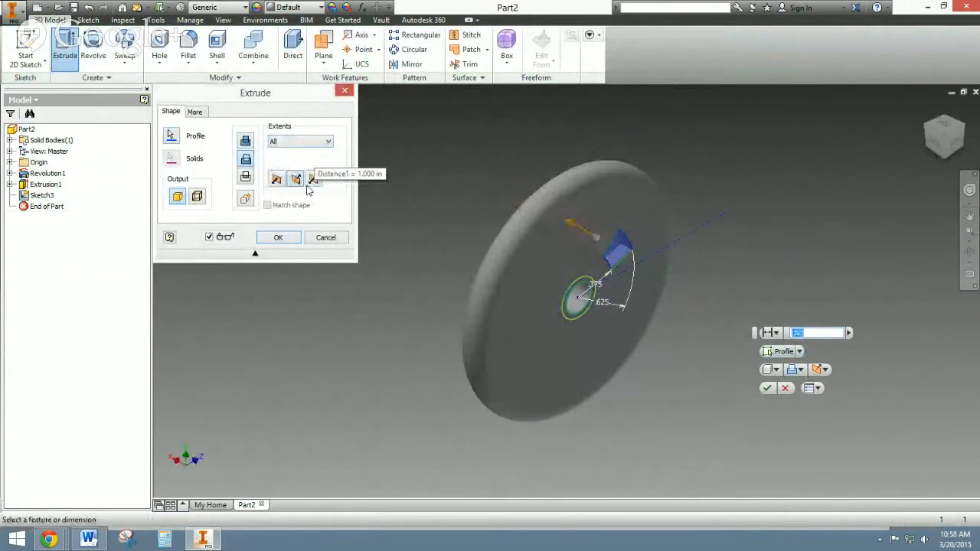
click(278, 237)
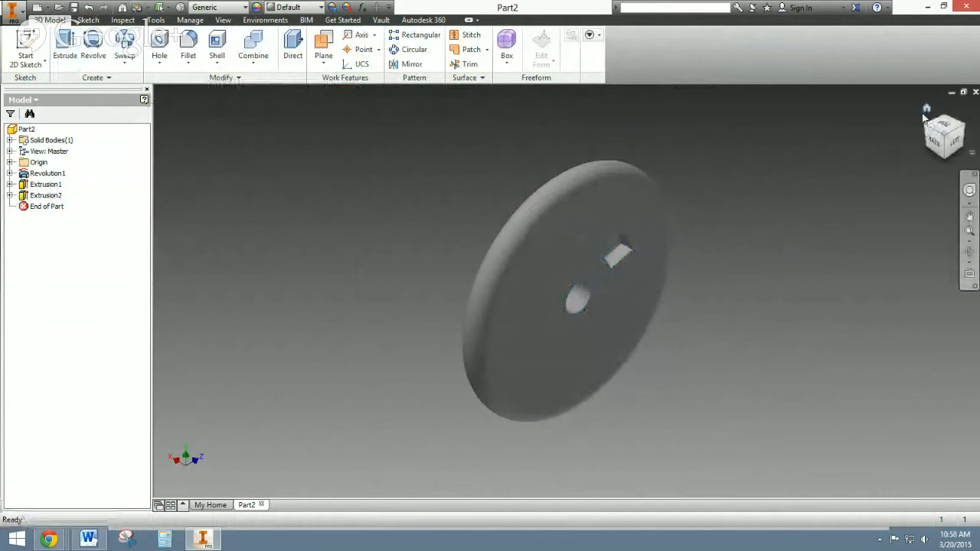
- Pattern the window cutout circularly around the centre hole's axis with 6 occurrences over 360°, checking the count against the Word drawing
click(927, 109)
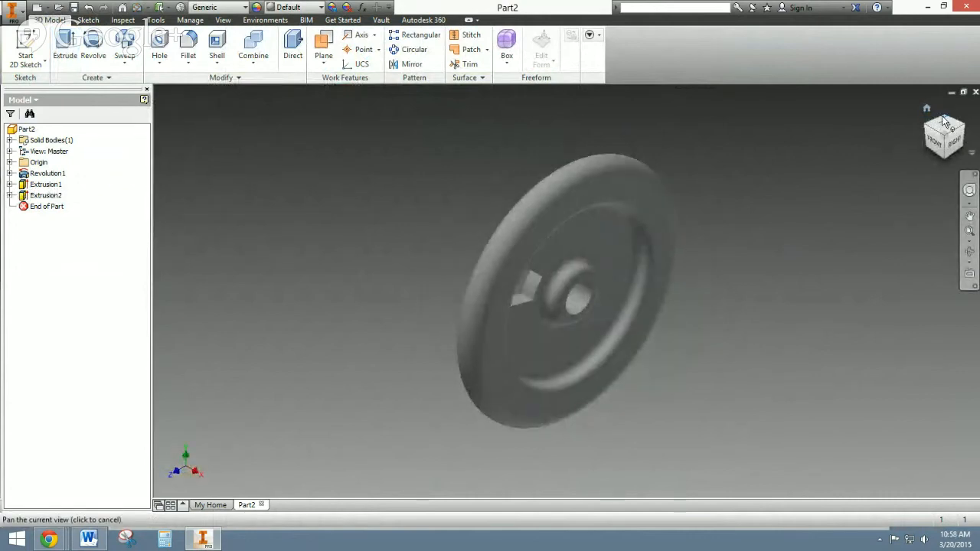
click(946, 122)
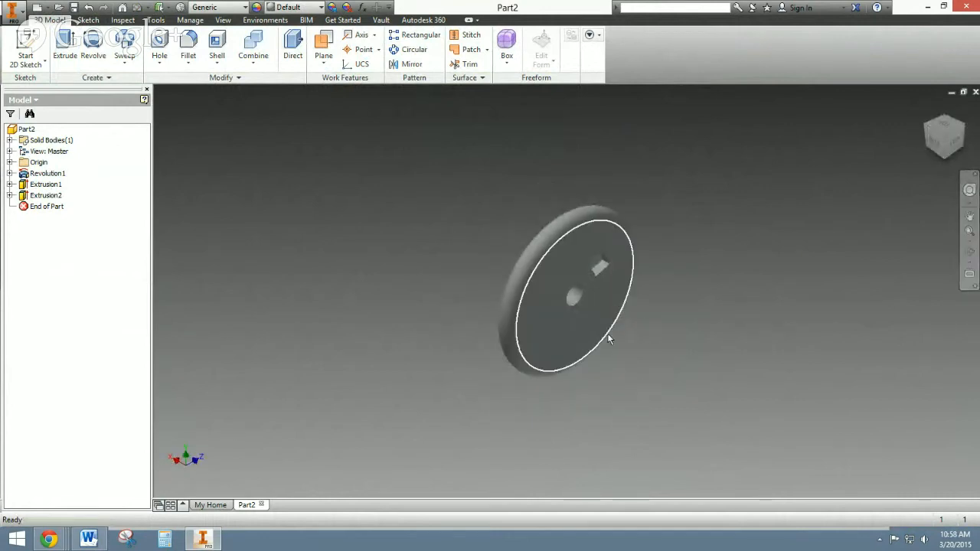
scroll(594, 324, down, 3)
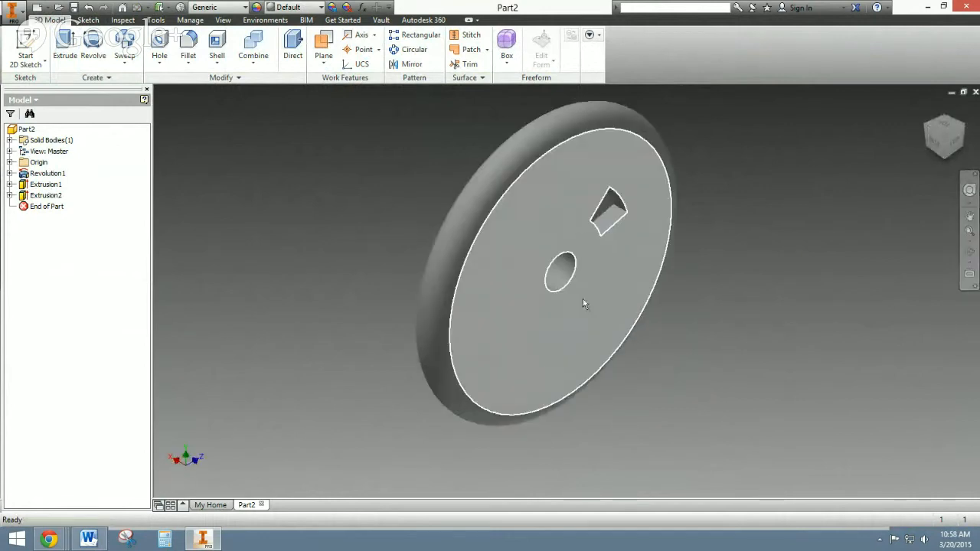
click(407, 51)
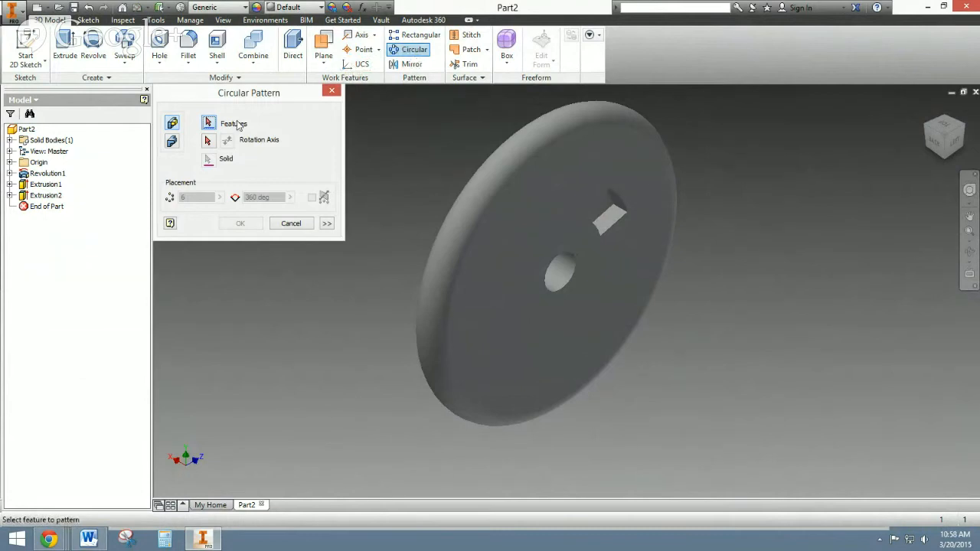
click(610, 219)
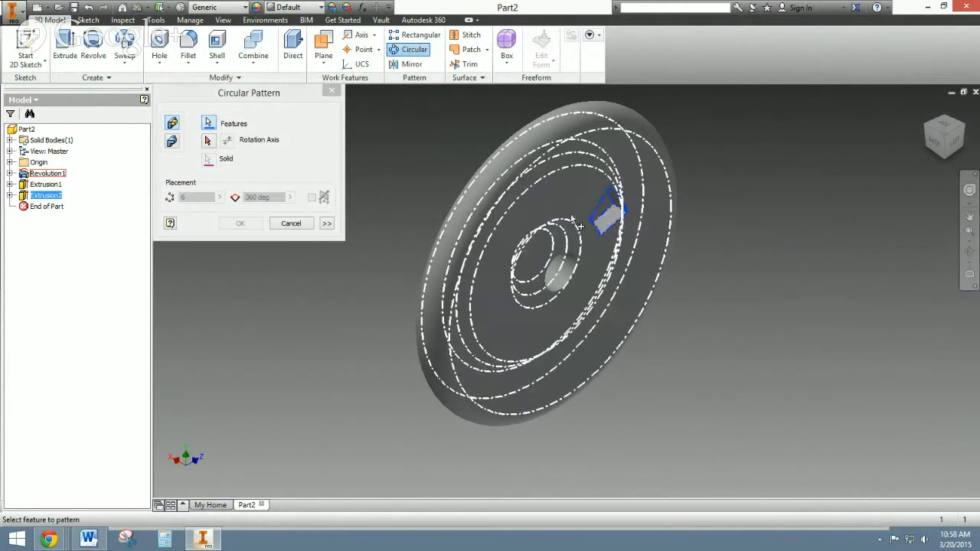
click(206, 142)
click(558, 280)
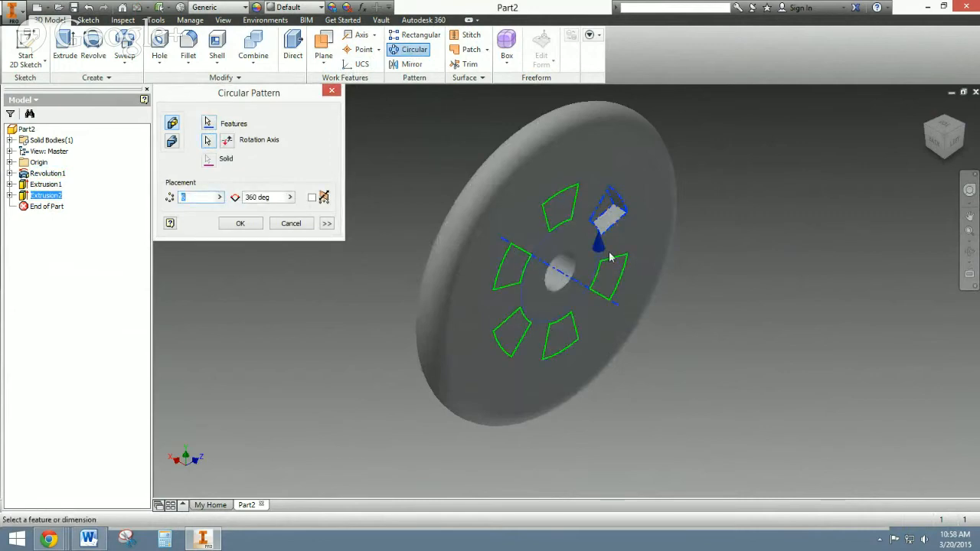
click(193, 542)
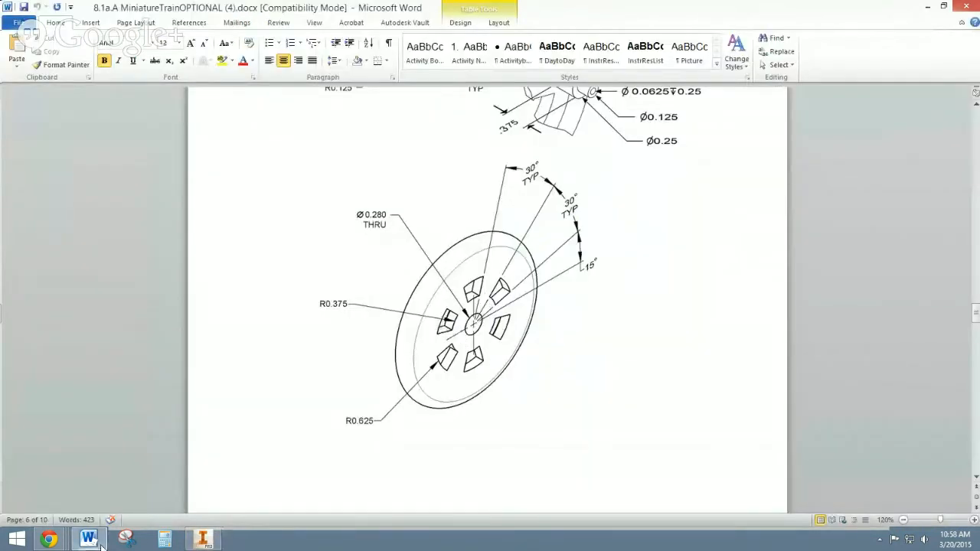
click(203, 540)
click(242, 222)
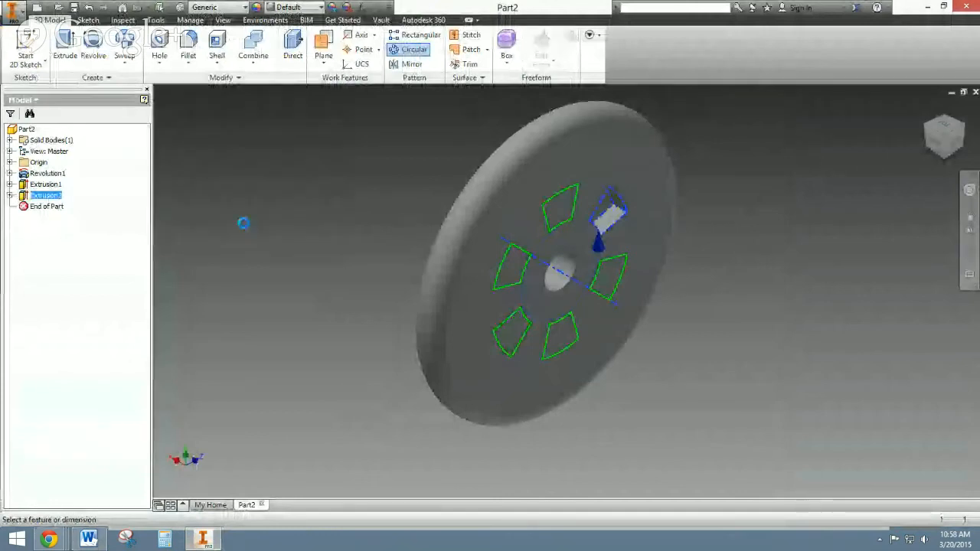
- Show the wheel's recessed side, check the peg's position and dimensions in the Word drawing, and return to Inventor
click(928, 111)
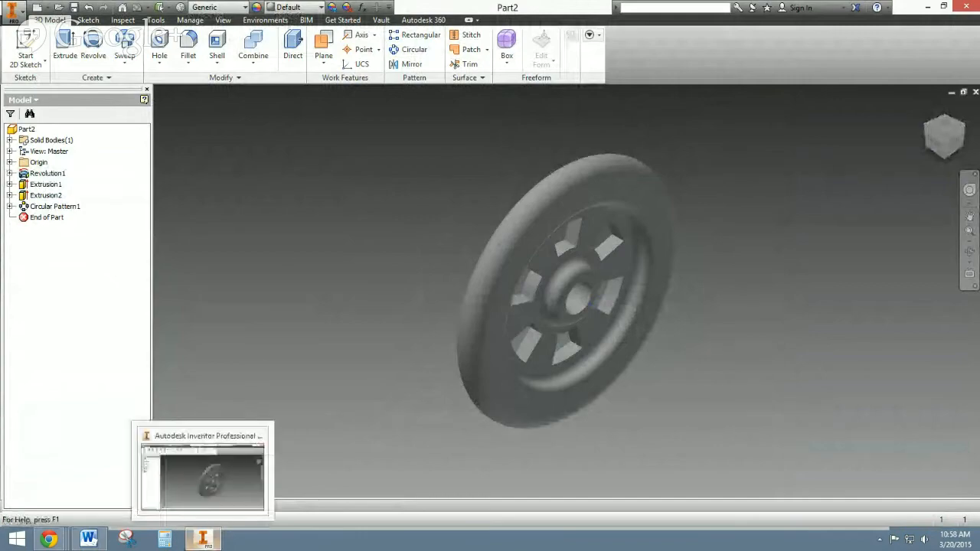
click(98, 543)
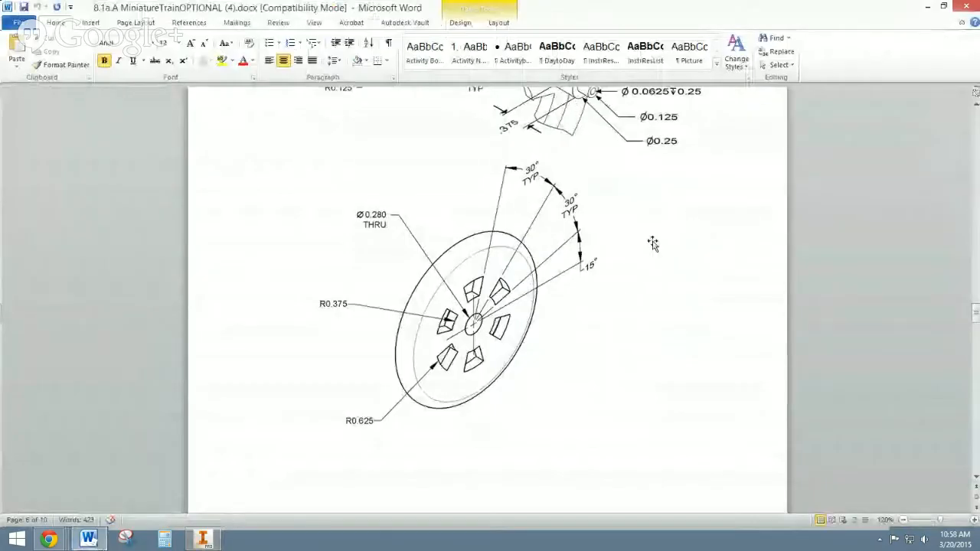
scroll(652, 245, up, 4)
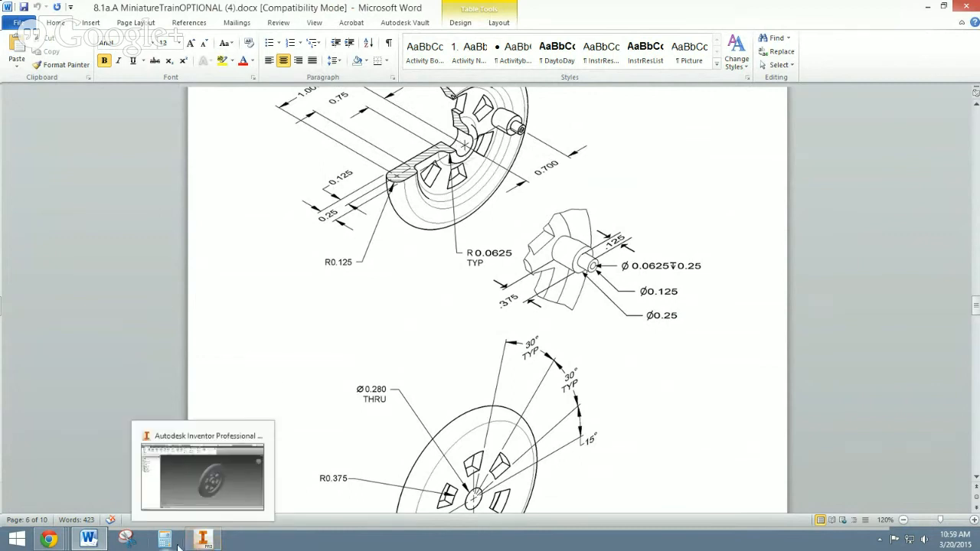
mouse_move(105, 543)
click(203, 540)
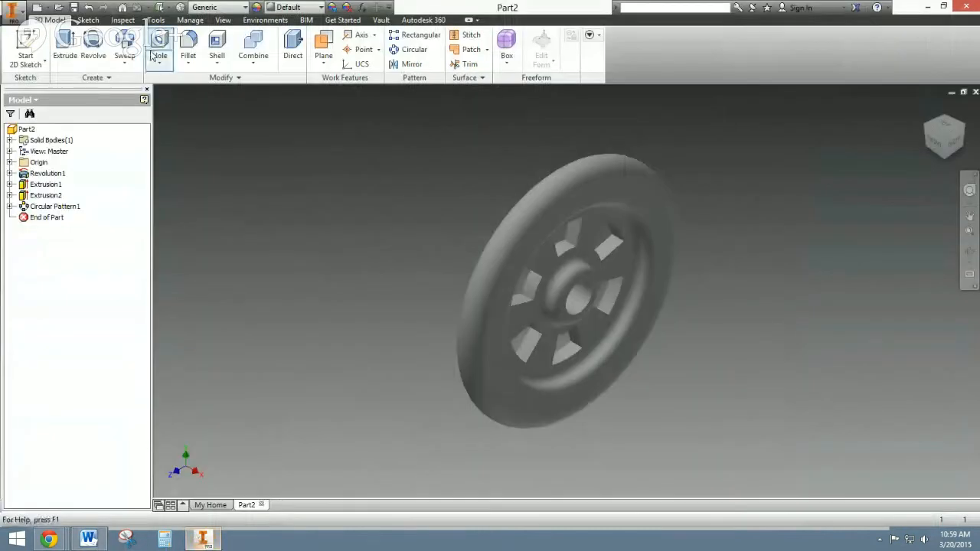
- Start a sketch on the wheel's recessed inner face and draw a horizontal line 0.7 in long outward from the centre
click(25, 48)
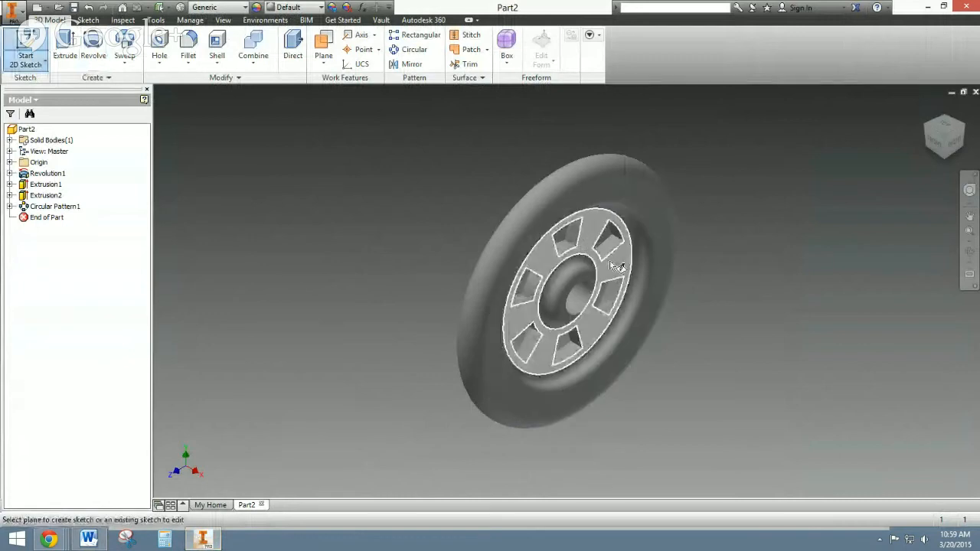
click(622, 274)
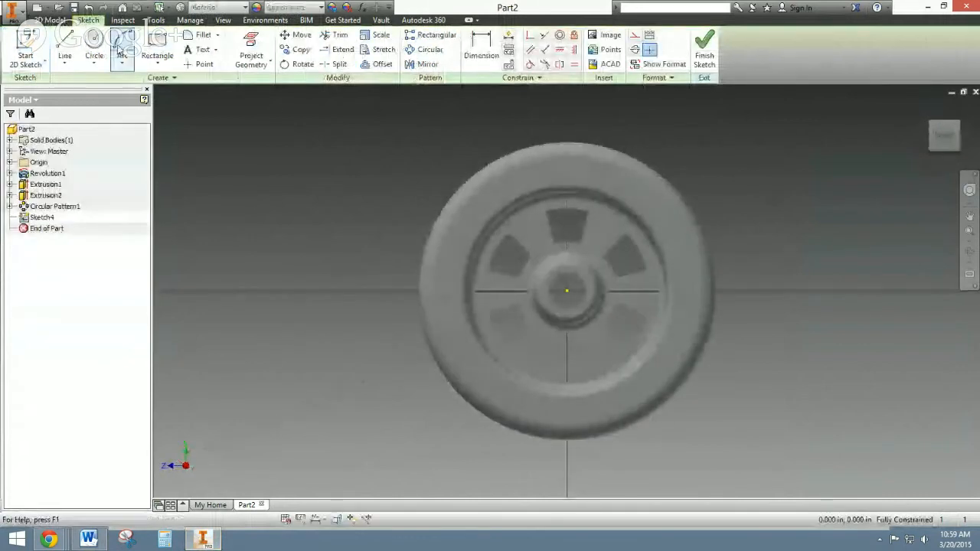
click(65, 46)
click(567, 291)
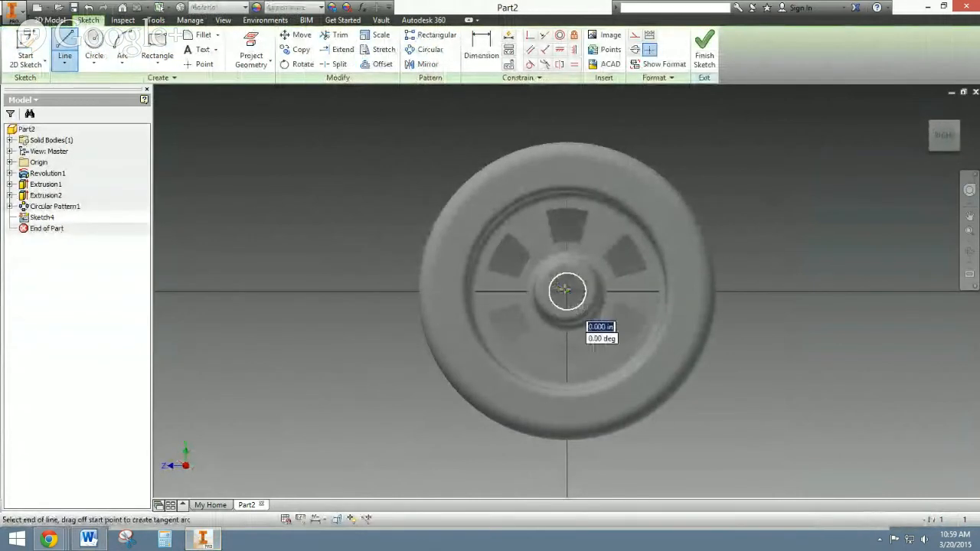
click(659, 291)
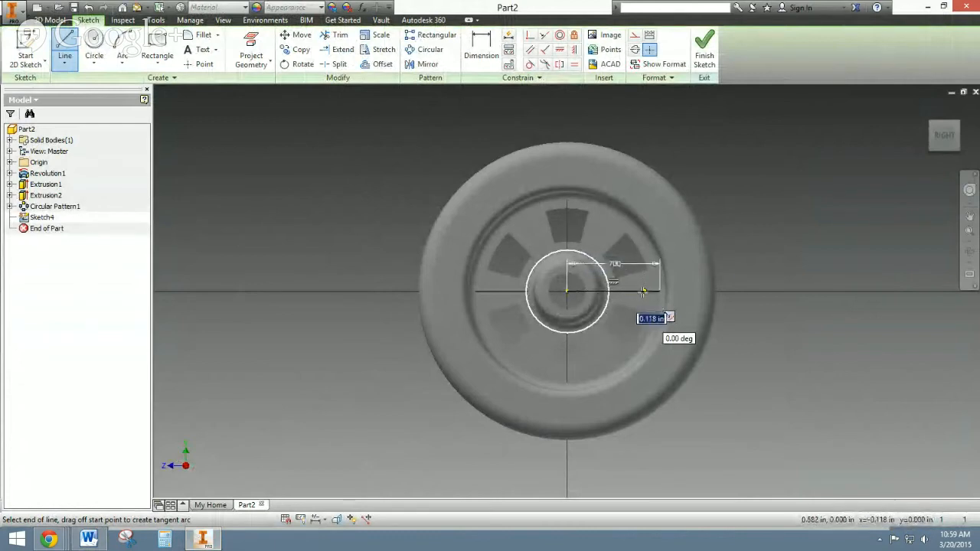
right_click(804, 183)
click(850, 180)
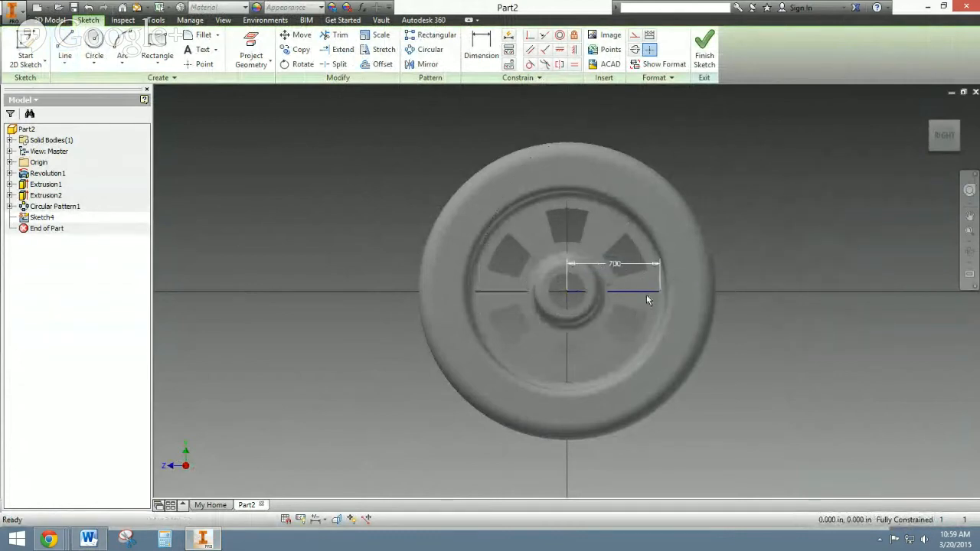
- Convert the 0.7 in line to construction geometry and start a circle centred on its outer end
right_click(645, 293)
click(708, 291)
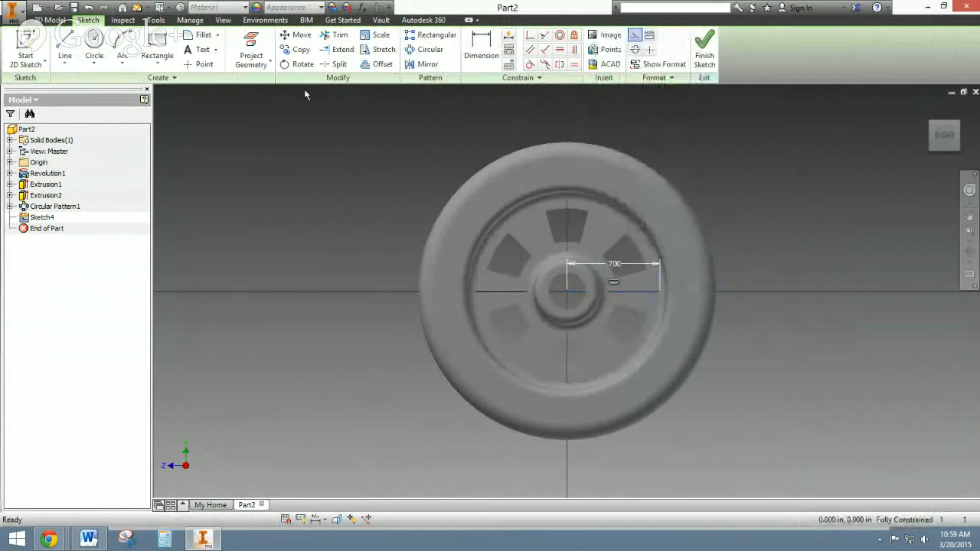
click(94, 46)
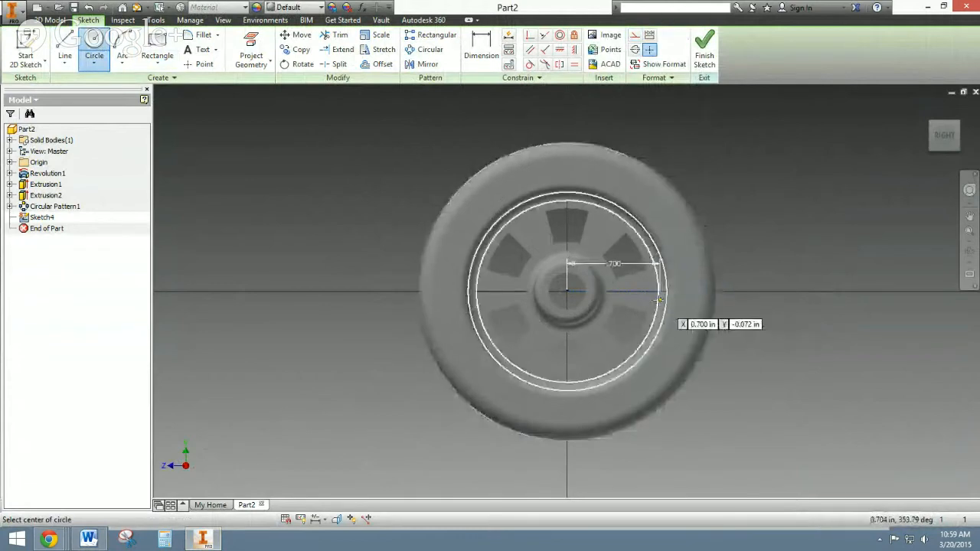
scroll(660, 291, down, 1)
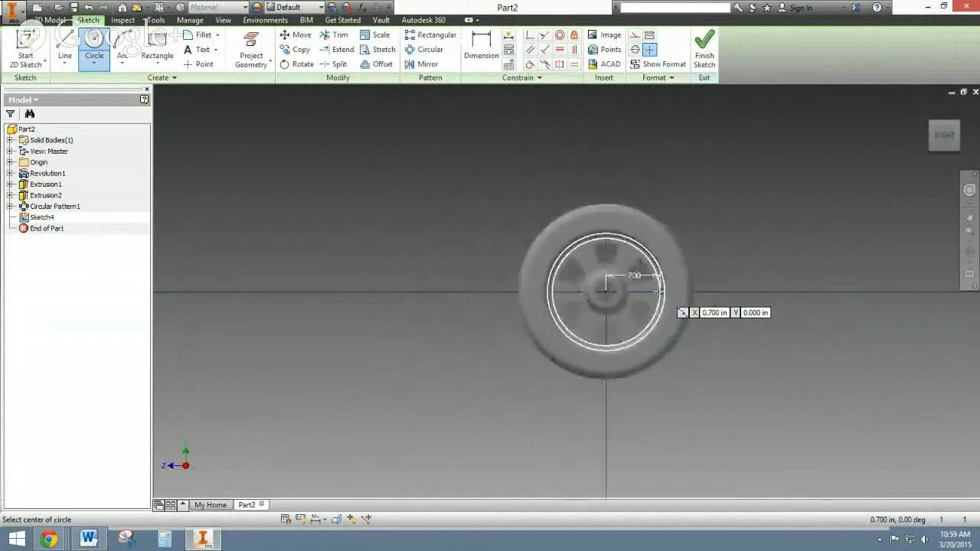
scroll(660, 291, up, 4)
click(659, 290)
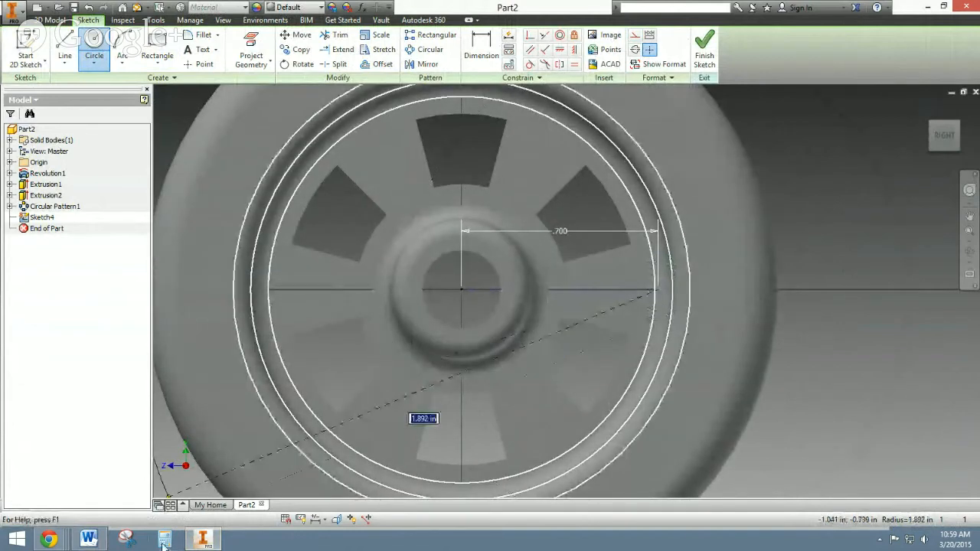
- Check the peg's diameter in the Word drawing and draw a 0.25 in diameter circle centred on the construction line's outer end
click(90, 540)
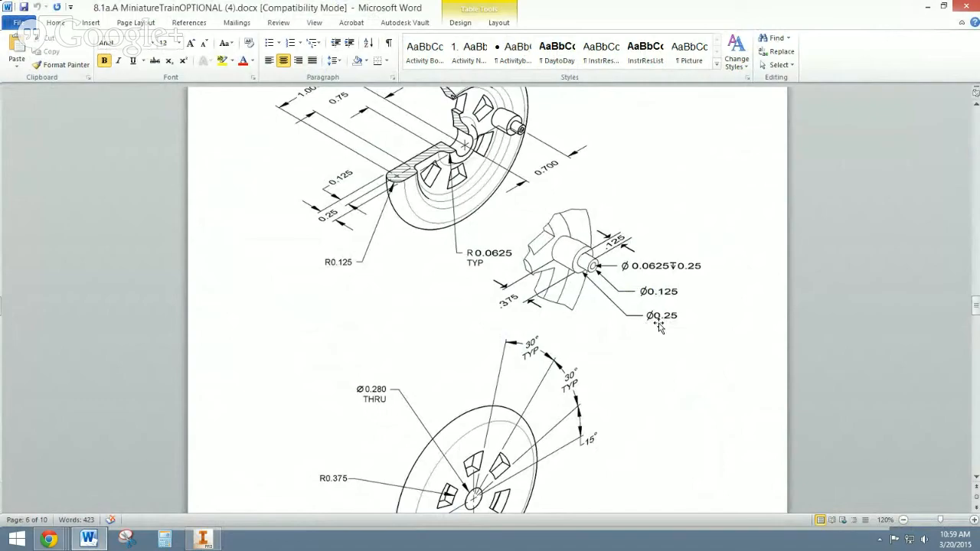
click(203, 540)
click(659, 289)
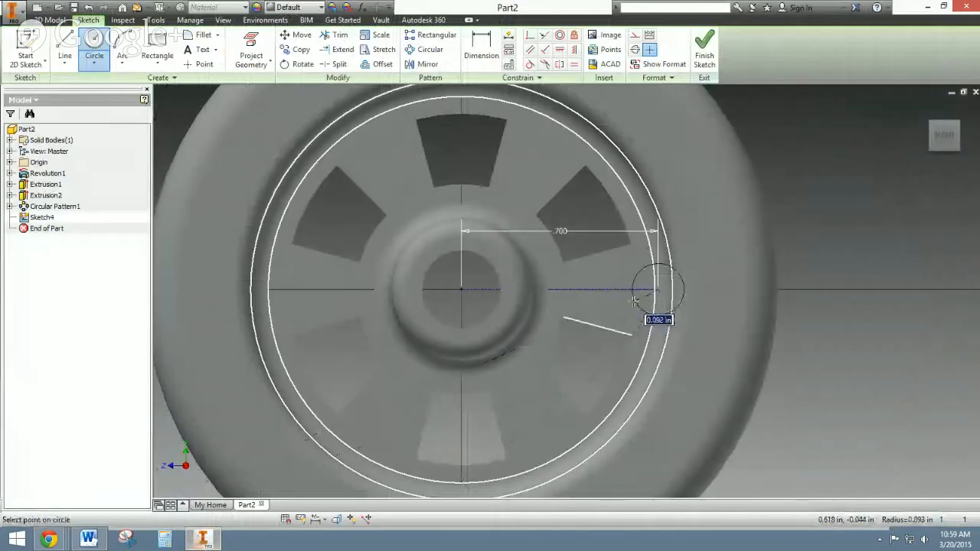
right_click(635, 313)
click(649, 417)
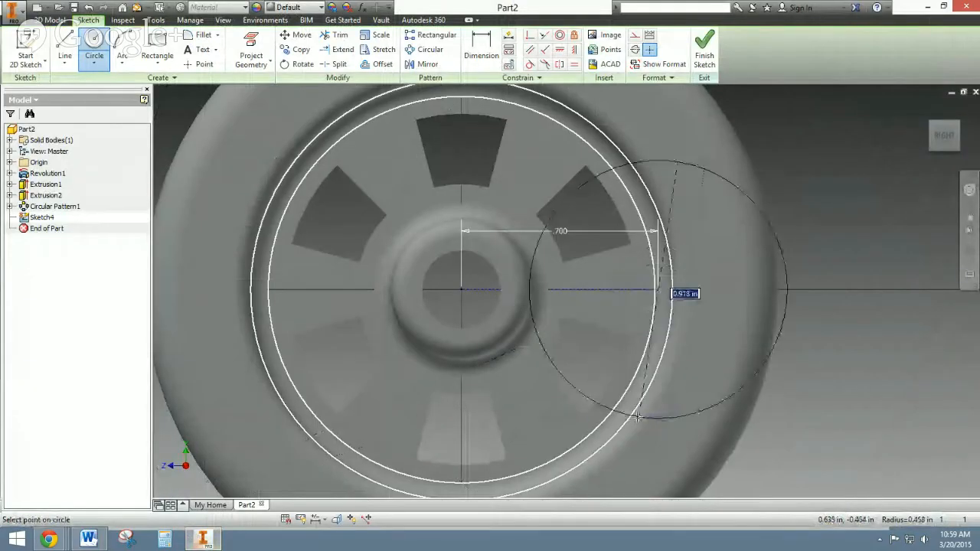
text(.)
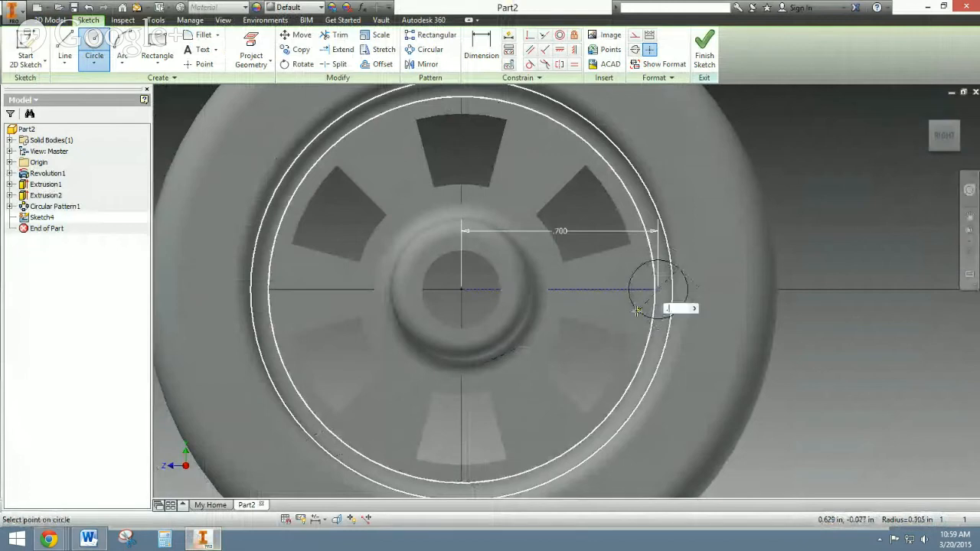
text(25)
key(Return)
right_click(759, 157)
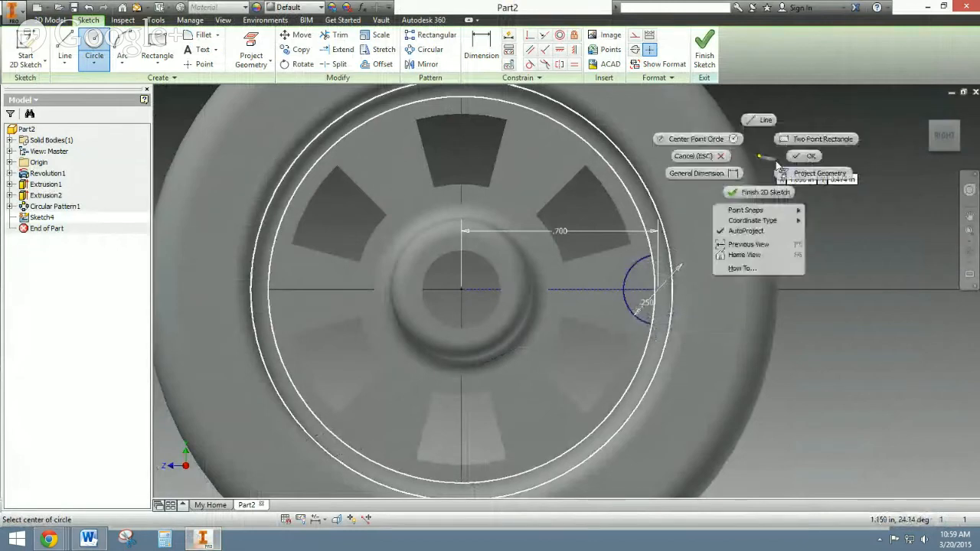
click(805, 157)
- Finish the sketch and extrude the peg circle 0.375 in outward from the wheel, checking the length in the Word drawing
click(705, 50)
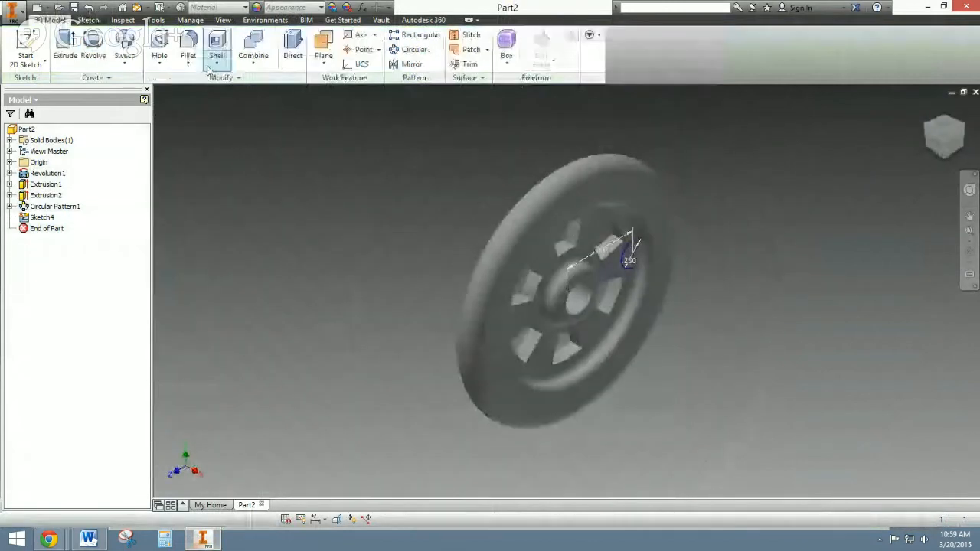
click(66, 46)
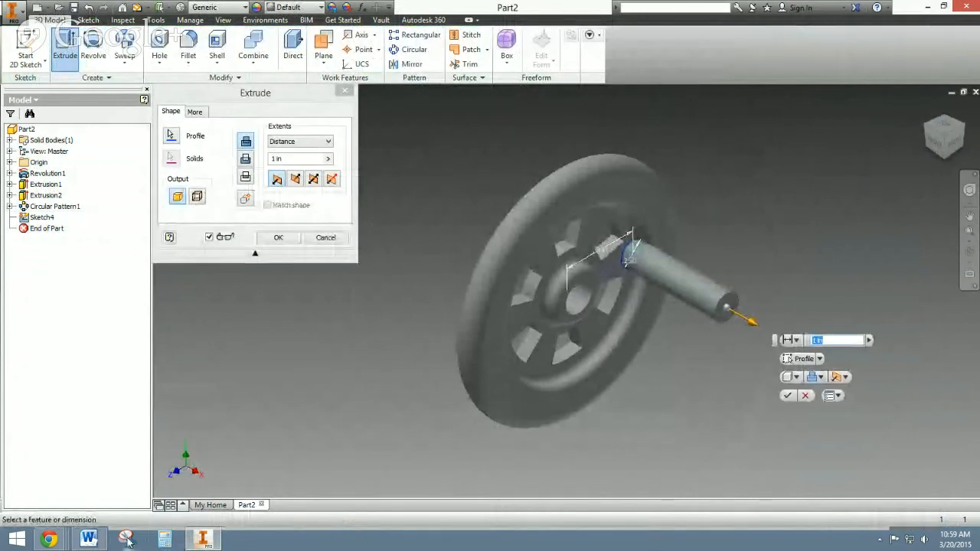
click(90, 540)
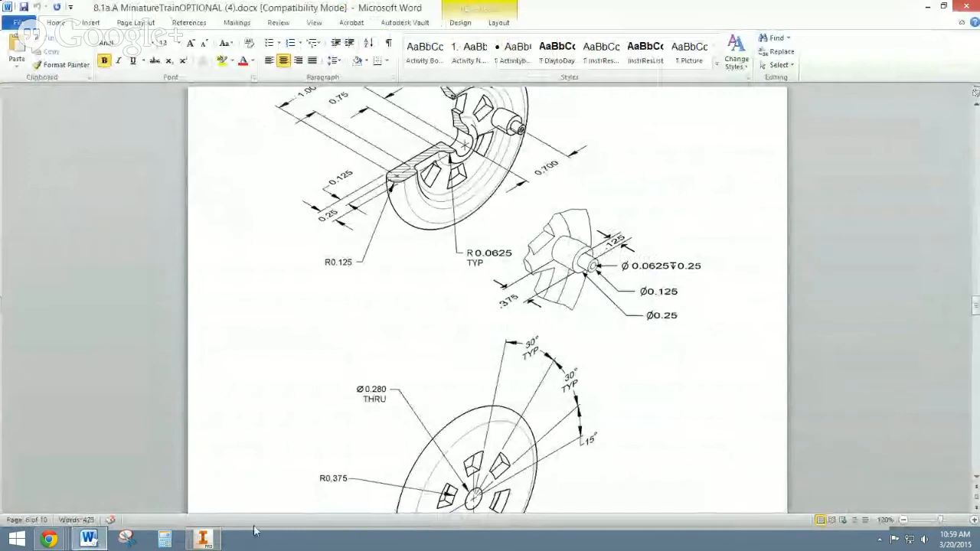
click(204, 541)
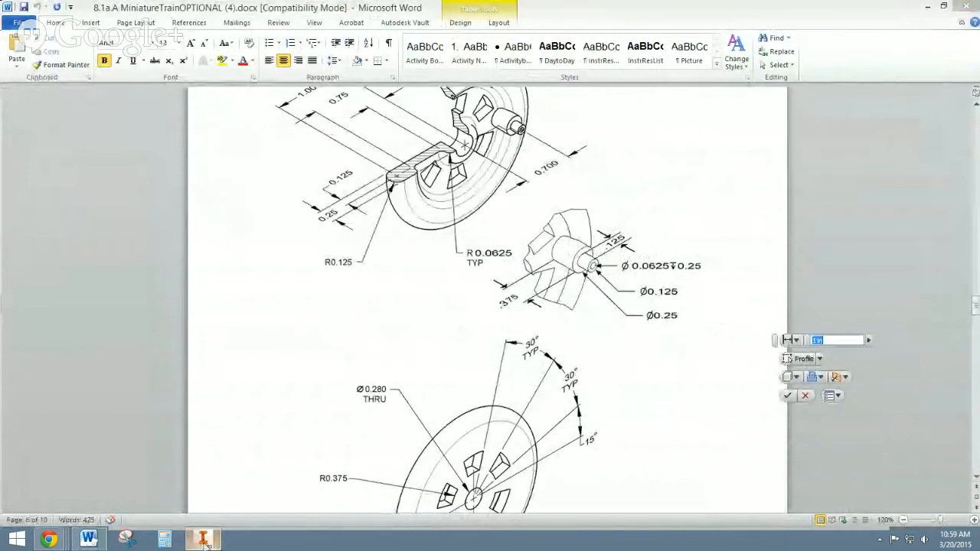
text(.375)
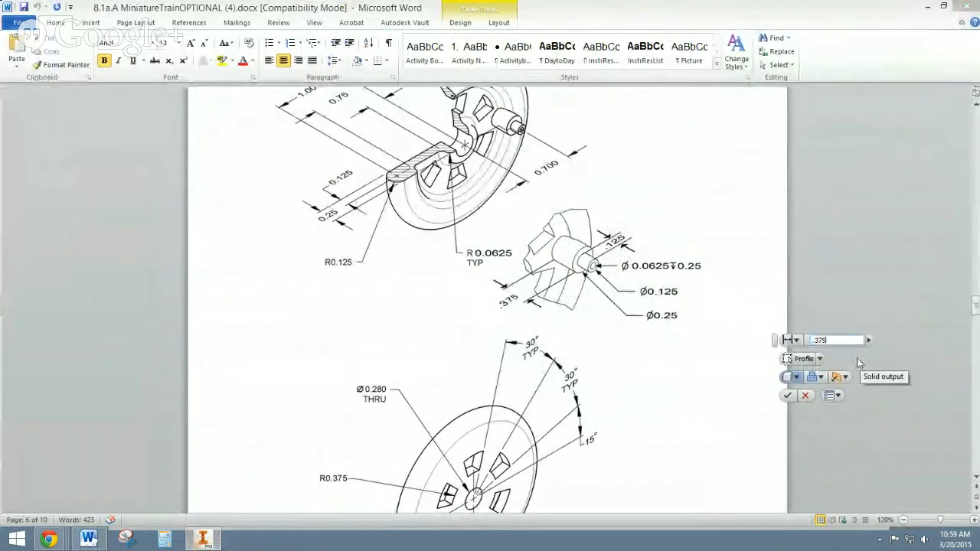
key(Return)
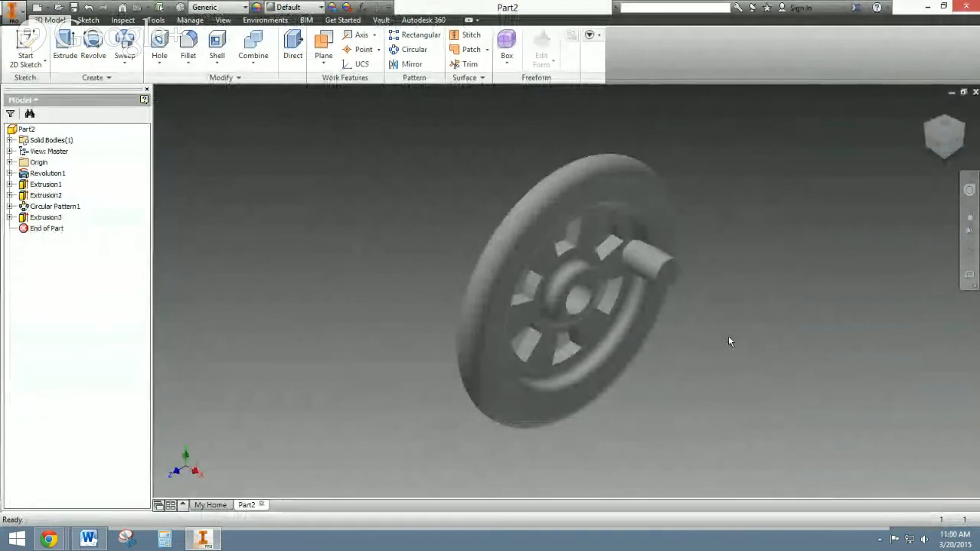
- Review the peg extrusion's settings and source sketch against the peg dimensions in the Word drawing, and return to Inventor
click(88, 539)
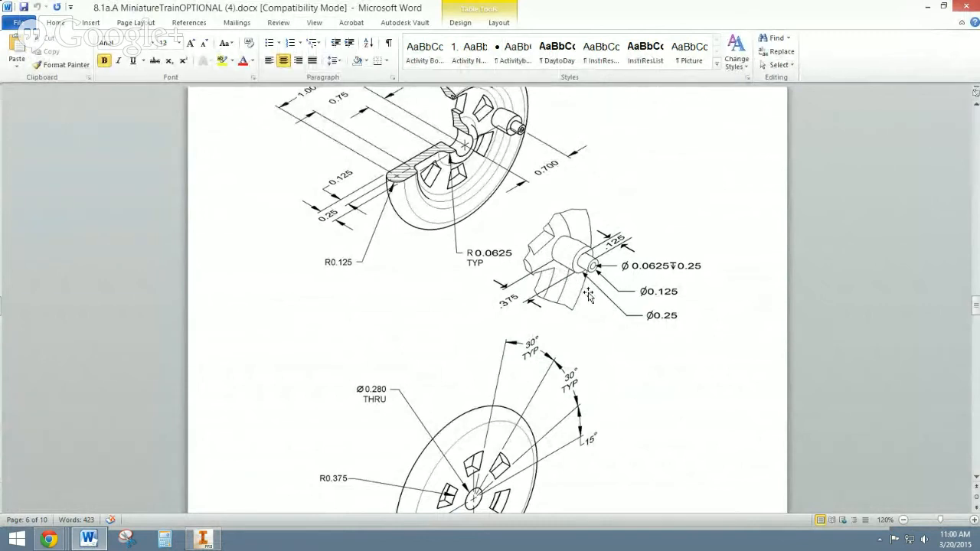
scroll(551, 193, up, 1)
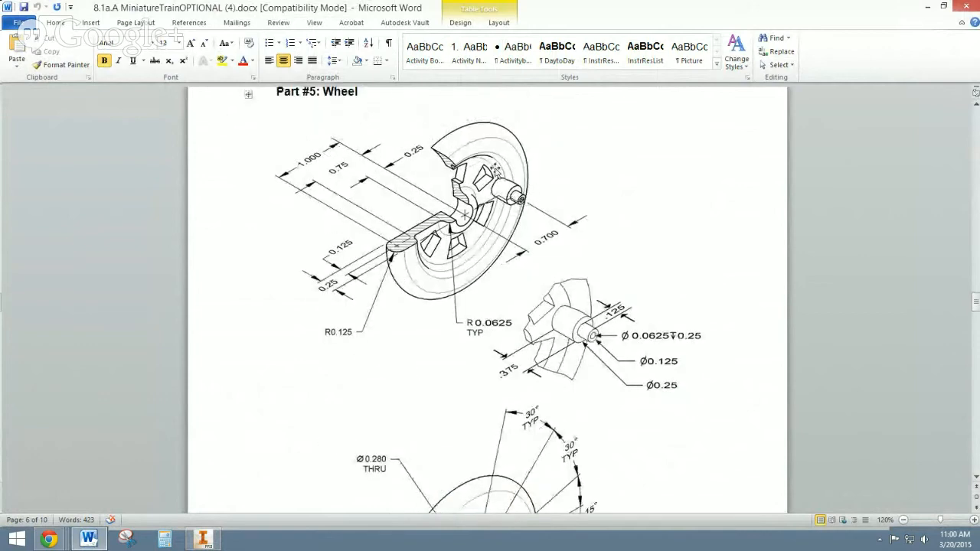
click(203, 539)
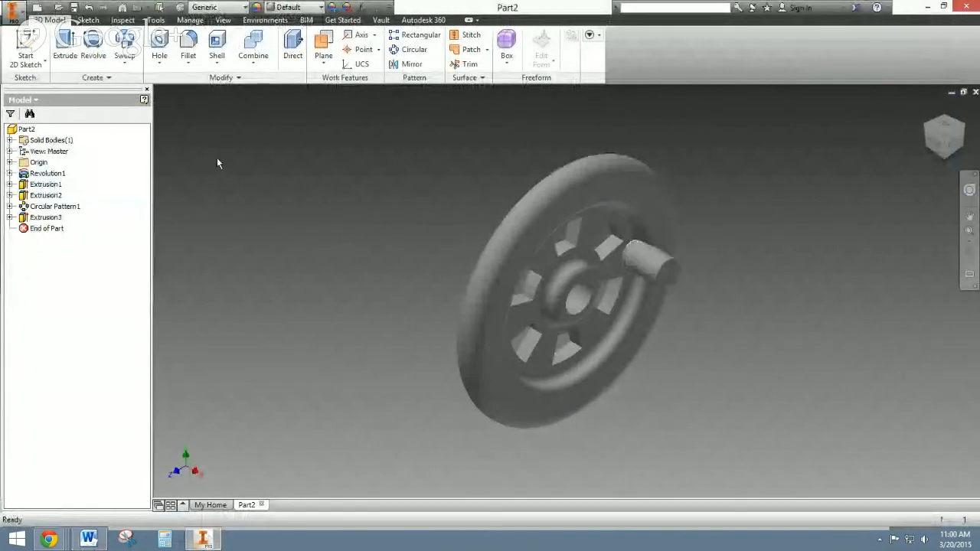
click(9, 217)
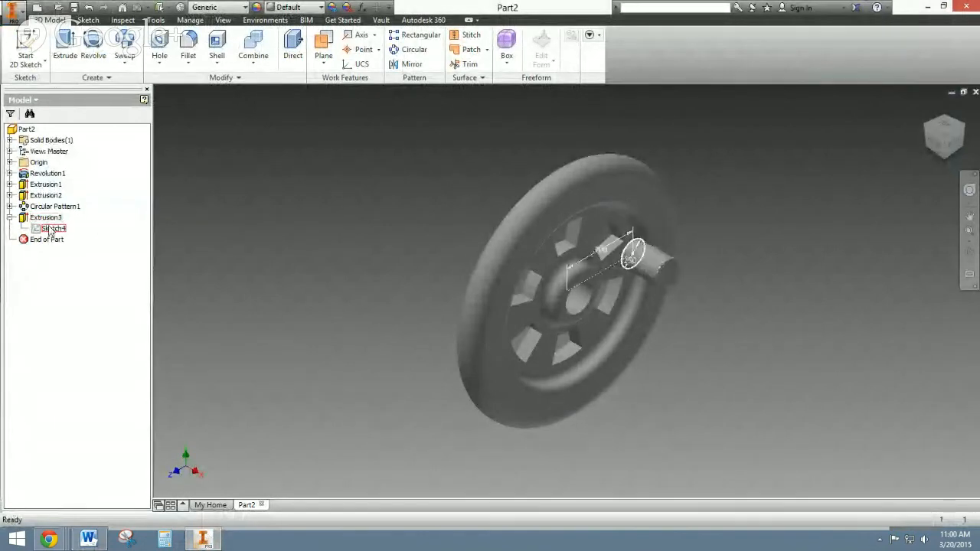
double_click(46, 218)
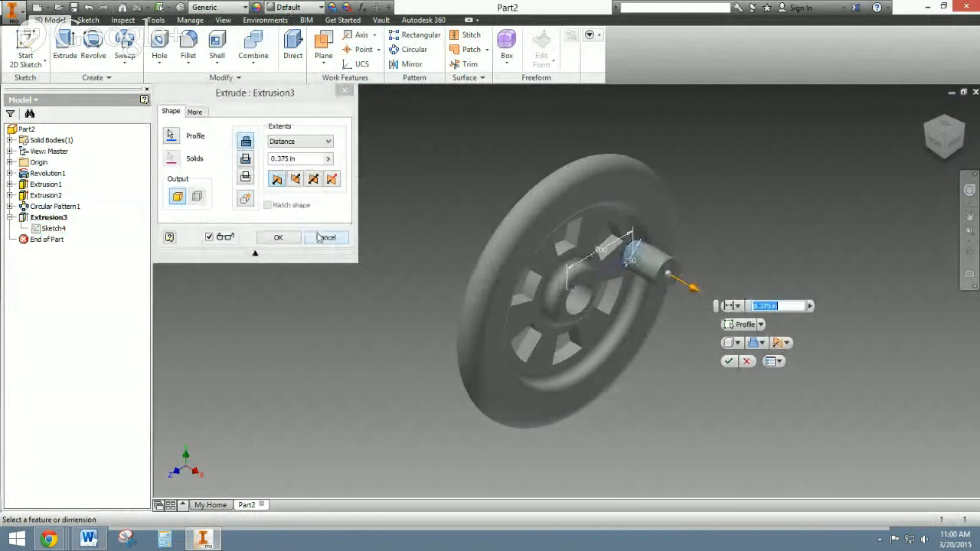
click(324, 237)
key(alt+Tab)
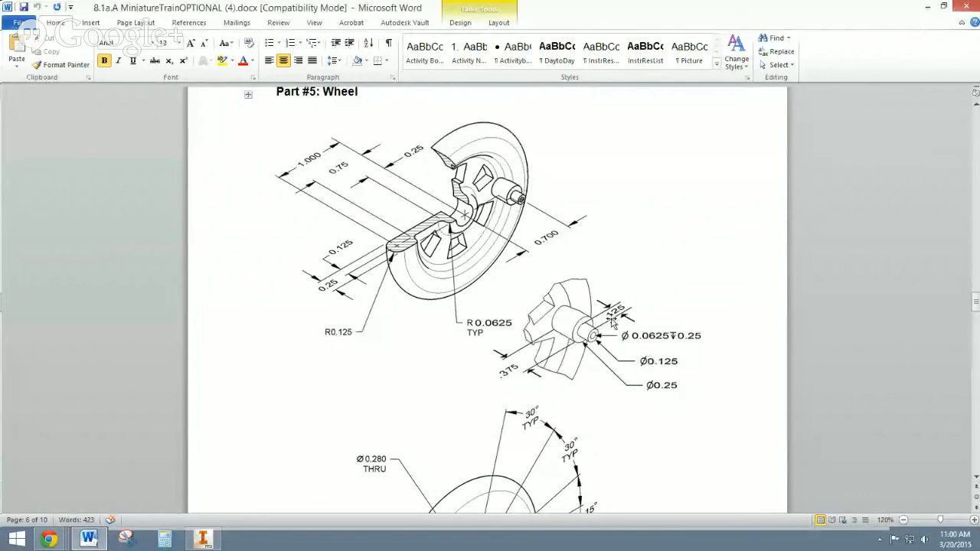
click(203, 539)
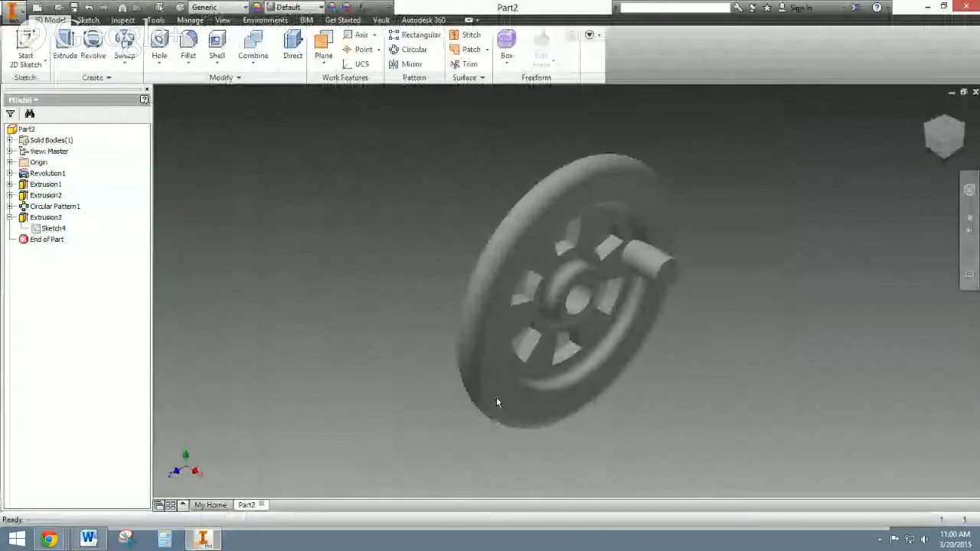
- Start a sketch on the peg's end face and draw a 0.125 in diameter circle at its centre
click(25, 49)
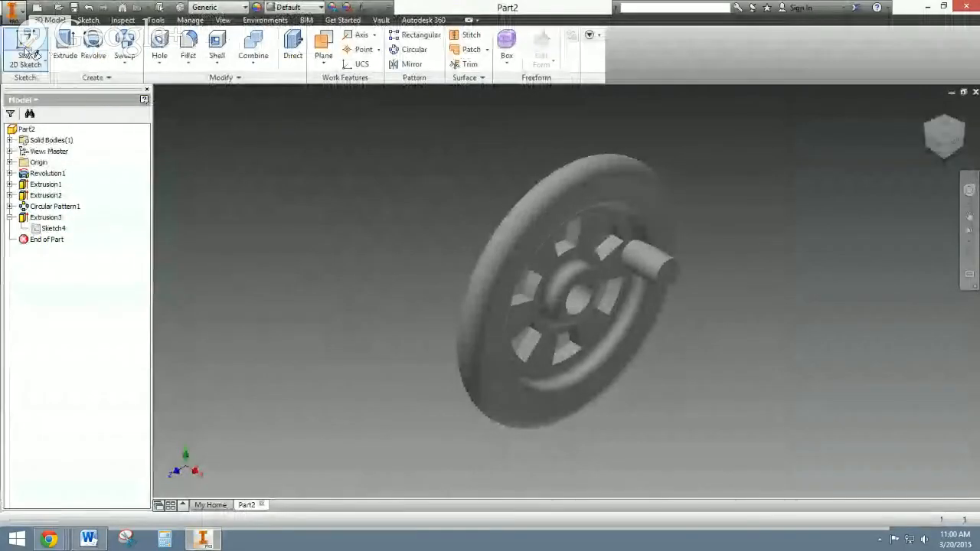
click(668, 275)
key(c)
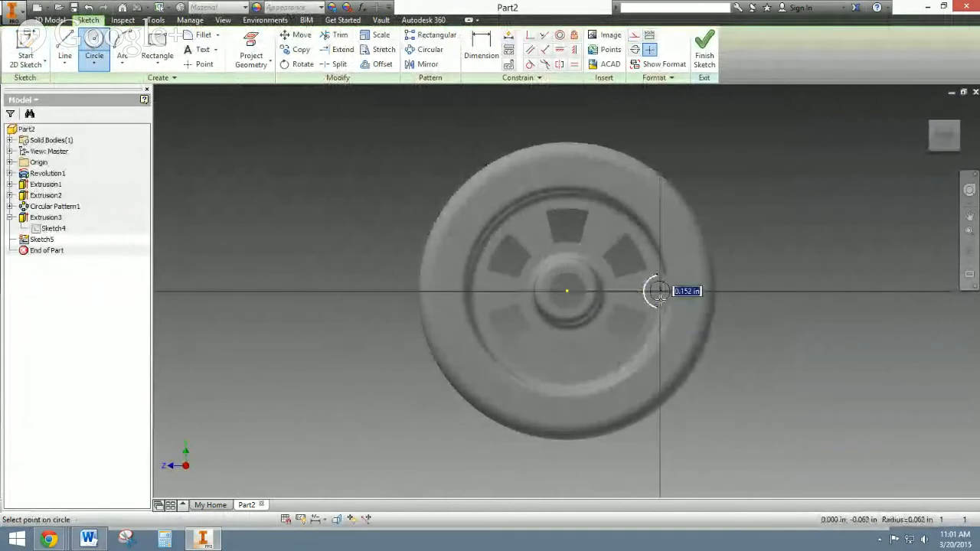
scroll(658, 291, up, 1)
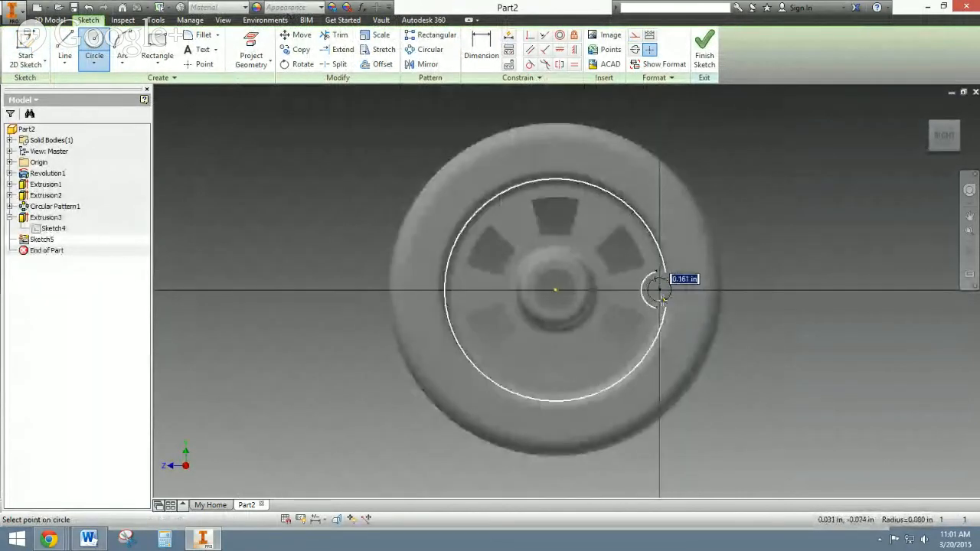
scroll(660, 298, up, 5)
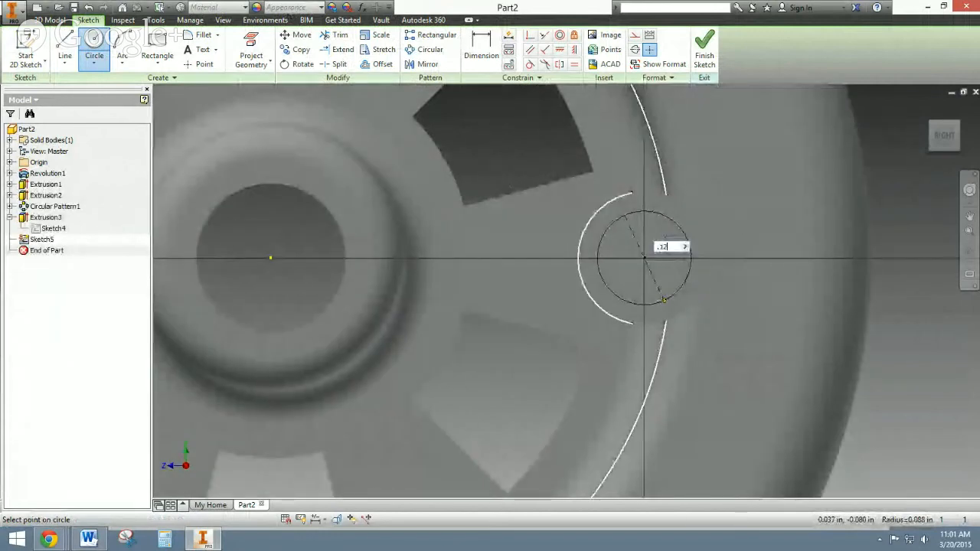
key(Return)
- Finish the sketch and extrude the small circle 0.125 in outward from the peg's end face
click(704, 50)
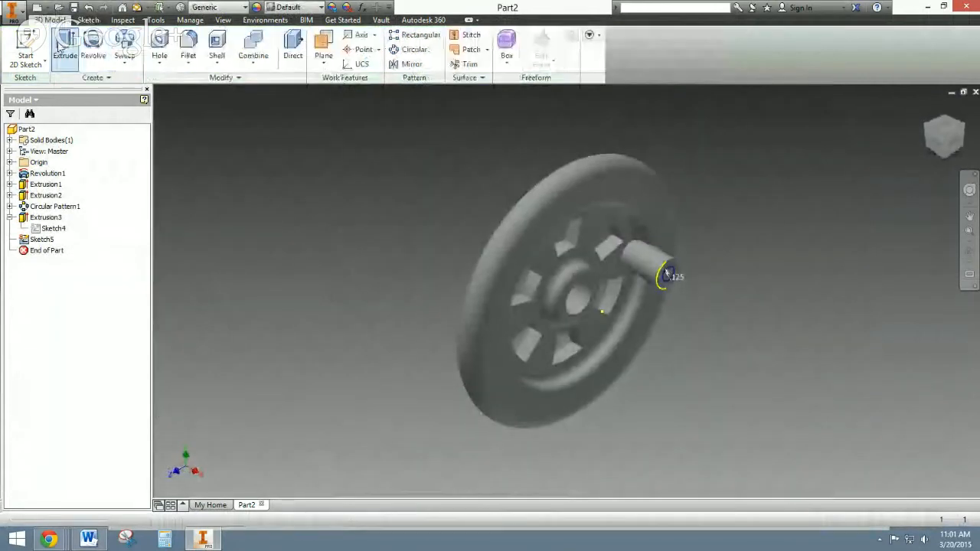
click(64, 46)
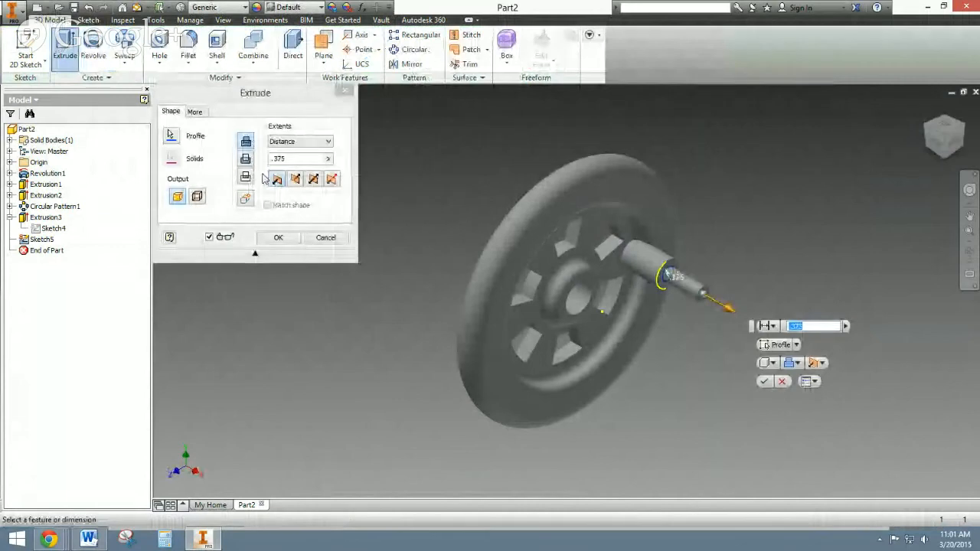
text(.12)
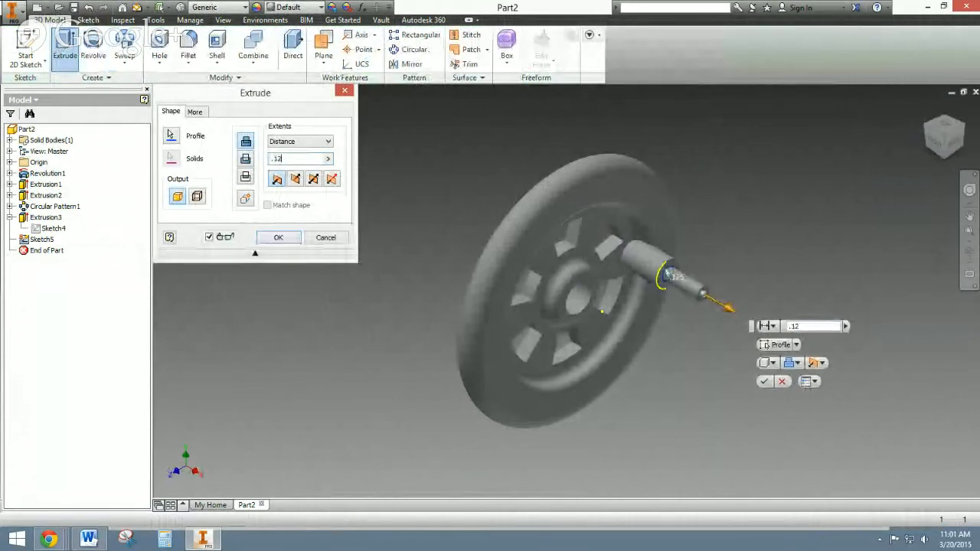
key(Return)
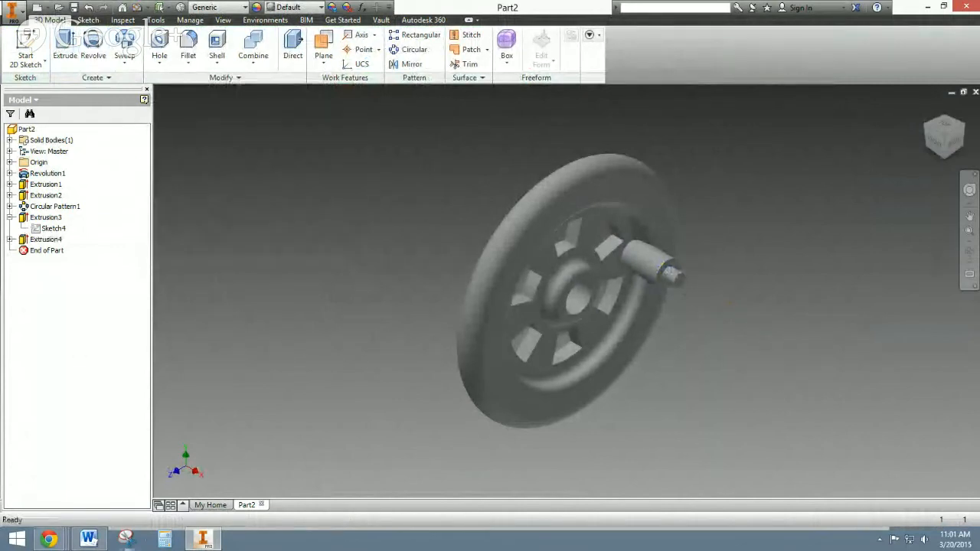
- Check the hole dimensions in the Word drawing, return to Inventor, and sketch a centred 0.0625 in diameter circle on the small peg's end face
click(88, 539)
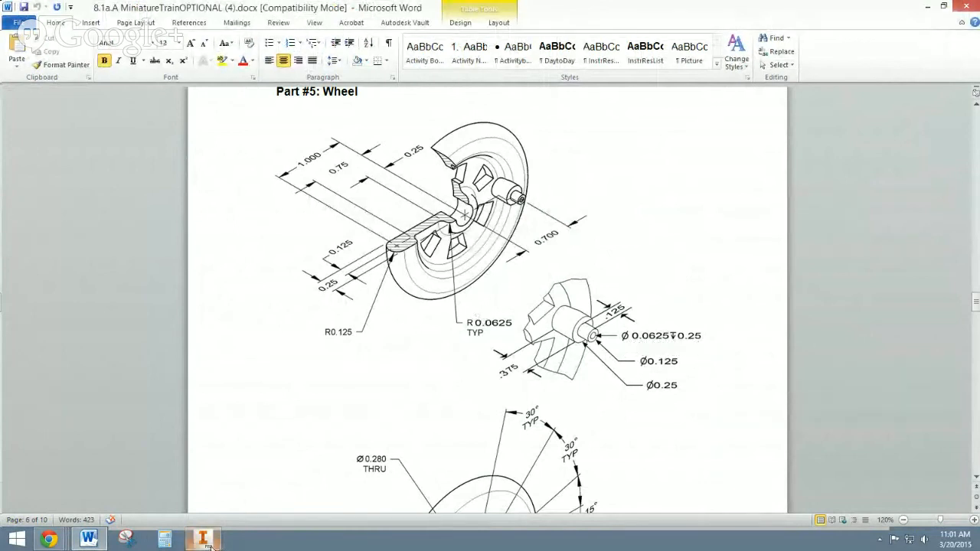
mouse_move(208, 543)
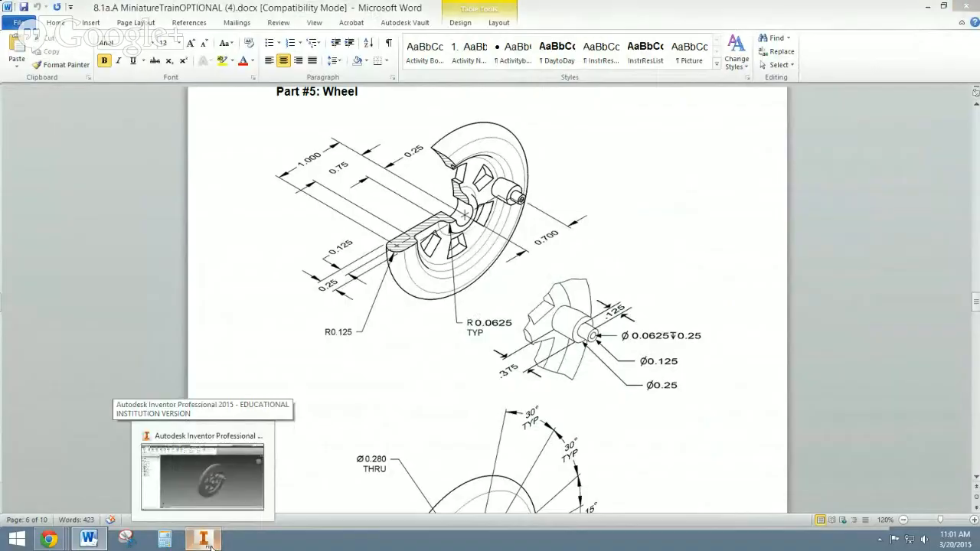
click(206, 541)
click(23, 54)
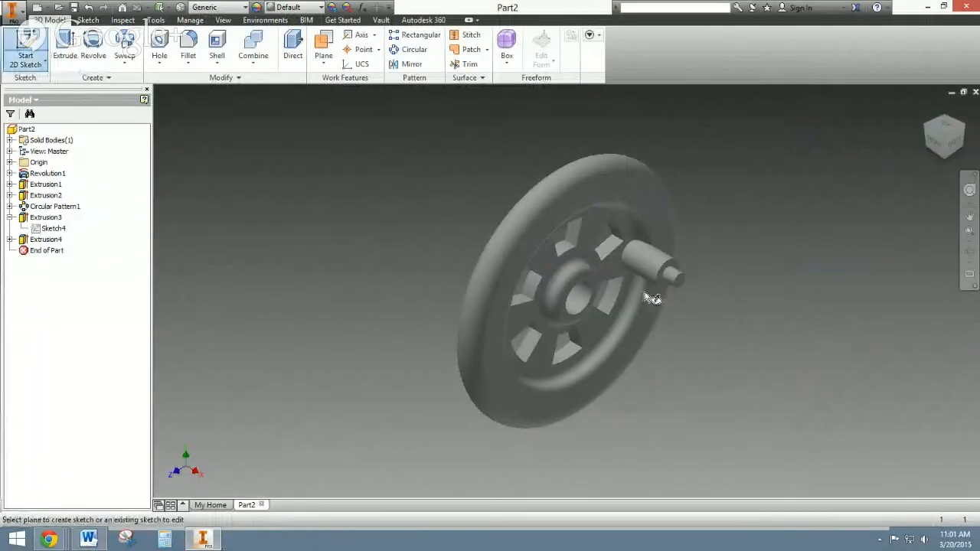
click(672, 275)
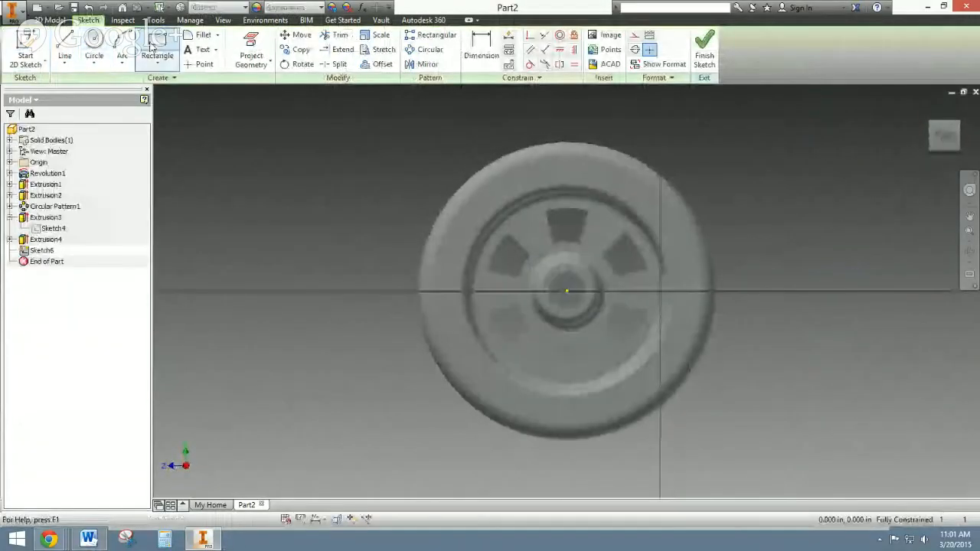
click(94, 53)
scroll(668, 289, up, 5)
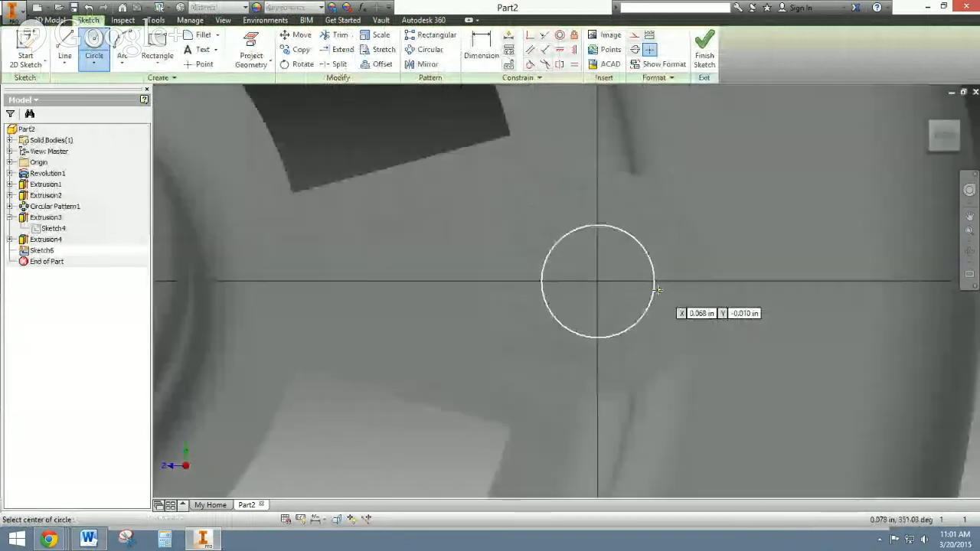
click(600, 281)
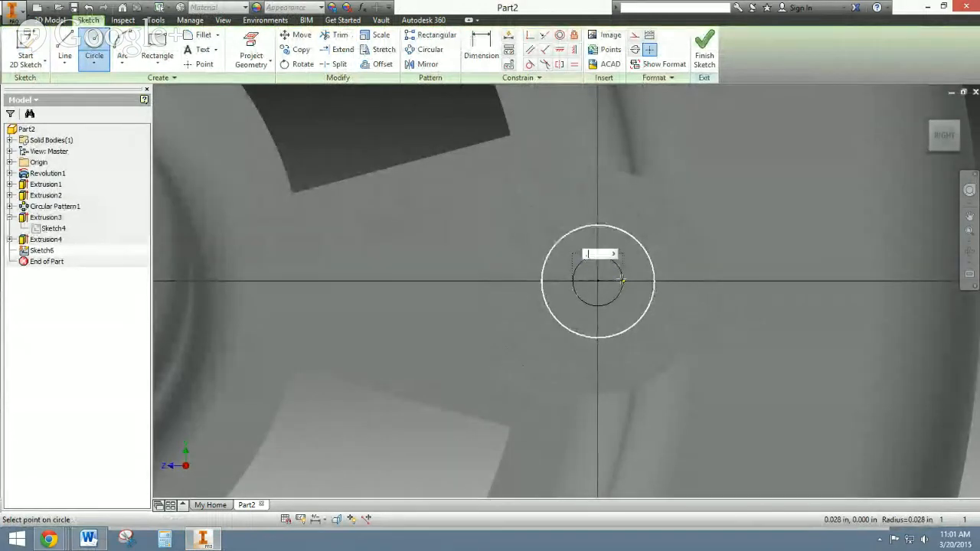
text(.0625)
key(Return)
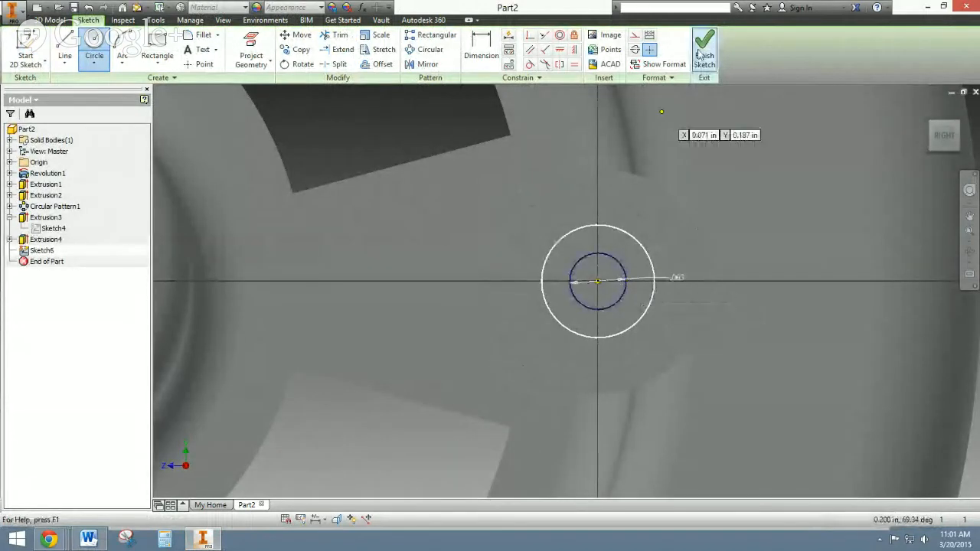
- Finish the sketch and extrude-cut the circle 0.25 in deep into the peg, checking the depth in the Word drawing
click(700, 50)
key(e)
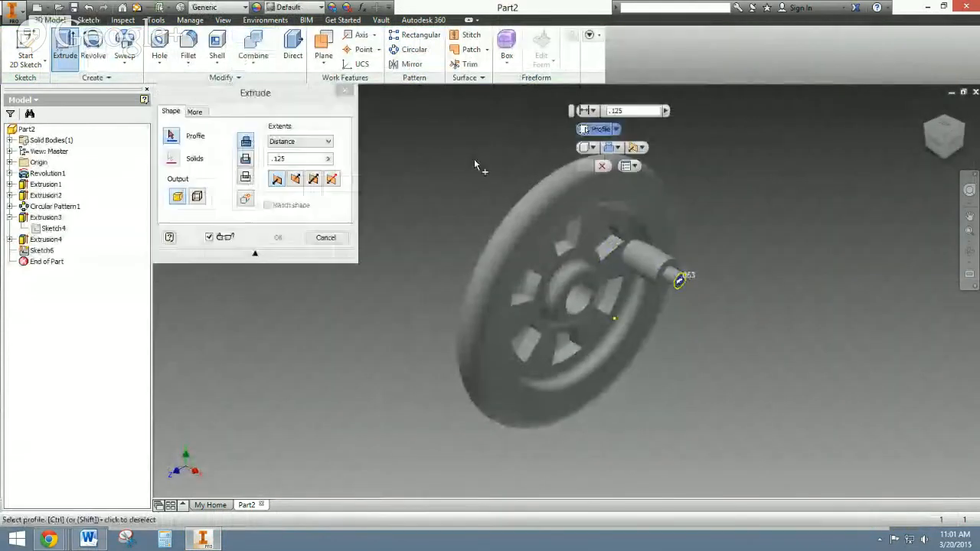
click(245, 160)
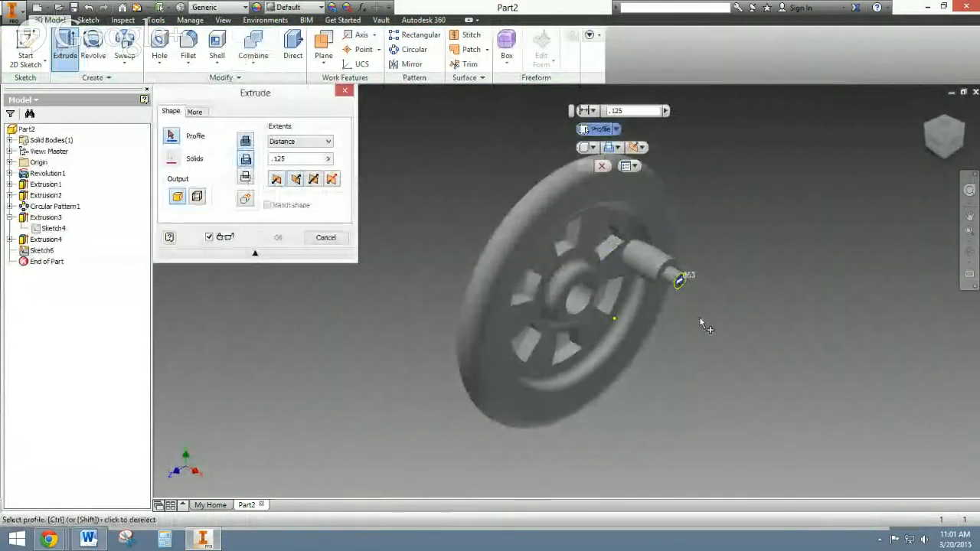
scroll(679, 266, down, 8)
click(691, 381)
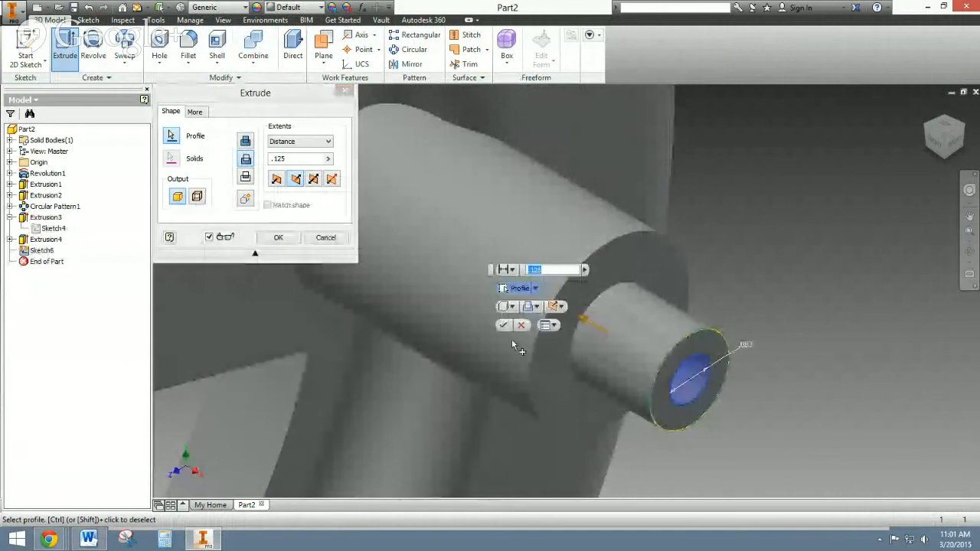
click(289, 159)
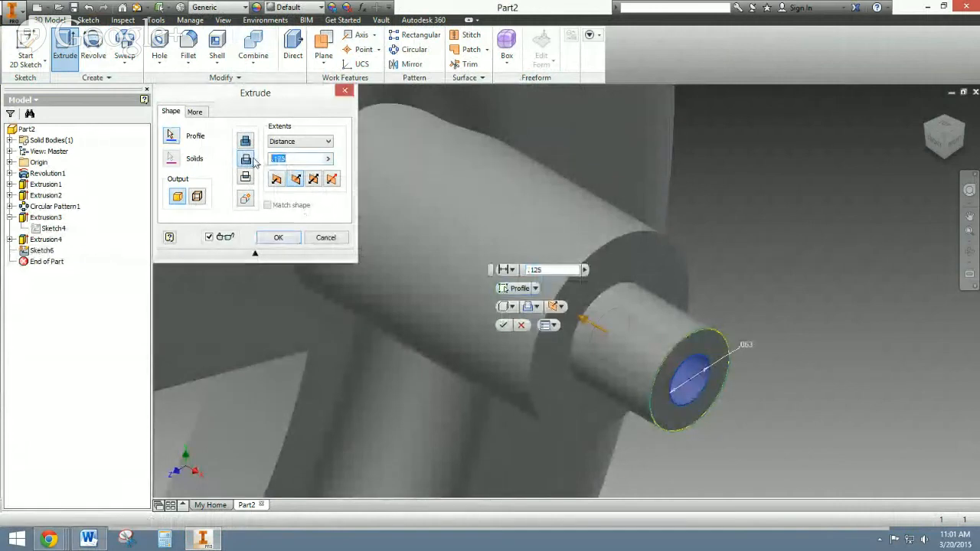
text(.2)
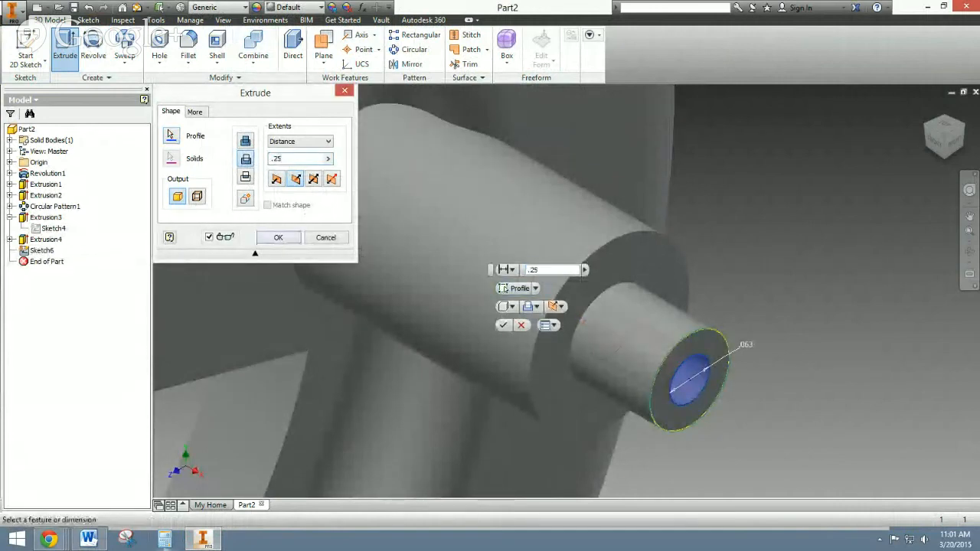
click(88, 539)
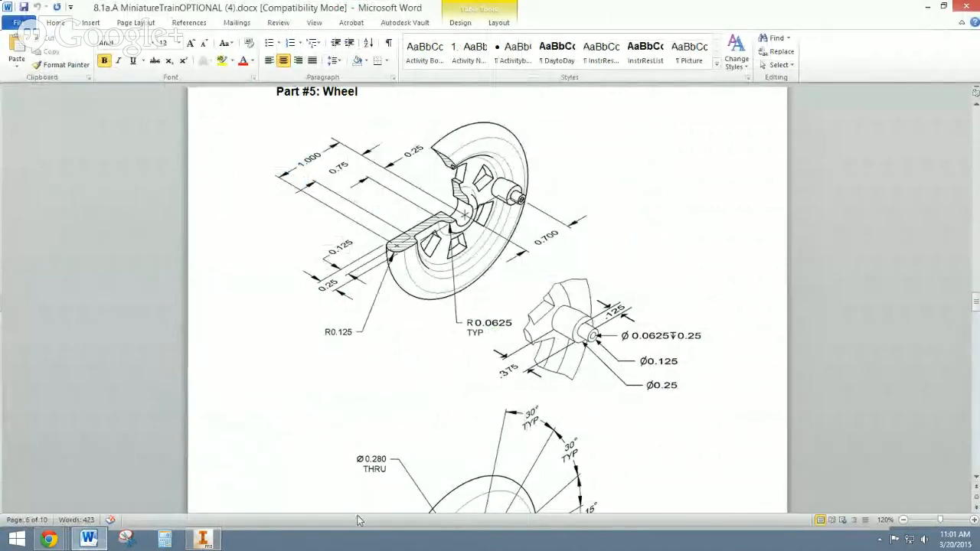
click(203, 539)
click(279, 241)
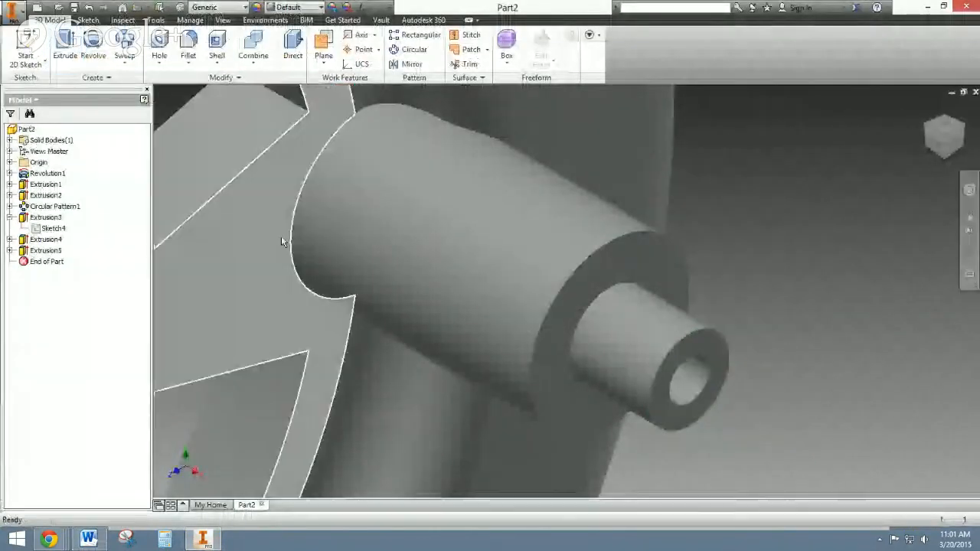
- Edit the extrusion of the thicker peg section next to the wheel and shorten its distance
scroll(282, 239, down, 3)
scroll(332, 242, up, 5)
scroll(398, 272, up, 5)
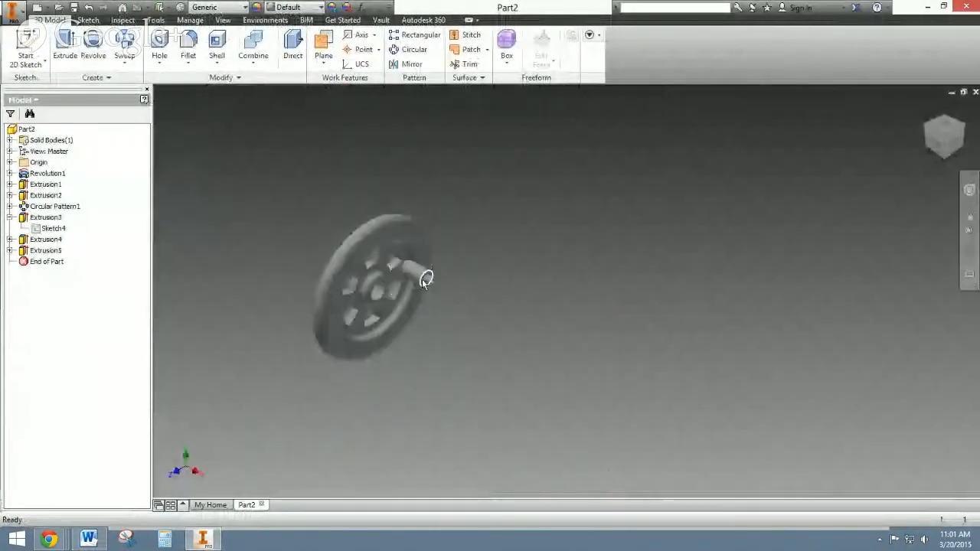
middle_drag(460, 345, 578, 339)
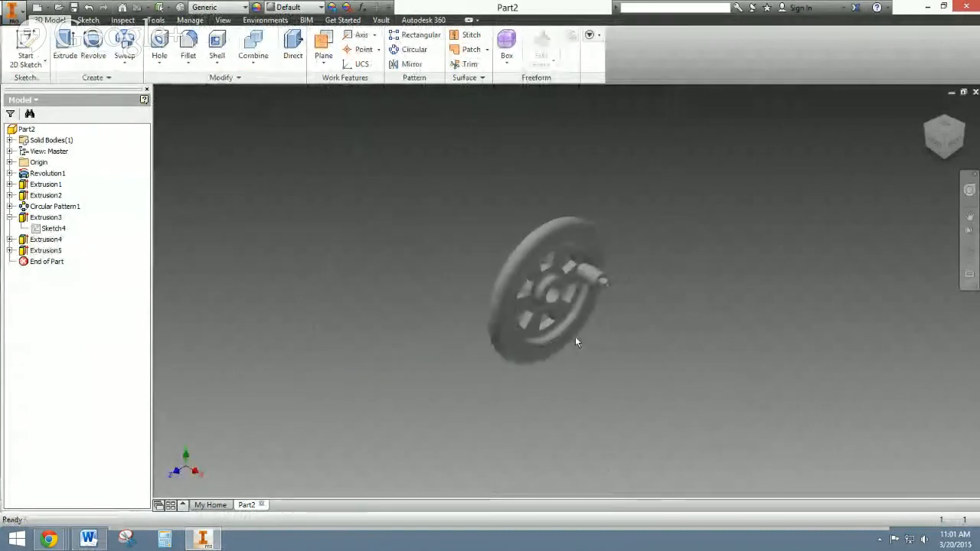
scroll(593, 341, down, 3)
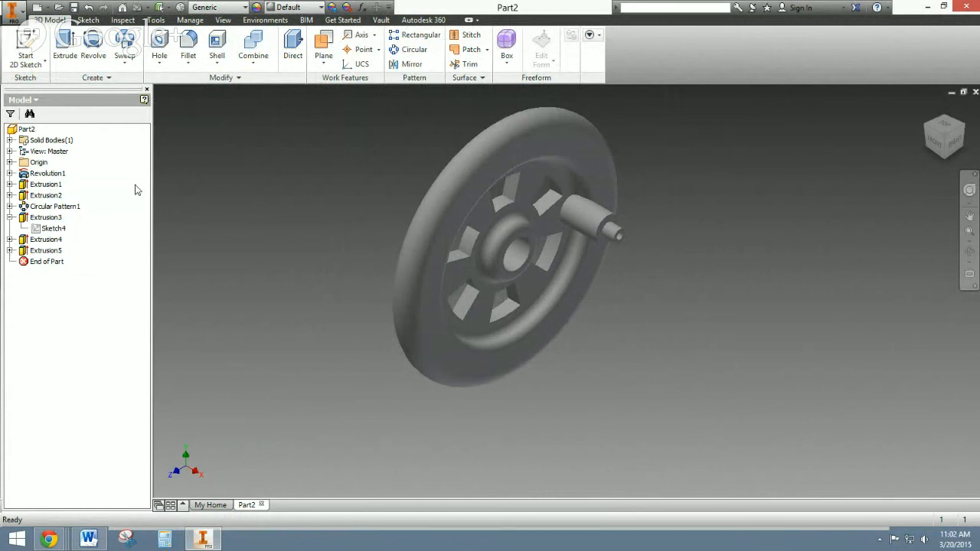
double_click(45, 217)
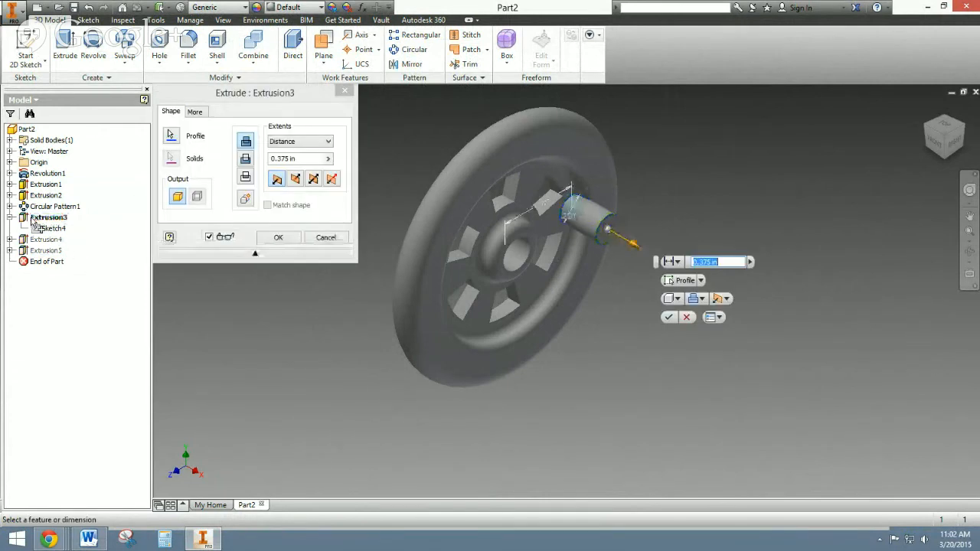
drag(292, 158, 282, 163)
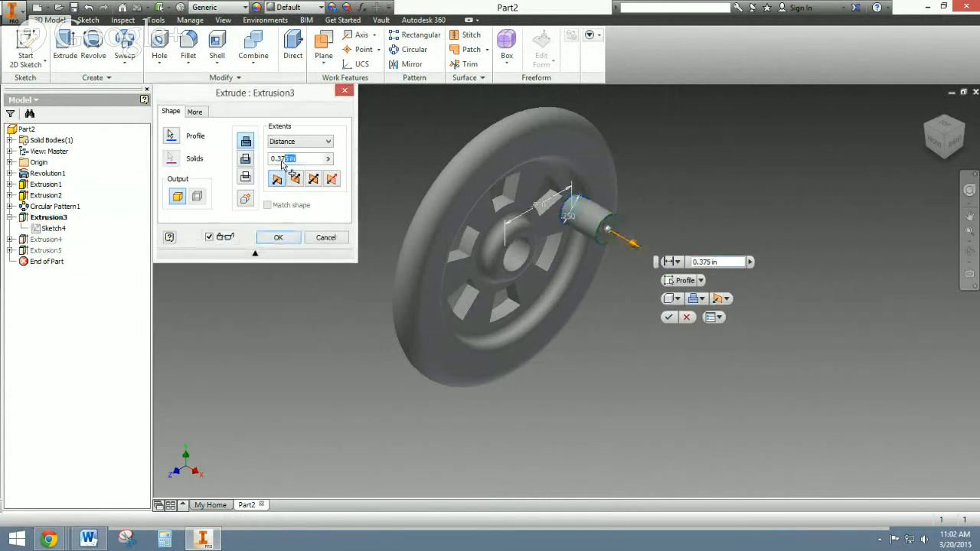
key(BackSpace)
key(Return)
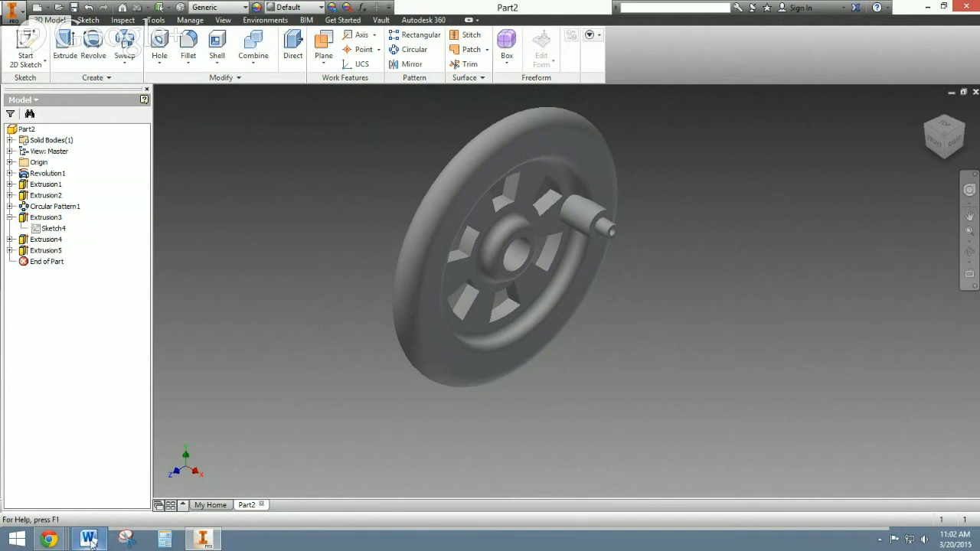
mouse_move(49, 540)
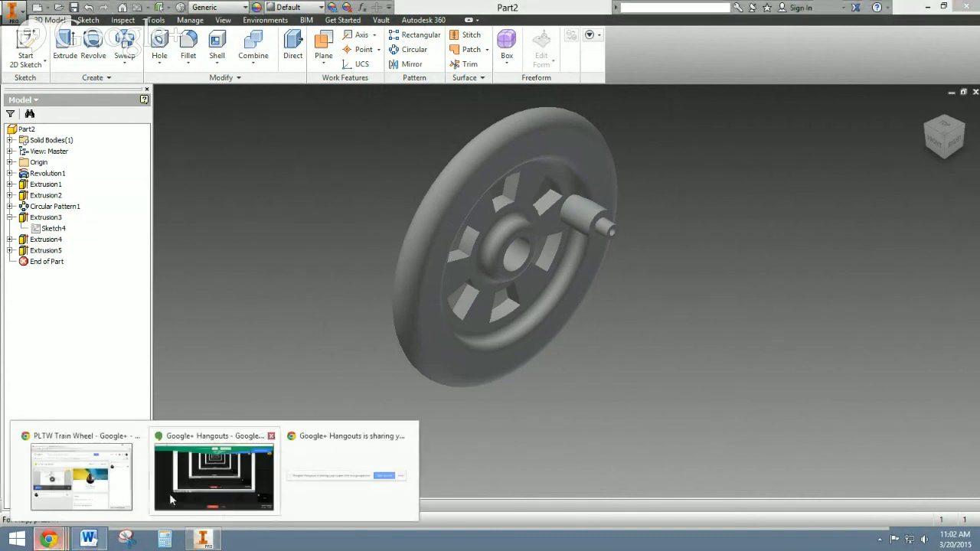
click(188, 481)
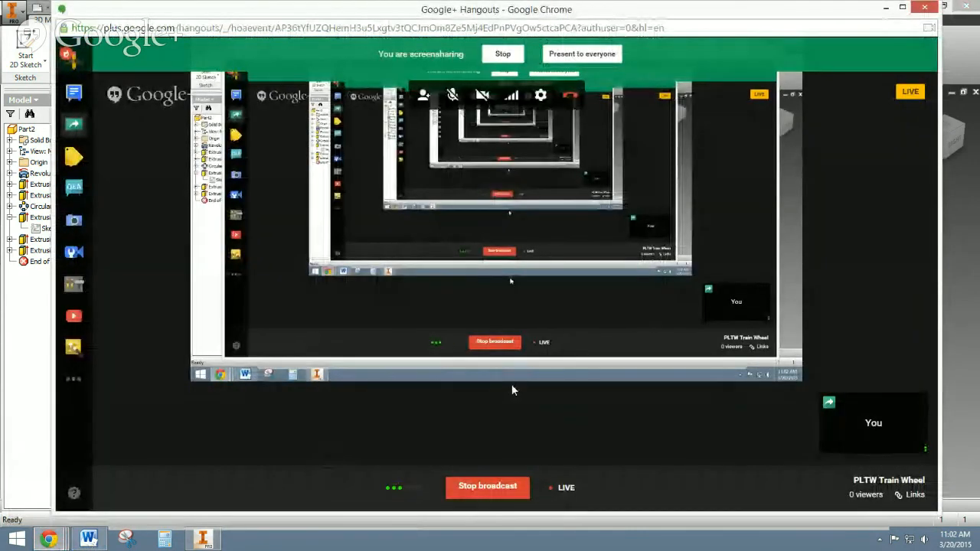